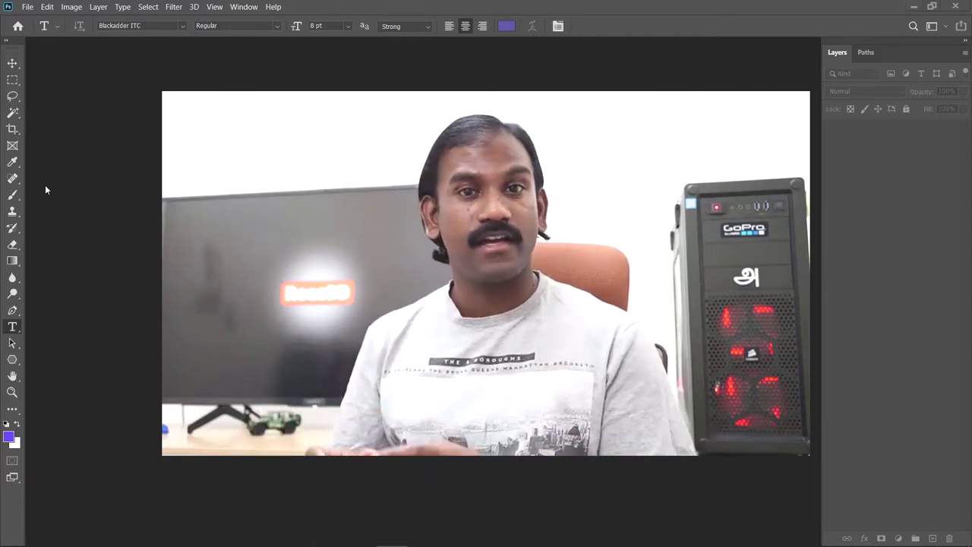
Create a blank white A4 landscape document, 297 × 210 mm at 300 ppi
{"action": "left_click", "coordinate": [28, 6]}
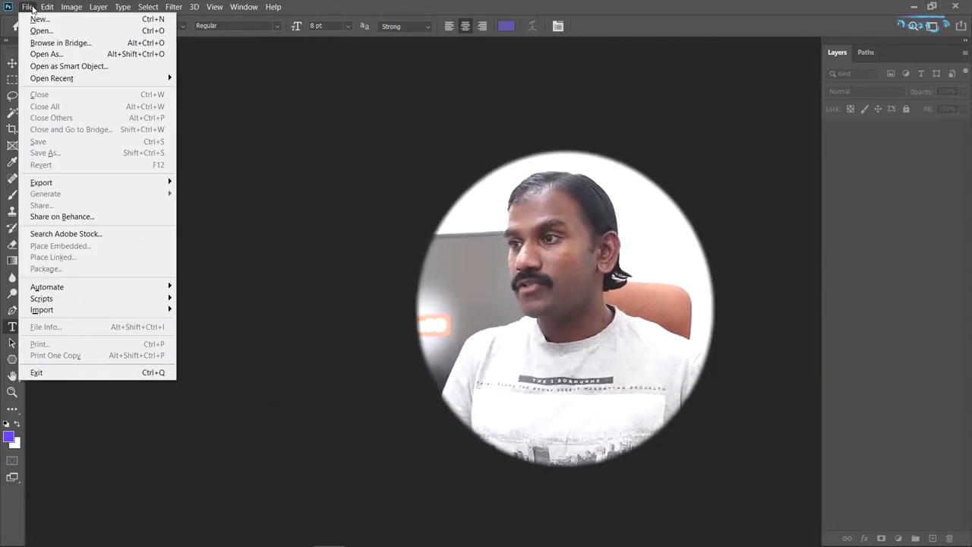
{"action": "left_click", "coordinate": [34, 19]}
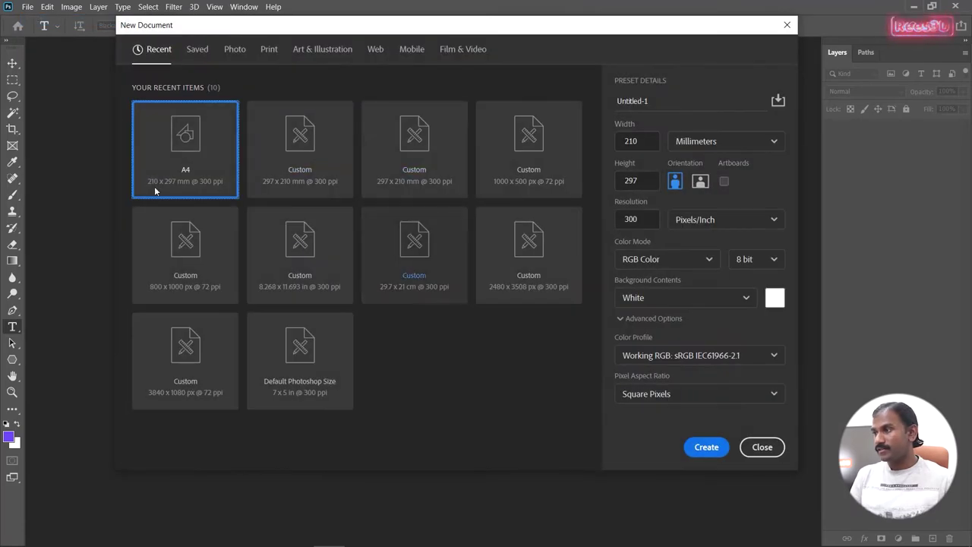
{"action": "left_click", "coordinate": [701, 182]}
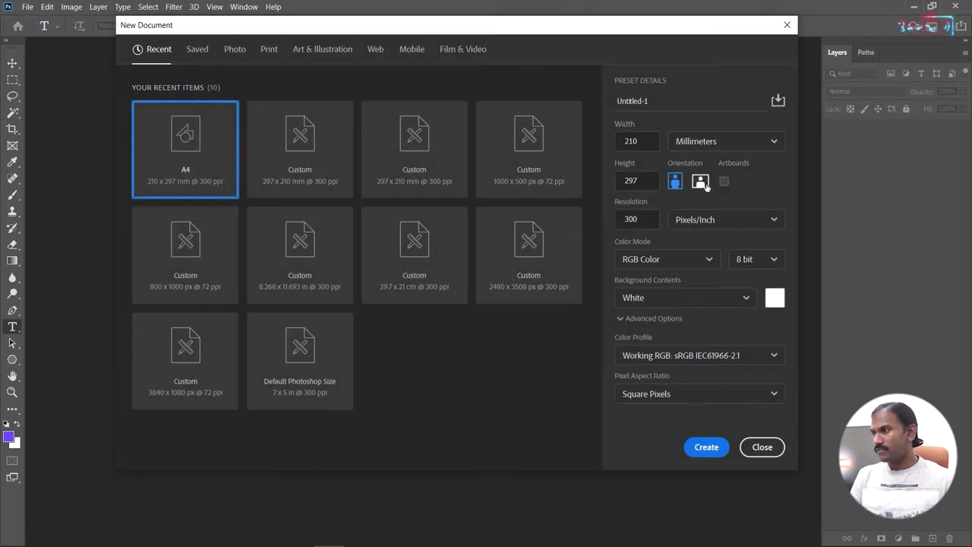
{"action": "left_click", "coordinate": [705, 448]}
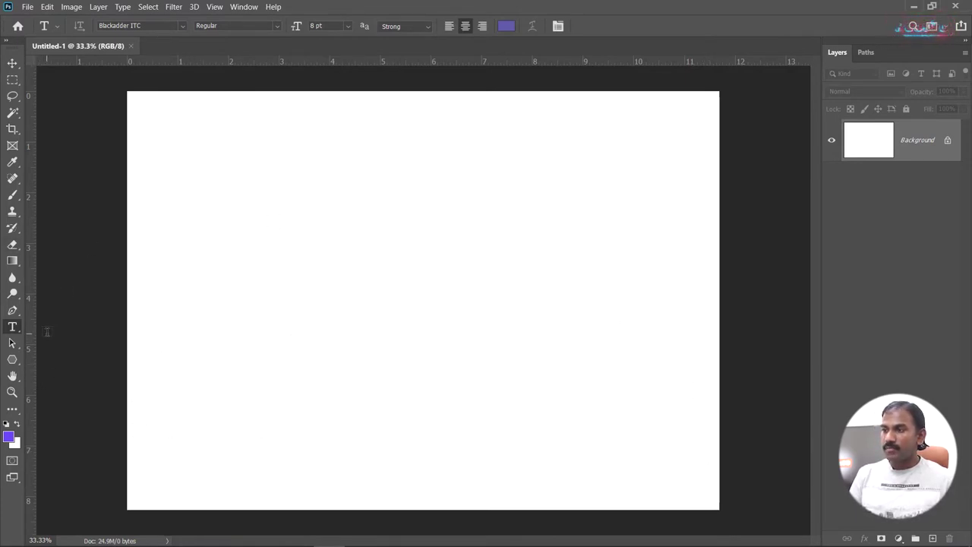
Set the Pen tool to Path mode and place the first anchor on the page's left side
{"action": "left_click", "coordinate": [13, 311]}
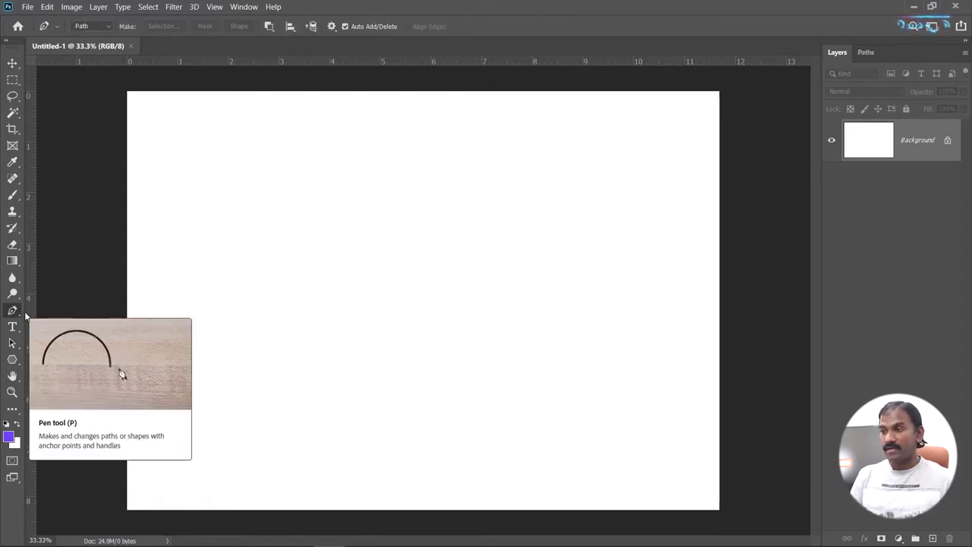
{"action": "left_click", "coordinate": [12, 360]}
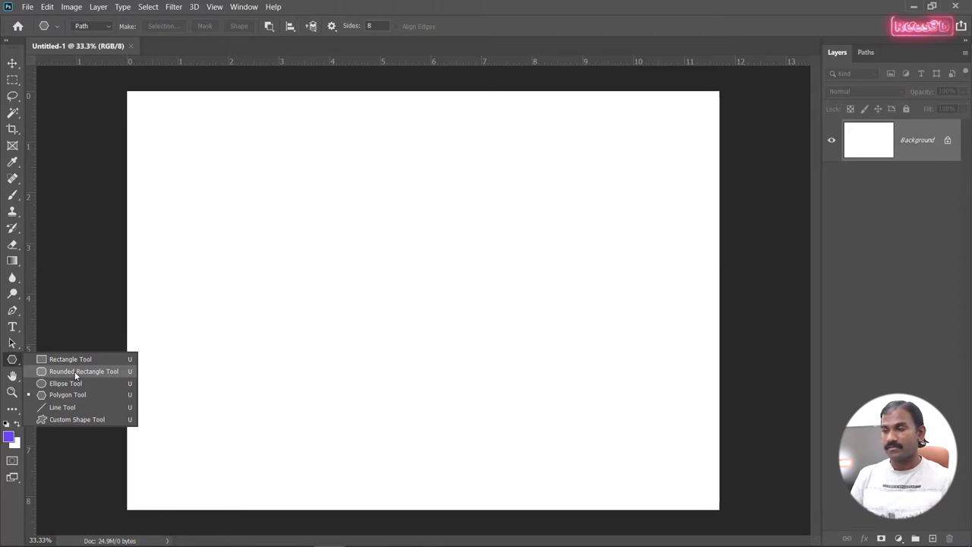
{"action": "left_click", "coordinate": [12, 311]}
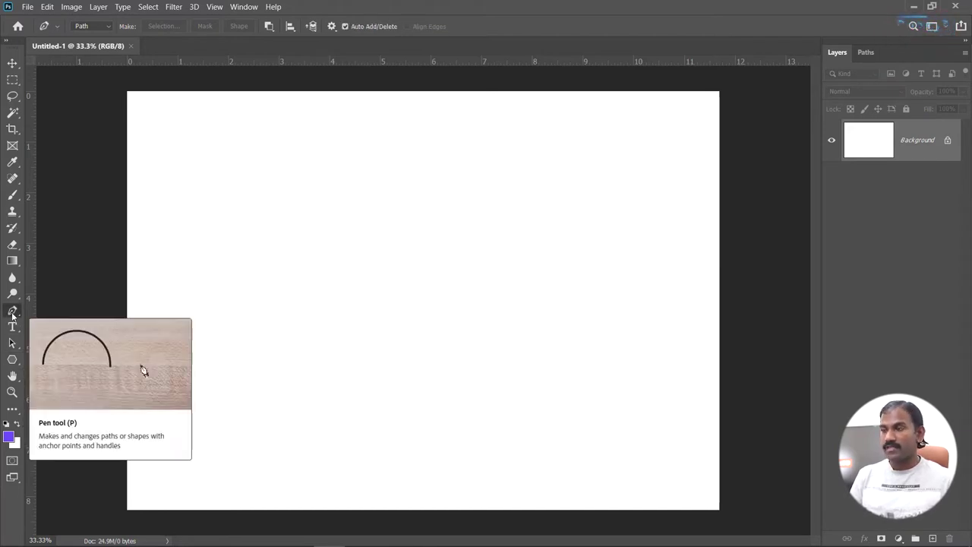
{"action": "left_click", "coordinate": [91, 26]}
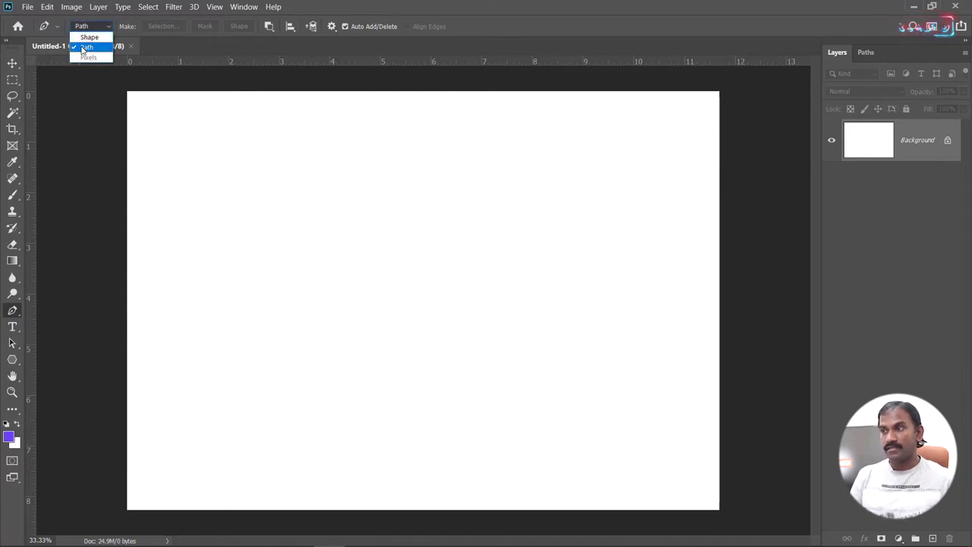
{"action": "left_click", "coordinate": [85, 47]}
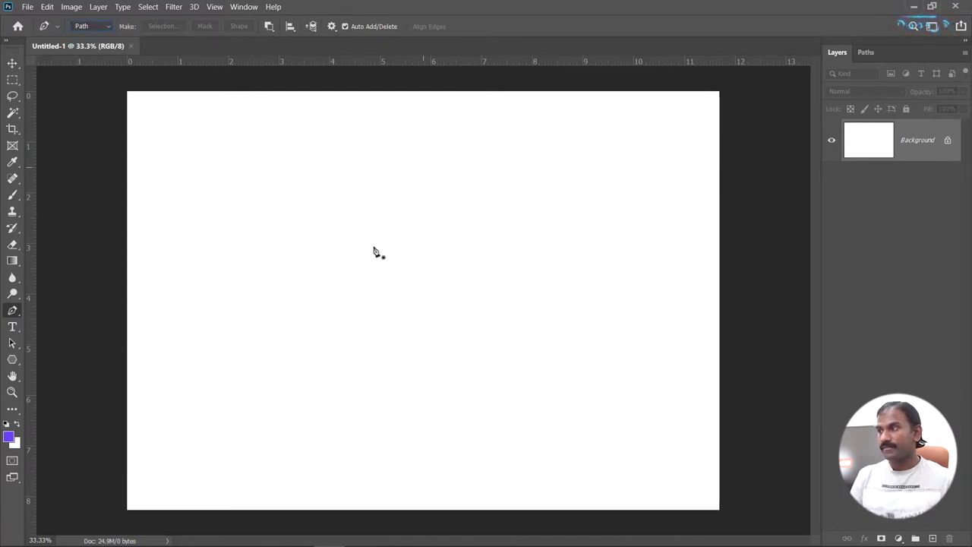
{"action": "left_click", "coordinate": [181, 343]}
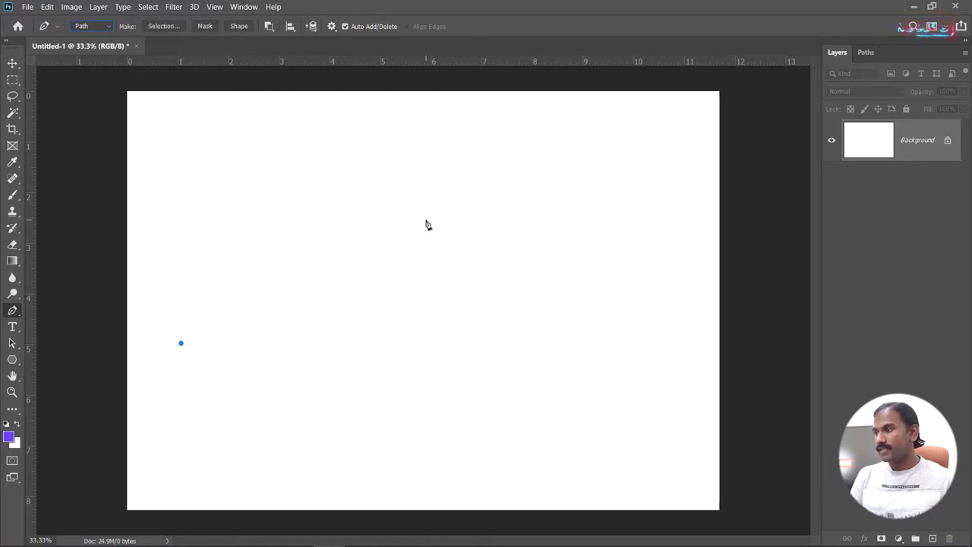
Drag two curved anchors to form an S-shaped path toward the lower right
{"action": "left_click_drag", "start_coordinate": [425, 219], "coordinate": [528, 242]}
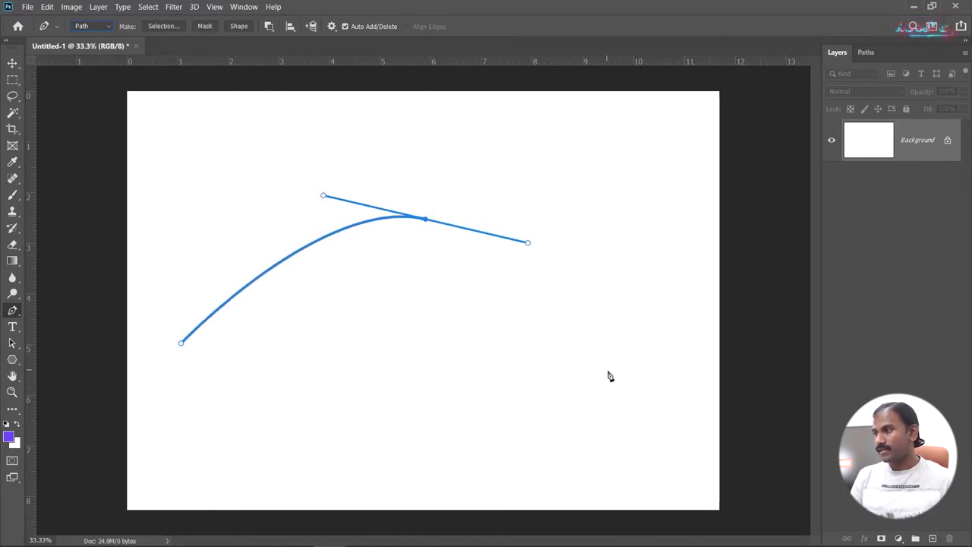
{"action": "left_click_drag", "start_coordinate": [613, 377], "coordinate": [750, 339]}
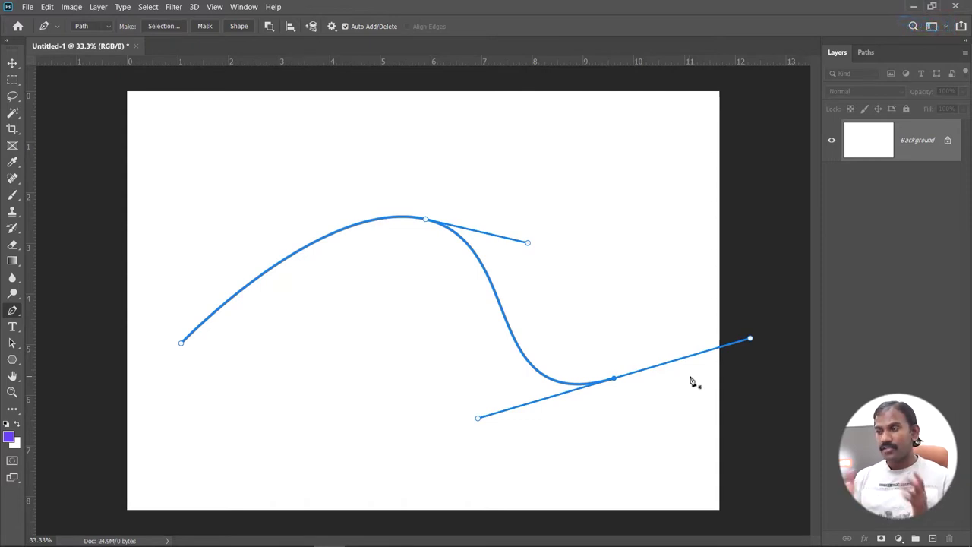
{"action": "left_click", "coordinate": [12, 326]}
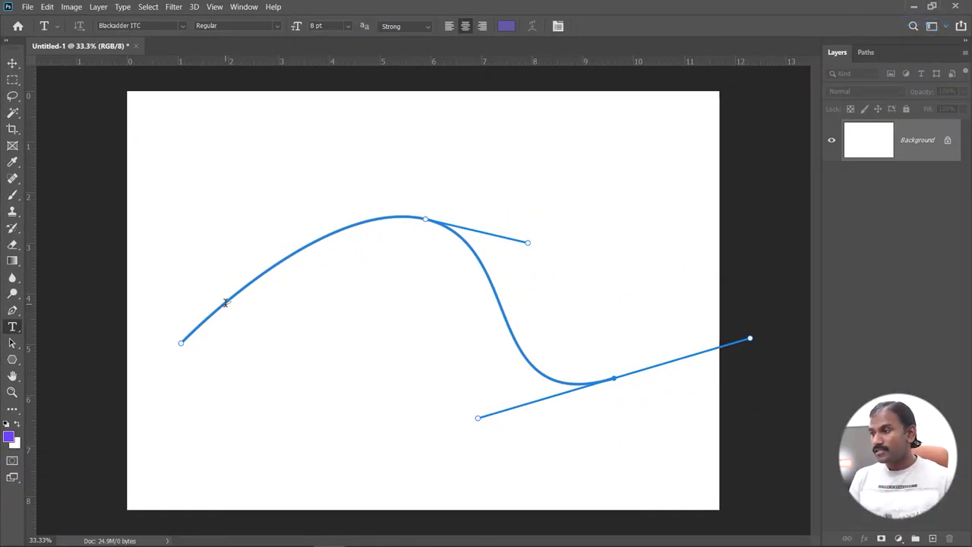
Type 'Photoshop Tutorials in Tamil' along the curved path and select all of it
{"action": "left_click", "coordinate": [225, 303]}
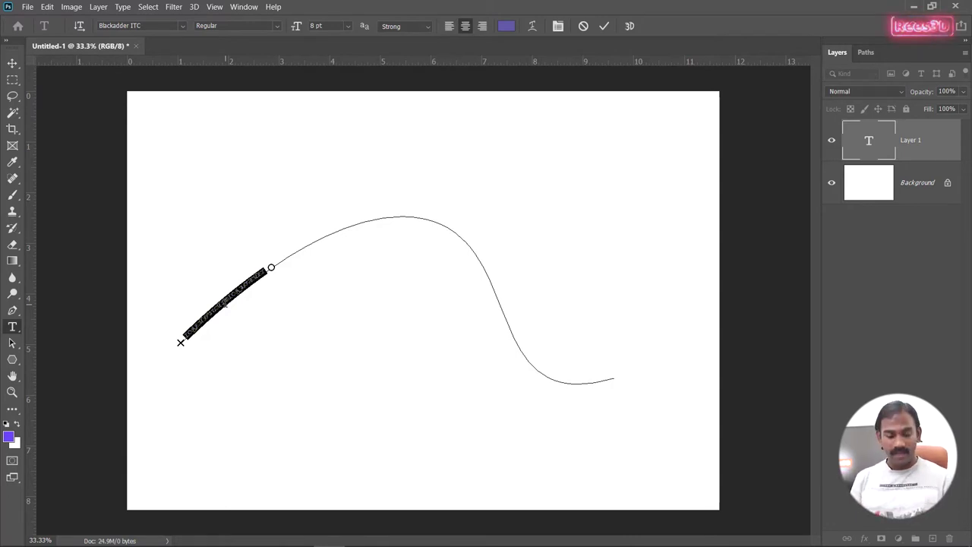
{"action": "type", "text": "Photoshop"}
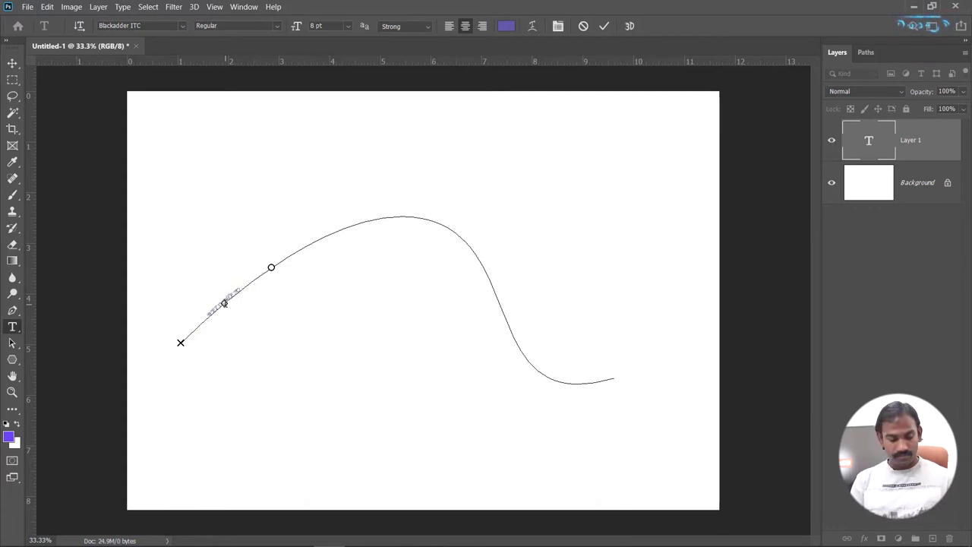
{"action": "type", "text": " Tutorials"}
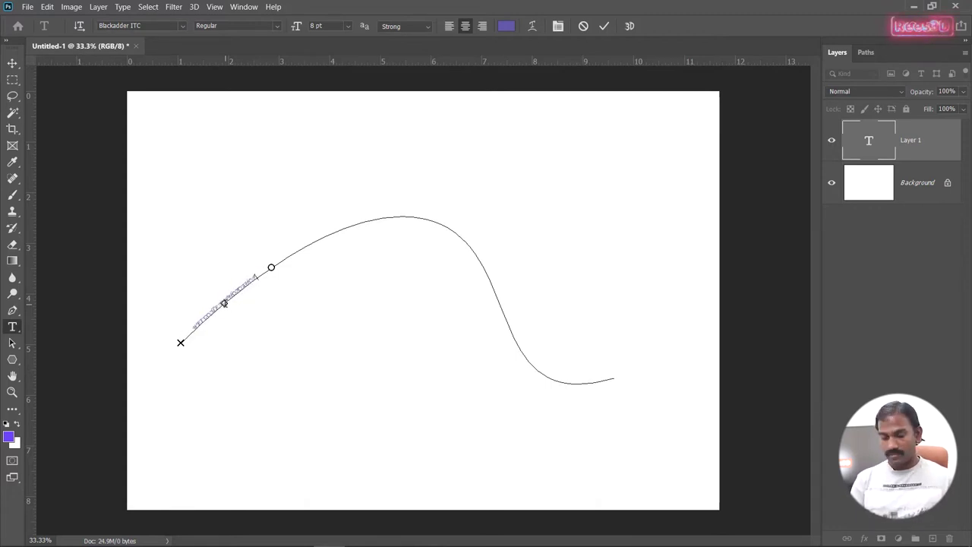
{"action": "type", "text": " in Tamil"}
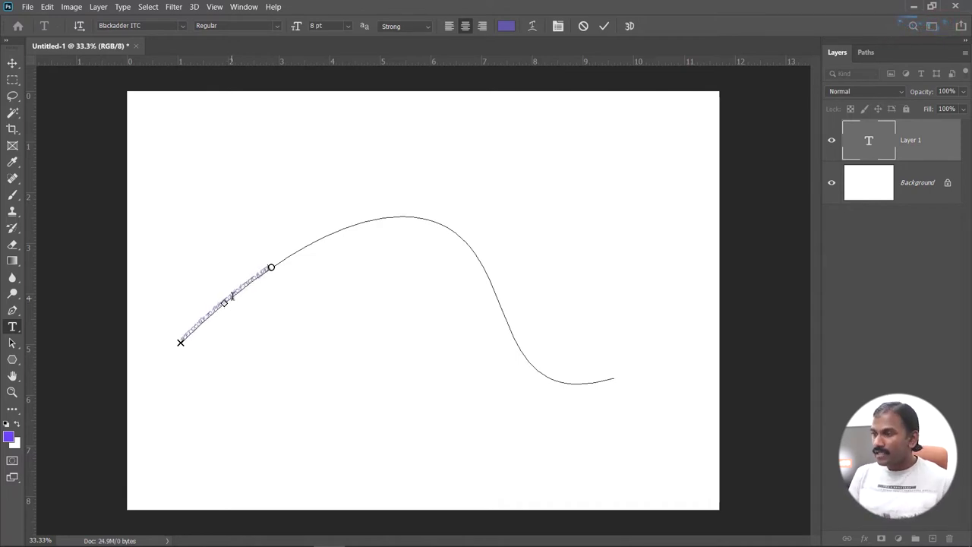
{"action": "double_click", "coordinate": [232, 295]}
{"action": "key", "text": "ctrl+a"}
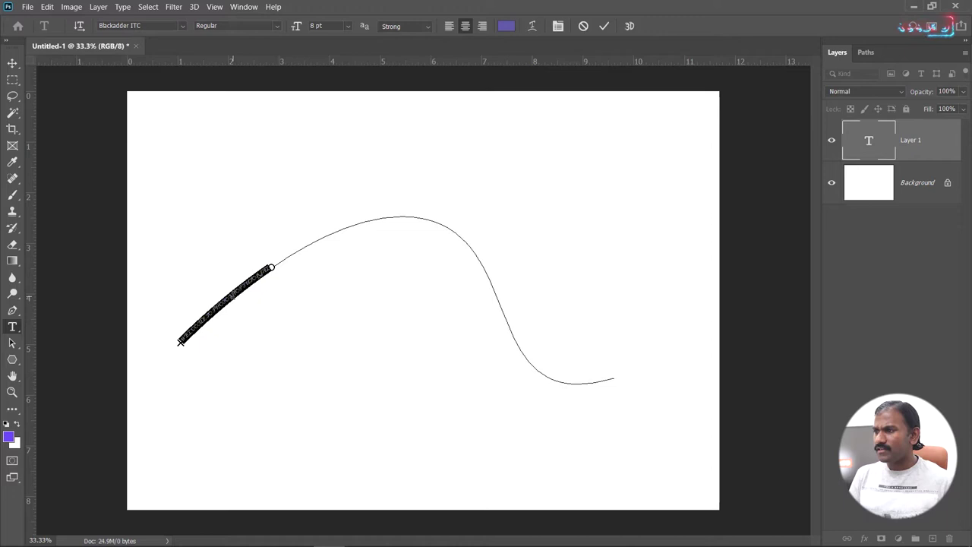
Set the path text to Bauhaus 93 at 17 pt and commit it
{"action": "left_click", "coordinate": [182, 26]}
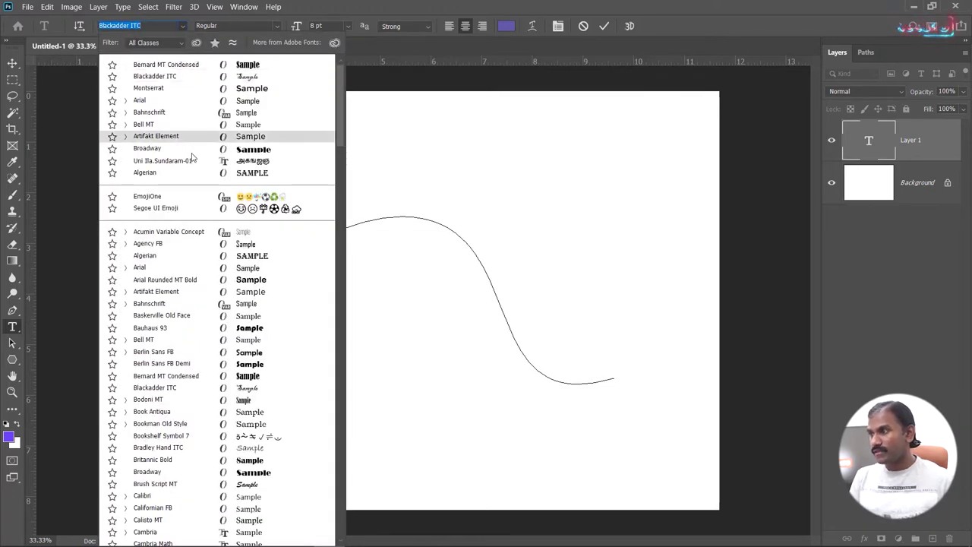
{"action": "left_click", "coordinate": [213, 329]}
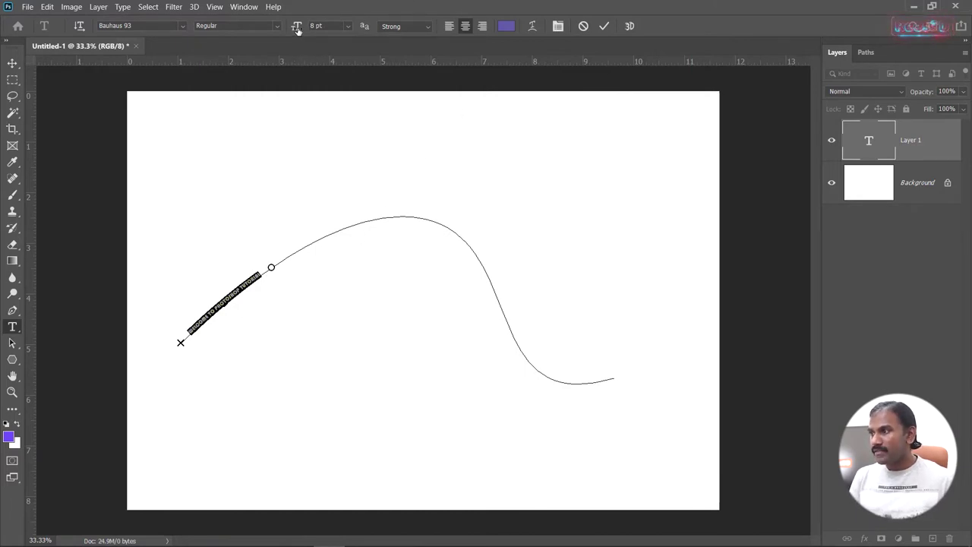
{"action": "left_click_drag", "start_coordinate": [297, 27], "coordinate": [304, 29]}
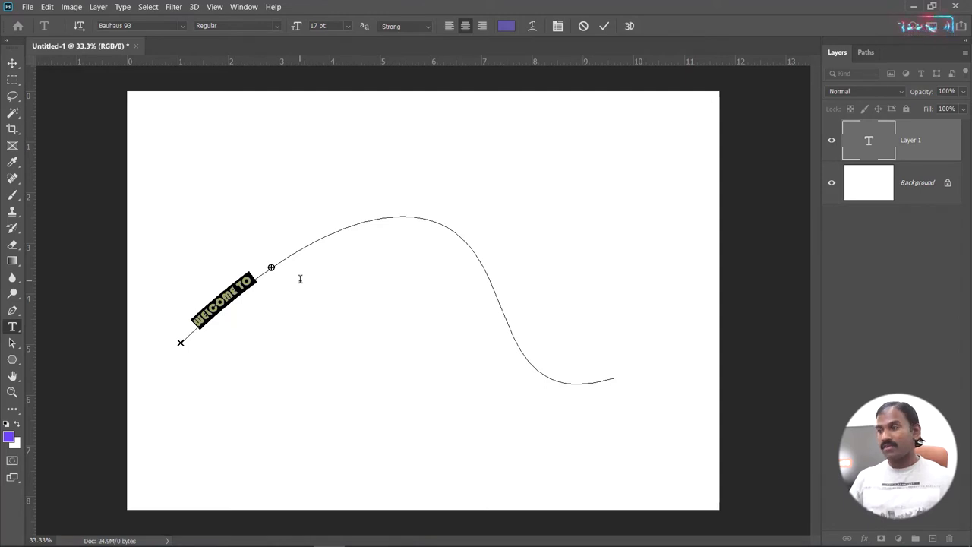
{"action": "key", "text": "ctrl+Return"}
Slide the path text along the curve so it sits over the crest
{"action": "left_click", "coordinate": [14, 344]}
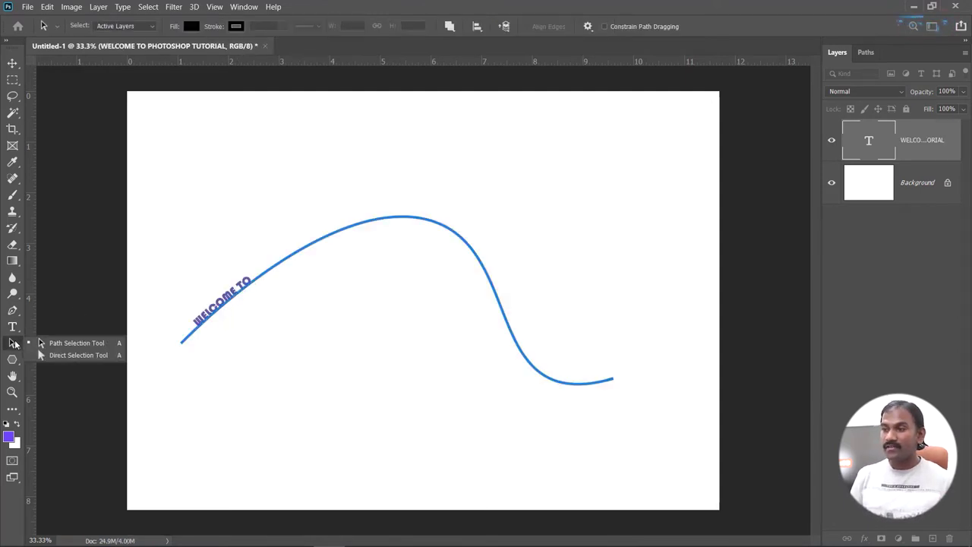
{"action": "left_click", "coordinate": [76, 343]}
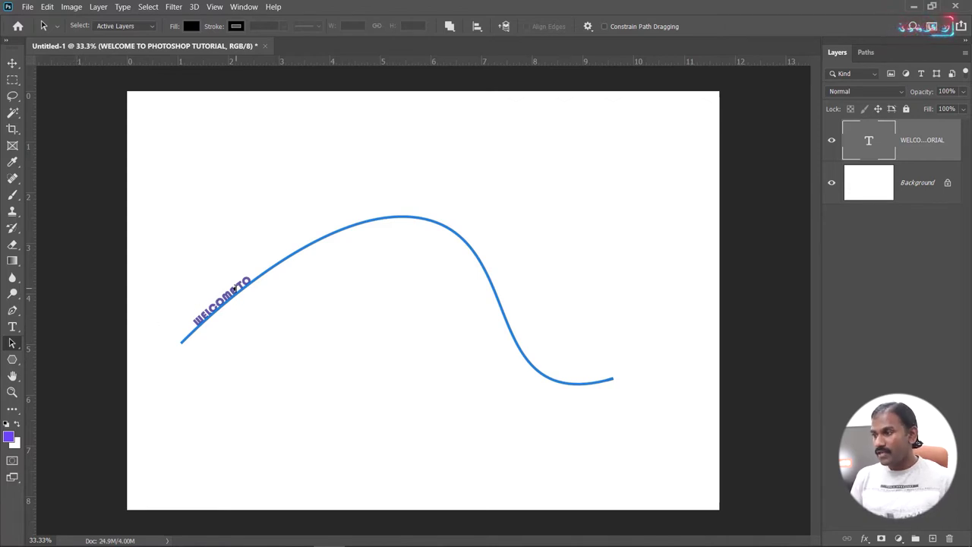
{"action": "left_click_drag", "start_coordinate": [231, 291], "coordinate": [235, 288]}
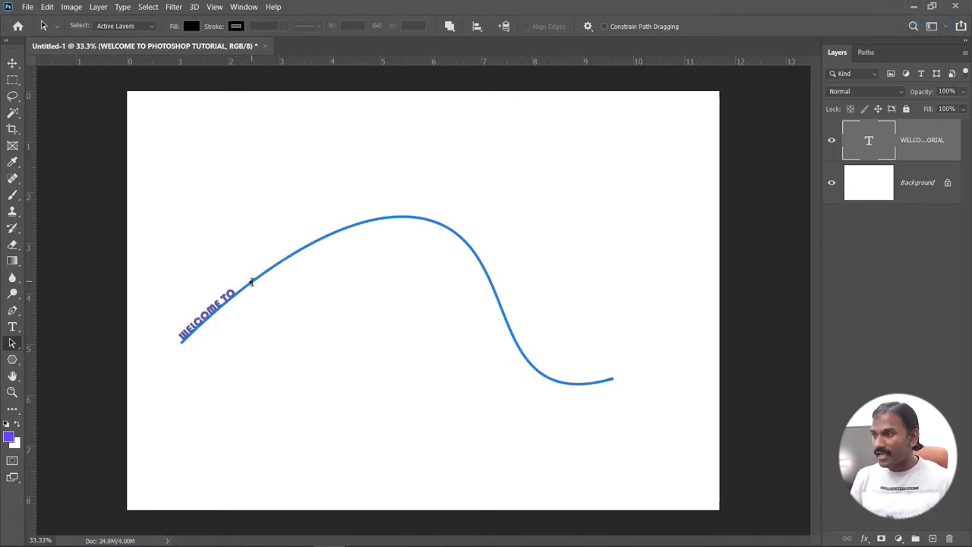
{"action": "mouse_move", "coordinate": [282, 261]}
{"action": "left_mouse_down"}
{"action": "mouse_move", "coordinate": [371, 219]}
{"action": "mouse_move", "coordinate": [427, 218]}
{"action": "mouse_move", "coordinate": [473, 252]}
{"action": "mouse_move", "coordinate": [525, 351]}
{"action": "mouse_move", "coordinate": [571, 383]}
{"action": "mouse_move", "coordinate": [613, 379]}
{"action": "mouse_move", "coordinate": [562, 375]}
{"action": "mouse_move", "coordinate": [495, 332]}
{"action": "mouse_move", "coordinate": [469, 287]}
{"action": "mouse_move", "coordinate": [499, 277]}
{"action": "mouse_move", "coordinate": [544, 335]}
{"action": "mouse_move", "coordinate": [604, 381]}
{"action": "left_mouse_up"}
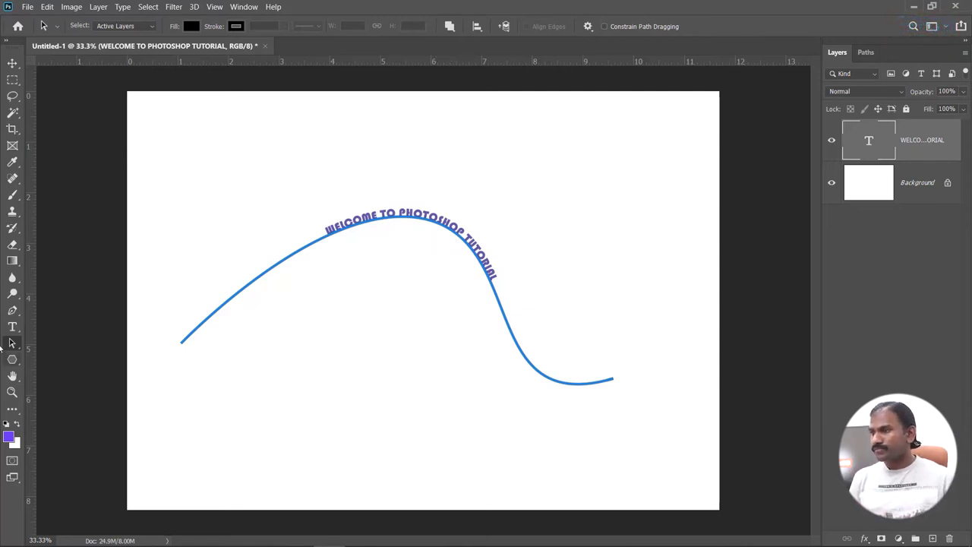
{"action": "left_click", "coordinate": [12, 327]}
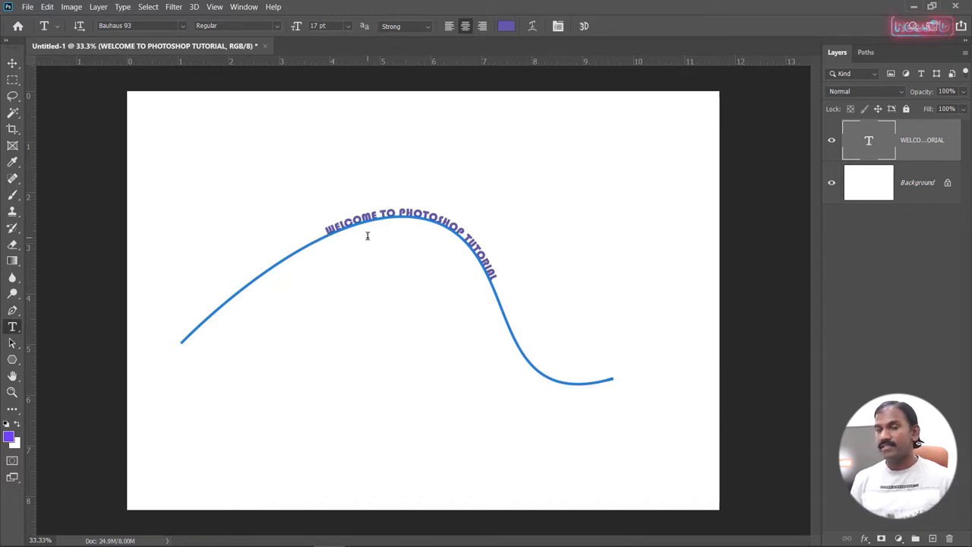
{"action": "left_click", "coordinate": [450, 26]}
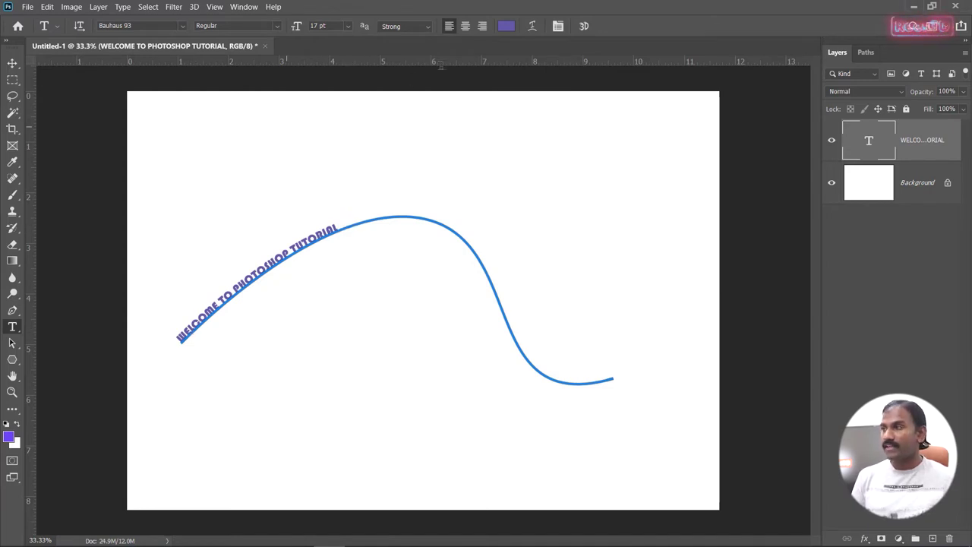
{"action": "left_click", "coordinate": [482, 26]}
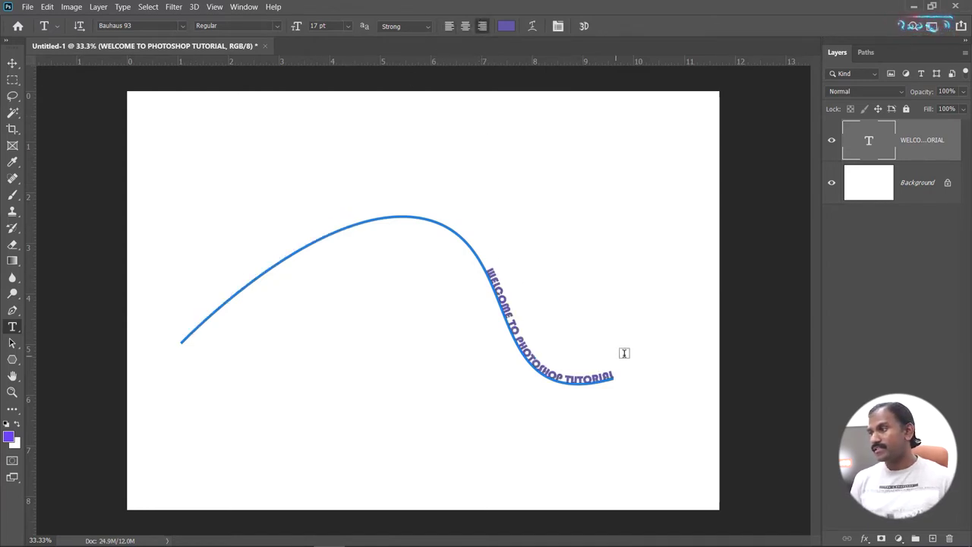
{"action": "left_click", "coordinate": [469, 28]}
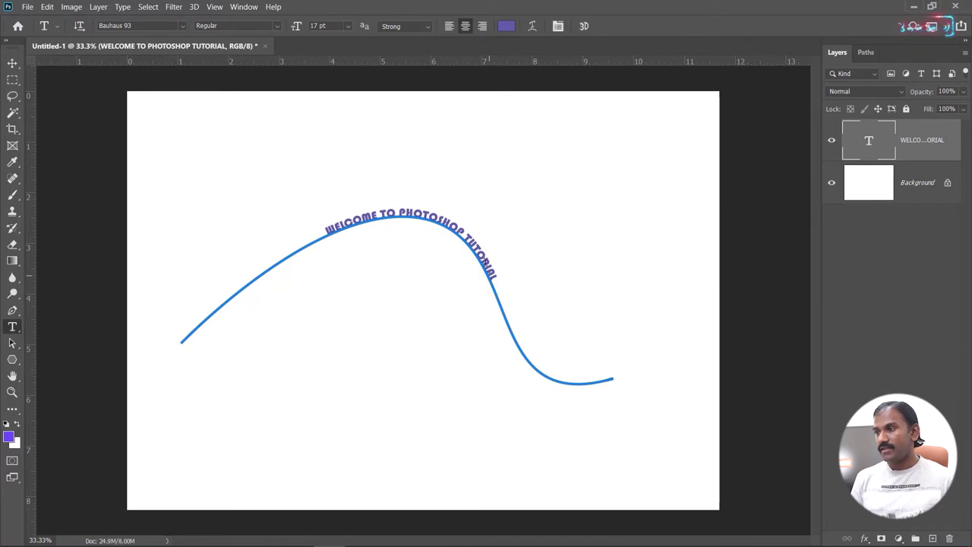
{"action": "left_click", "coordinate": [11, 343]}
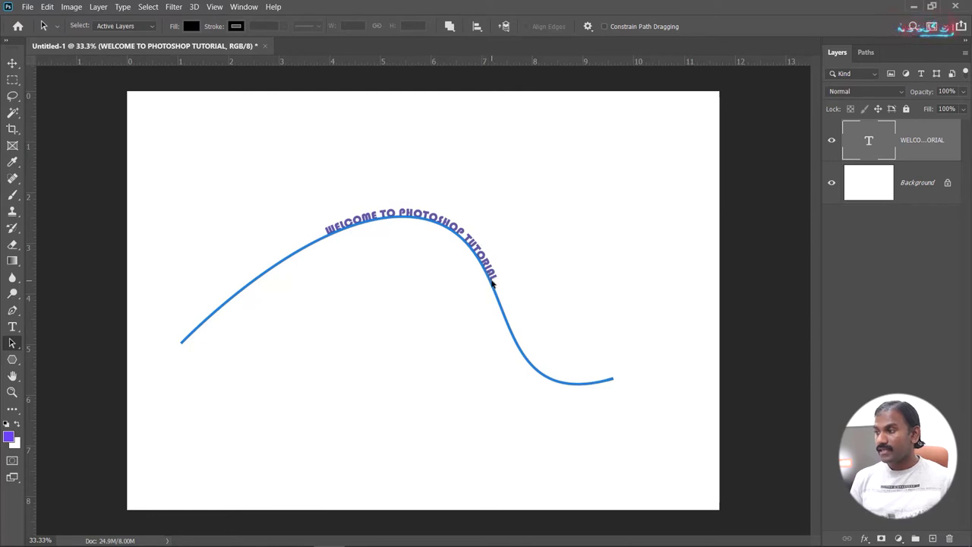
Drag the text across the curve so it flips upside down beneath the crest
{"action": "left_click_drag", "start_coordinate": [490, 279], "coordinate": [256, 233]}
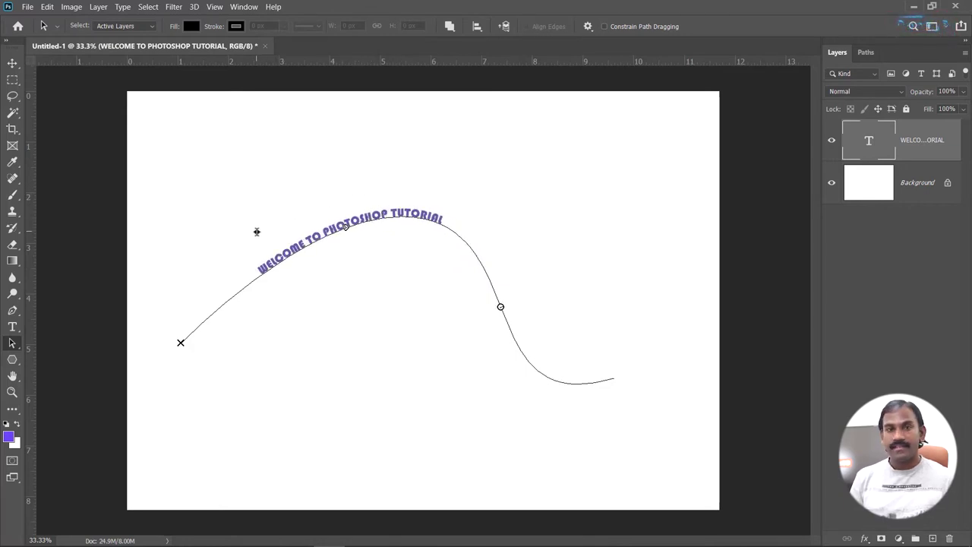
{"action": "mouse_move", "coordinate": [257, 232]}
{"action": "left_mouse_down"}
{"action": "mouse_move", "coordinate": [180, 342]}
{"action": "mouse_move", "coordinate": [238, 281]}
{"action": "mouse_move", "coordinate": [368, 211]}
{"action": "mouse_move", "coordinate": [458, 195]}
{"action": "mouse_move", "coordinate": [598, 380]}
{"action": "mouse_move", "coordinate": [610, 379]}
{"action": "mouse_move", "coordinate": [568, 366]}
{"action": "mouse_move", "coordinate": [545, 275]}
{"action": "mouse_move", "coordinate": [502, 217]}
{"action": "mouse_move", "coordinate": [402, 198]}
{"action": "mouse_move", "coordinate": [425, 214]}
{"action": "mouse_move", "coordinate": [421, 203]}
{"action": "mouse_move", "coordinate": [422, 228]}
{"action": "mouse_move", "coordinate": [421, 206]}
{"action": "mouse_move", "coordinate": [371, 199]}
{"action": "left_mouse_up"}
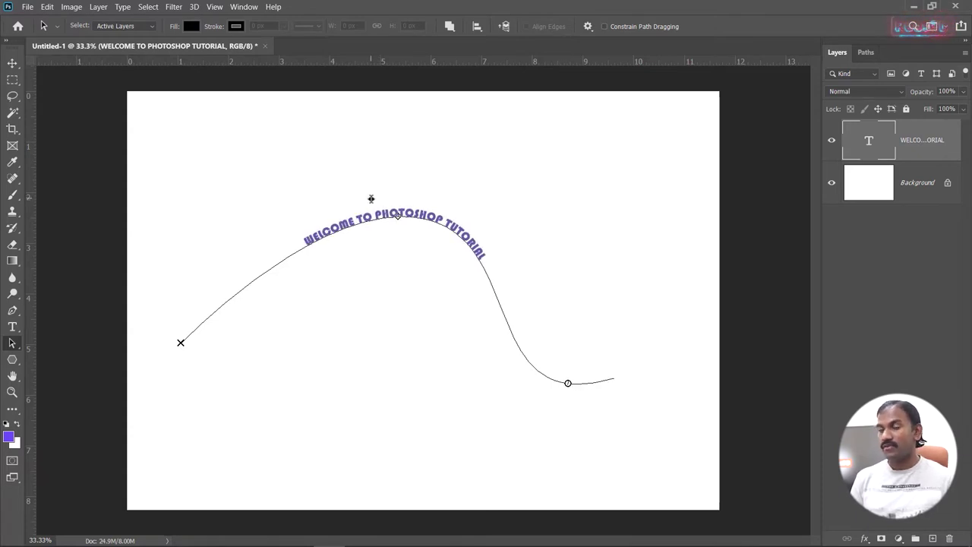
{"action": "left_click_drag", "start_coordinate": [371, 199], "coordinate": [430, 255]}
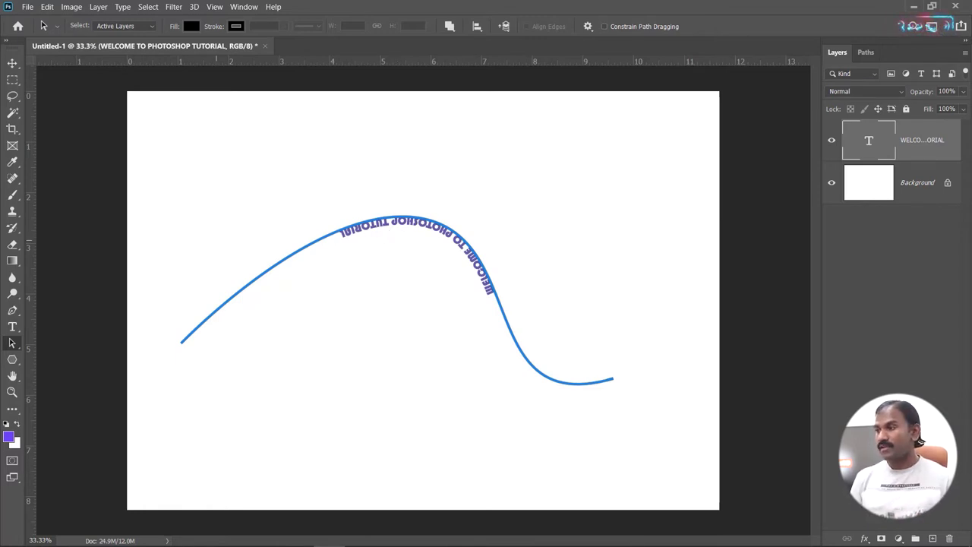
Give all the curve text 27 pt size and 520 tracking, commit, and deselect the layer
{"action": "left_click", "coordinate": [12, 326]}
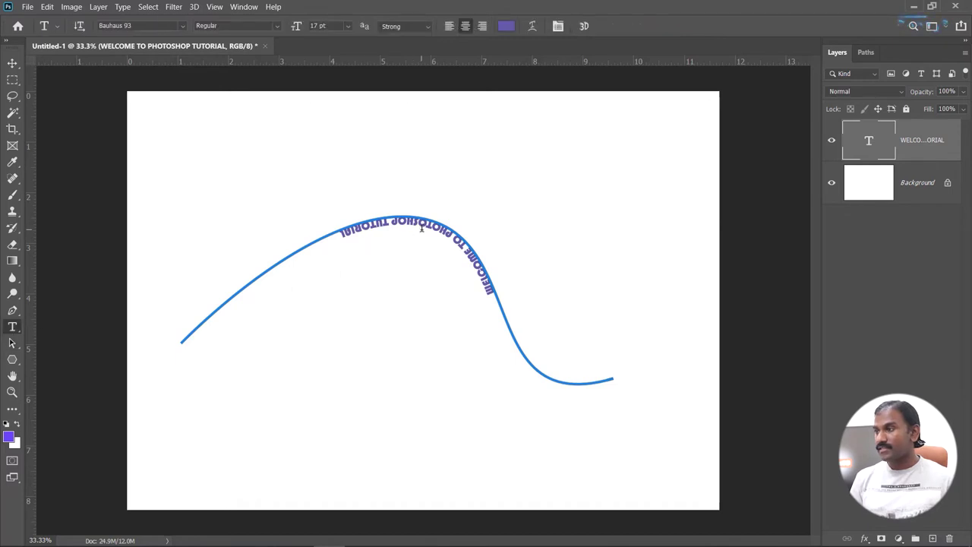
{"action": "double_click", "coordinate": [454, 231]}
{"action": "key", "text": "ctrl+a"}
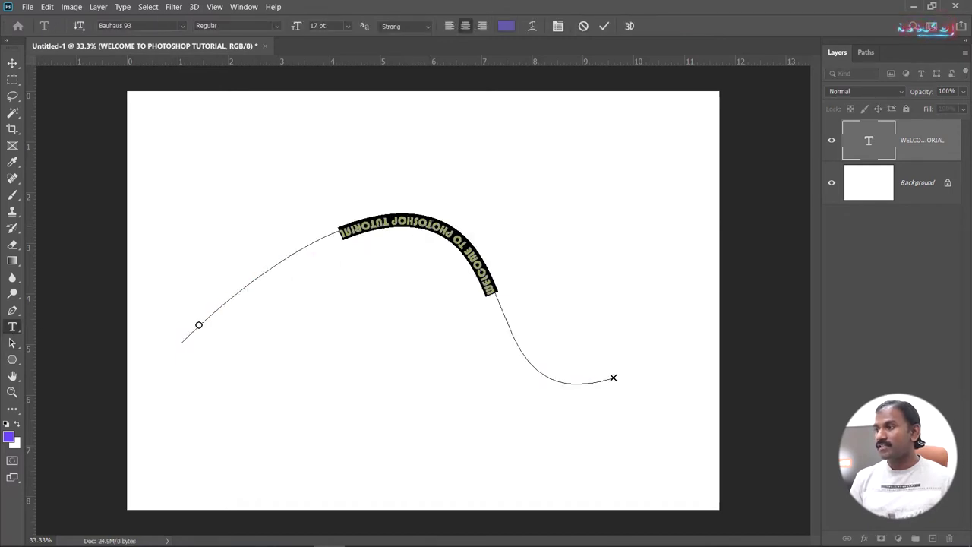
{"action": "left_click", "coordinate": [557, 26]}
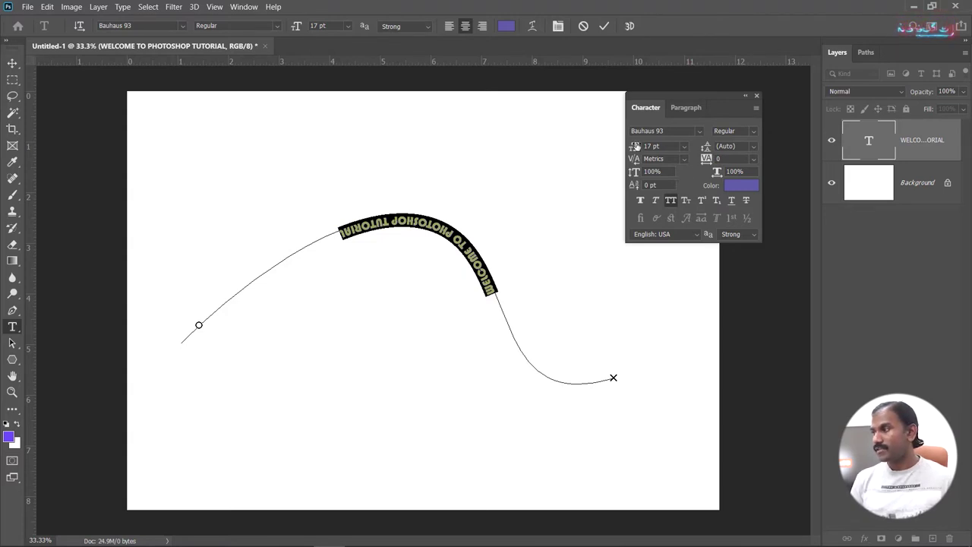
{"action": "mouse_move", "coordinate": [636, 146]}
{"action": "left_mouse_down"}
{"action": "mouse_move", "coordinate": [655, 146]}
{"action": "mouse_move", "coordinate": [636, 146]}
{"action": "mouse_move", "coordinate": [654, 146]}
{"action": "mouse_move", "coordinate": [645, 146]}
{"action": "left_mouse_up"}
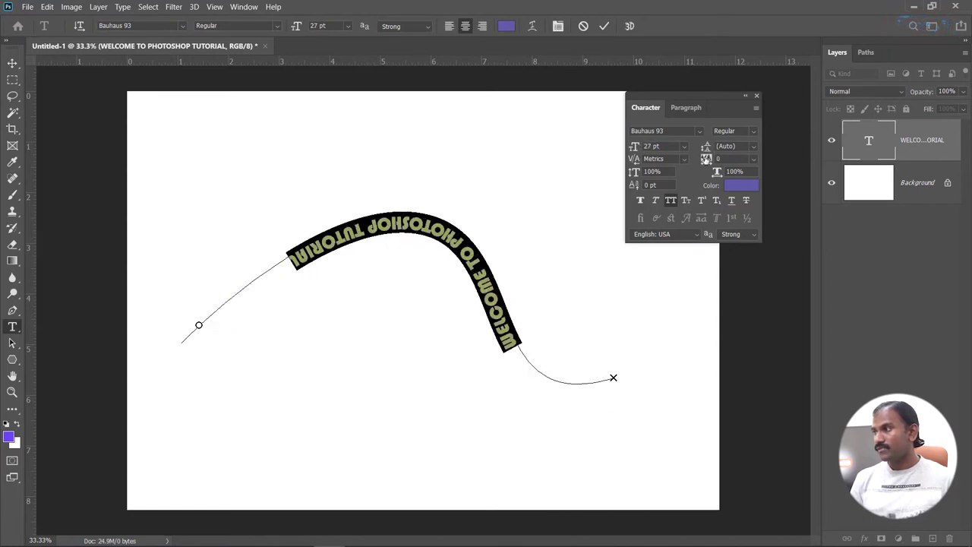
{"action": "left_click_drag", "start_coordinate": [707, 159], "coordinate": [727, 346]}
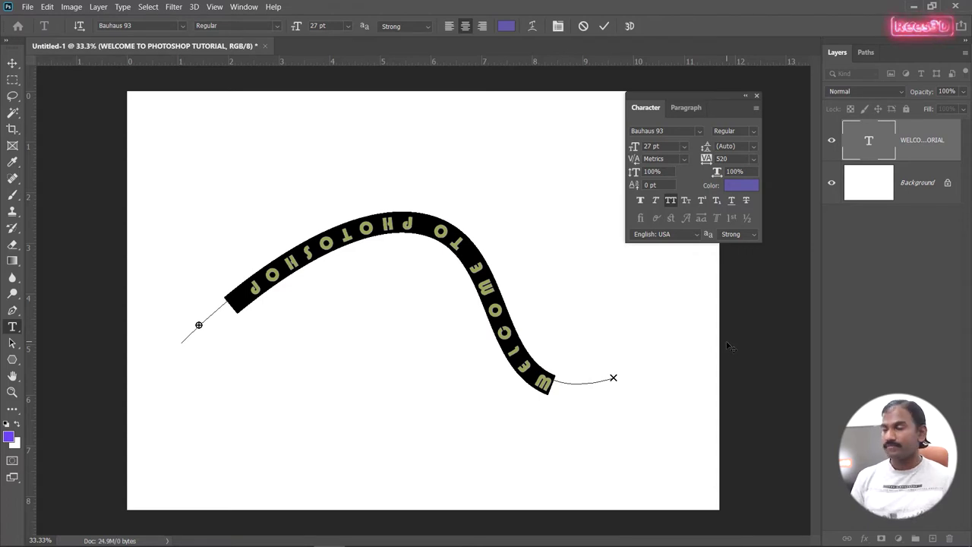
{"action": "left_click", "coordinate": [604, 26]}
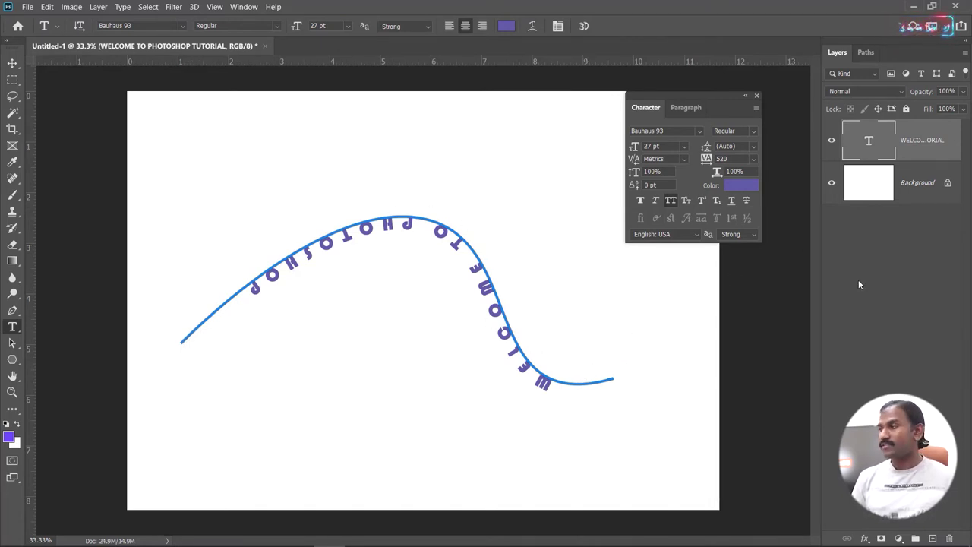
{"action": "left_click", "coordinate": [888, 274]}
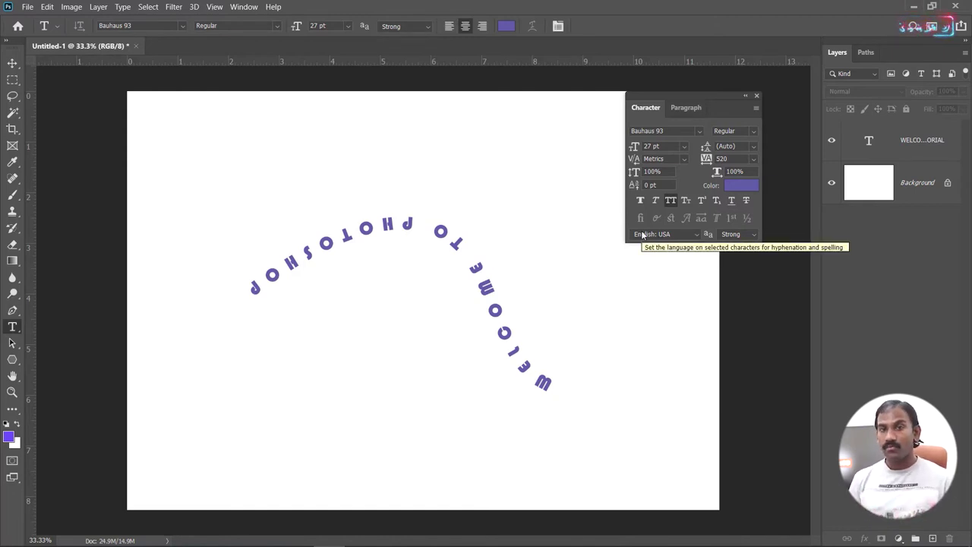
Show the Paths panel and select the work path to display the curve
{"action": "left_click", "coordinate": [866, 53]}
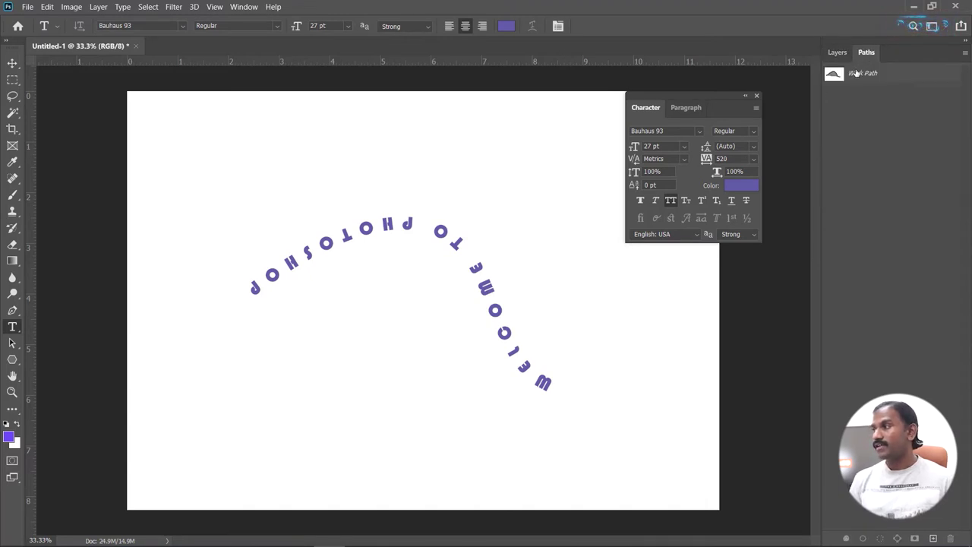
{"action": "left_click", "coordinate": [856, 73]}
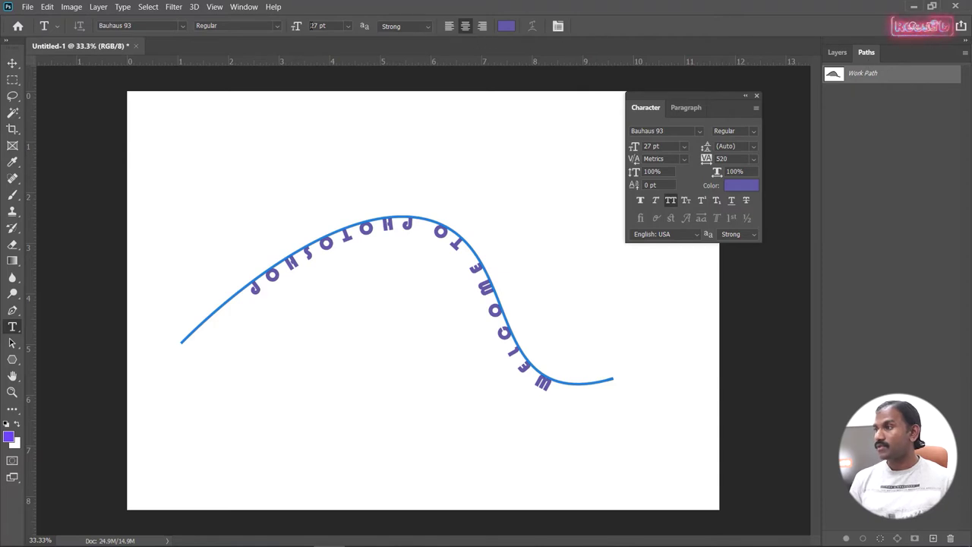
{"action": "left_click", "coordinate": [245, 6]}
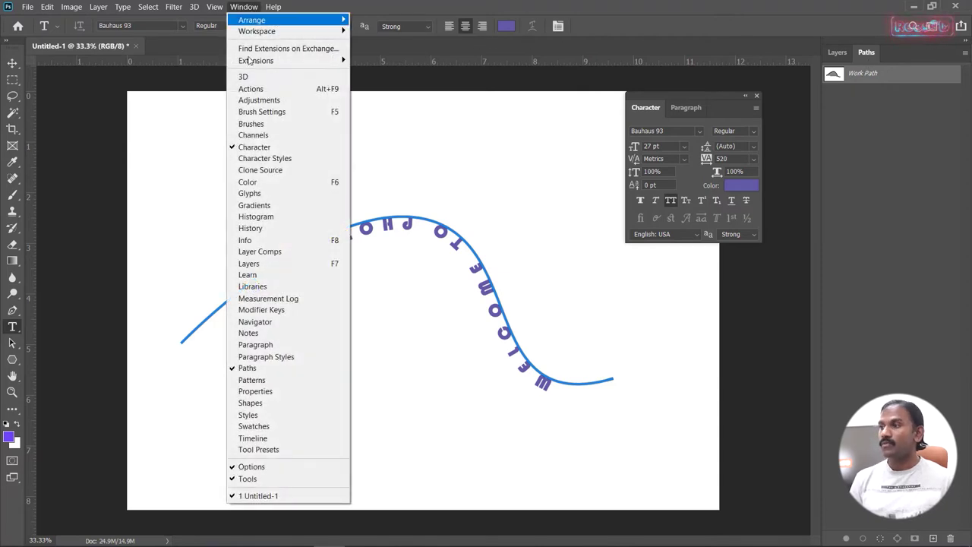
{"action": "left_click", "coordinate": [248, 369]}
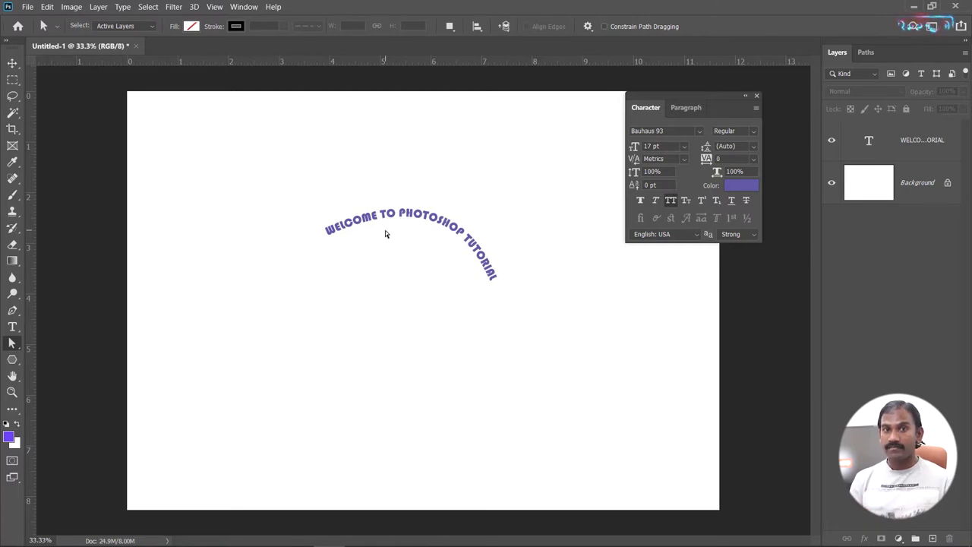
Reselect the curved text layer in the Layers panel
{"action": "left_click", "coordinate": [883, 144]}
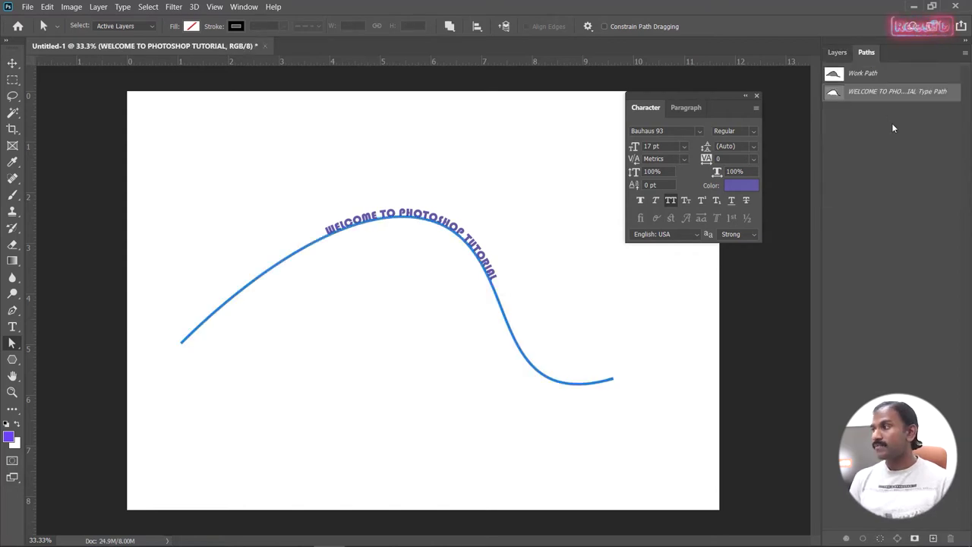
{"action": "left_click", "coordinate": [867, 52]}
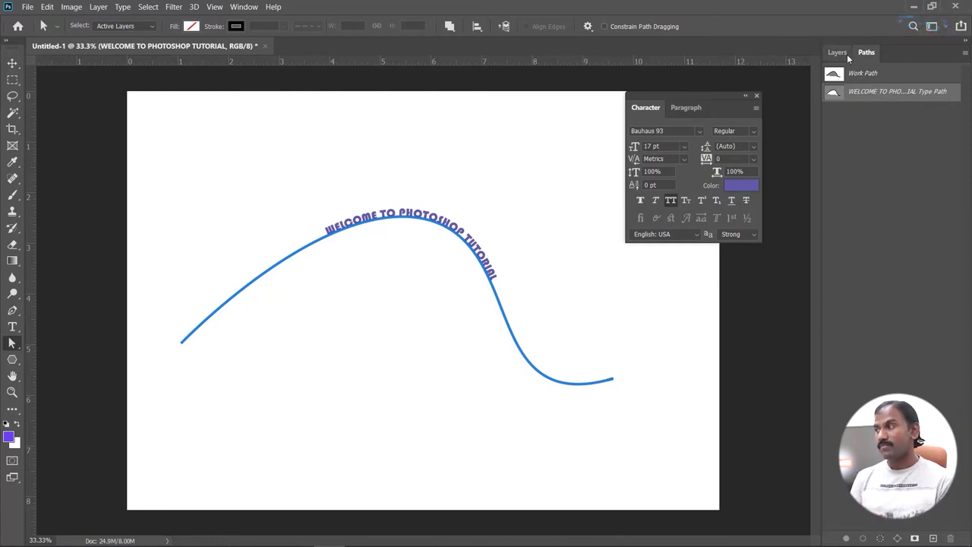
{"action": "left_click", "coordinate": [837, 53]}
{"action": "left_click", "coordinate": [878, 266]}
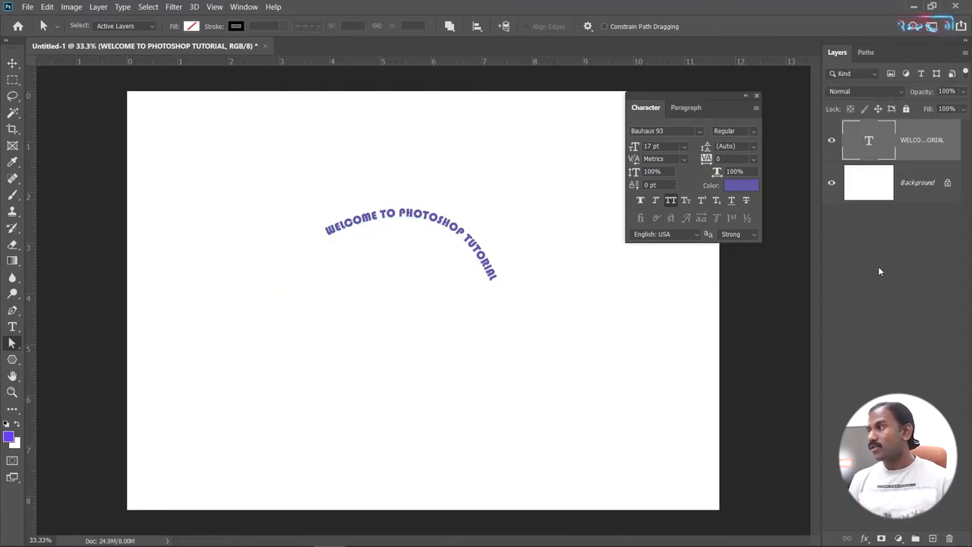
{"action": "left_click", "coordinate": [853, 139]}
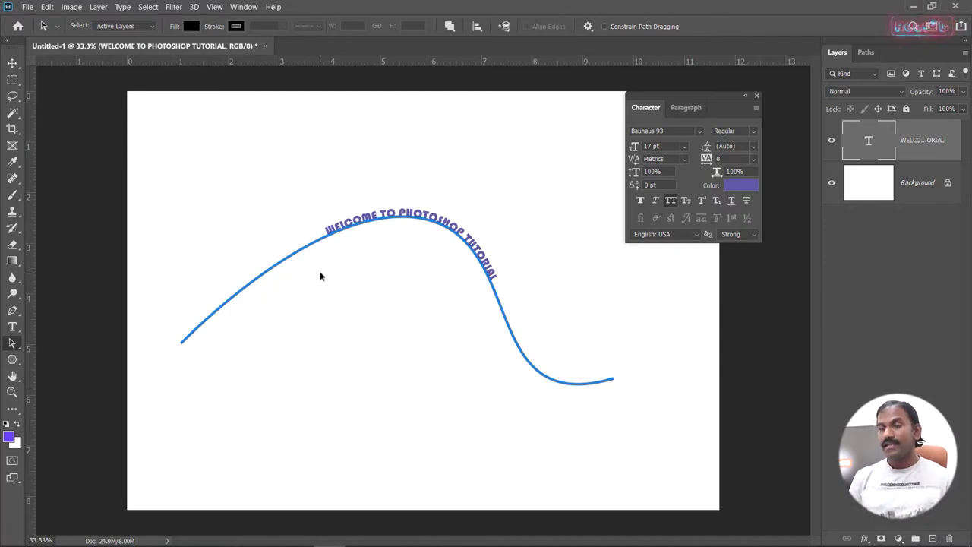
Use the Direct Selection tool to pull the curve's handles into a higher arch
{"action": "right_click", "coordinate": [19, 346]}
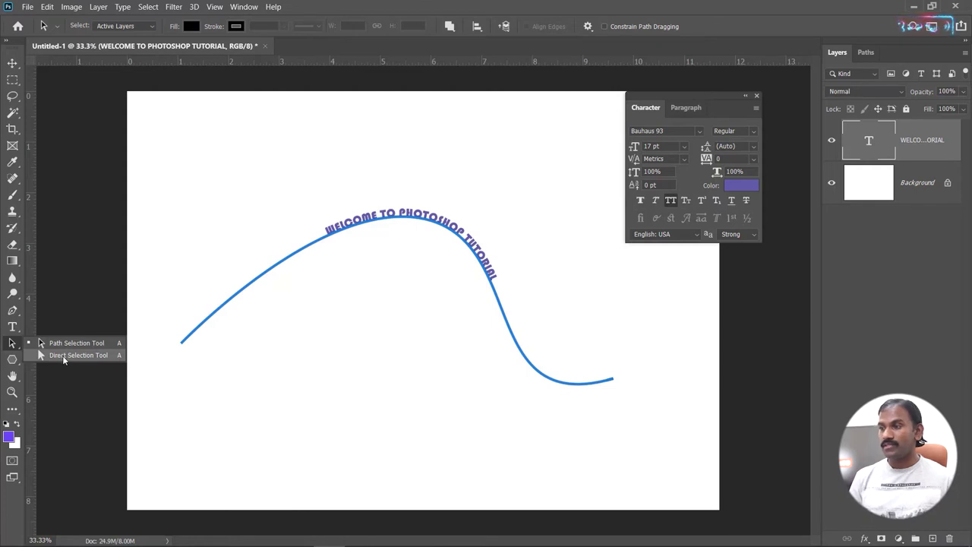
{"action": "left_click", "coordinate": [64, 357]}
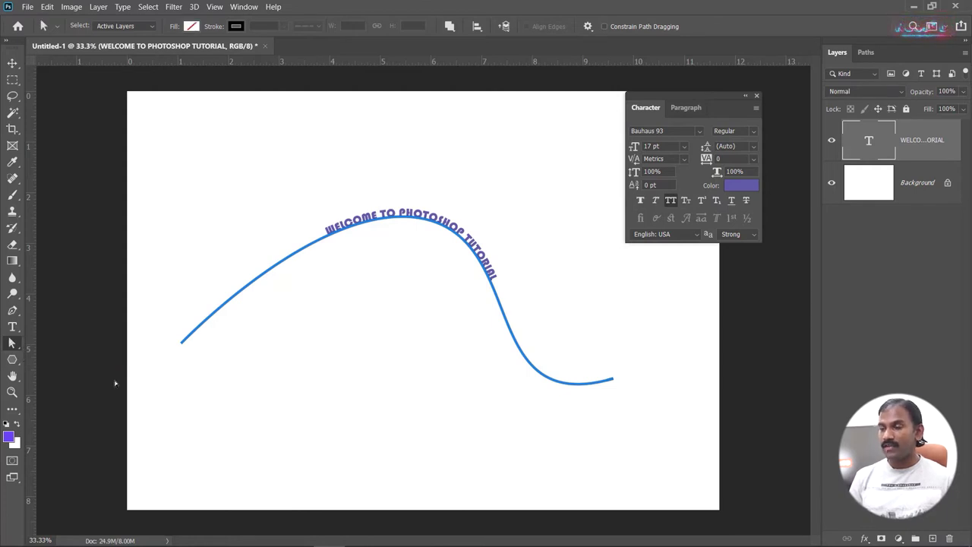
{"action": "left_click", "coordinate": [310, 246]}
{"action": "left_click_drag", "start_coordinate": [322, 195], "coordinate": [293, 152]}
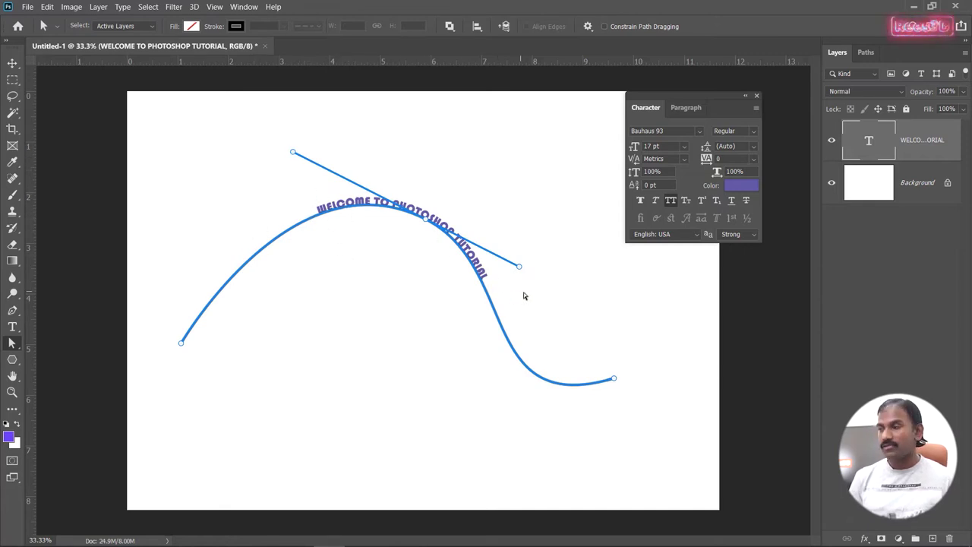
{"action": "left_click_drag", "start_coordinate": [521, 268], "coordinate": [622, 227]}
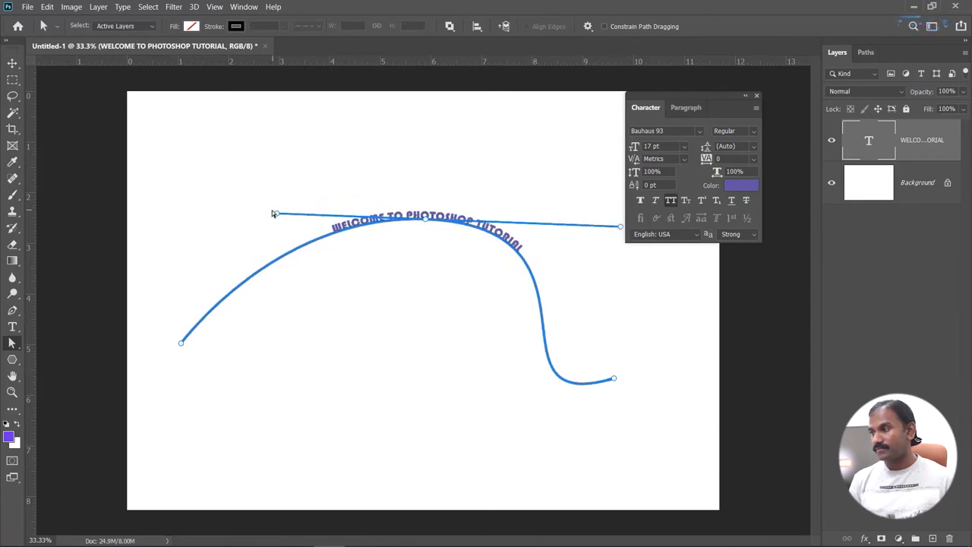
{"action": "left_click_drag", "start_coordinate": [274, 214], "coordinate": [189, 152]}
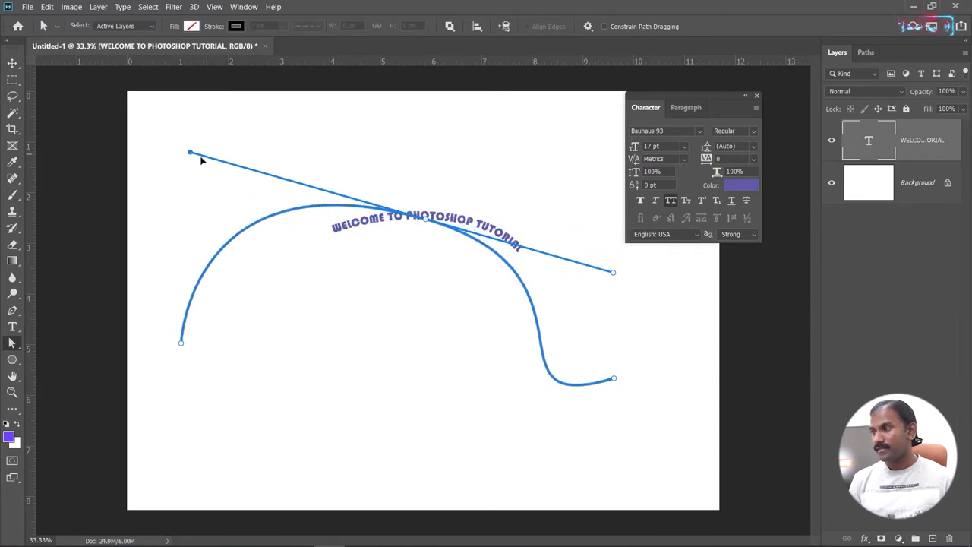
Select the work path and swing the top anchor's handles to peak the curve
{"action": "left_click", "coordinate": [868, 54]}
{"action": "left_click", "coordinate": [873, 73]}
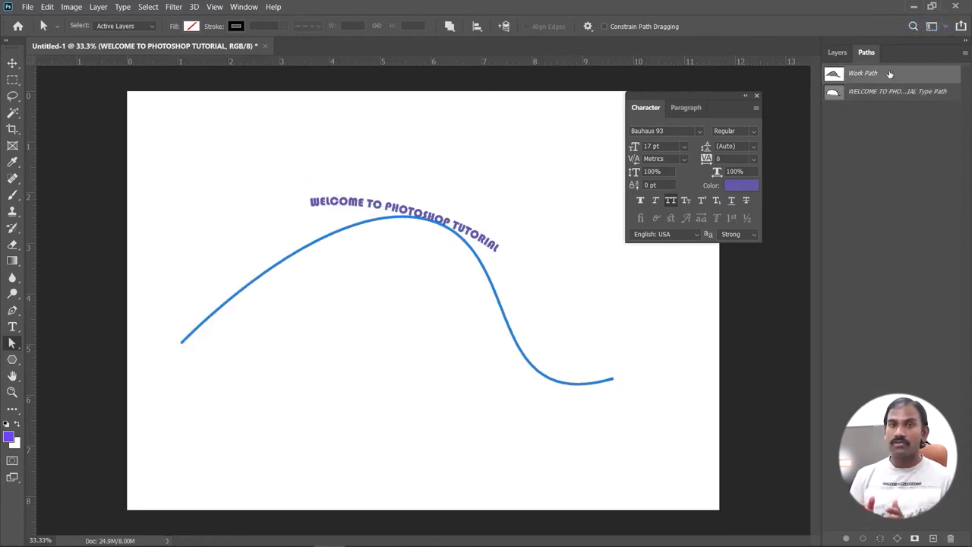
{"action": "left_click", "coordinate": [499, 301]}
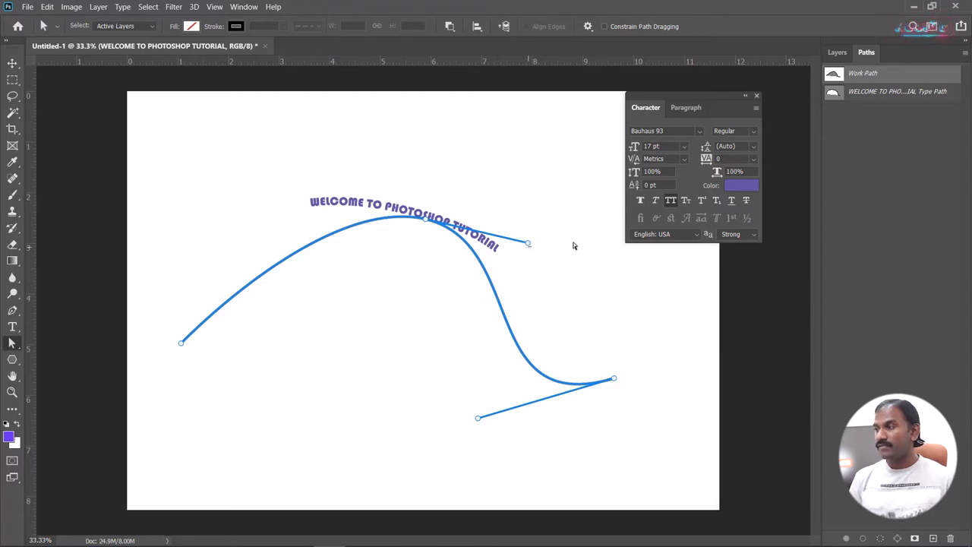
{"action": "mouse_move", "coordinate": [551, 247]}
{"action": "left_mouse_down"}
{"action": "mouse_move", "coordinate": [532, 244]}
{"action": "mouse_move", "coordinate": [561, 246]}
{"action": "left_mouse_up"}
{"action": "left_click", "coordinate": [477, 258]}
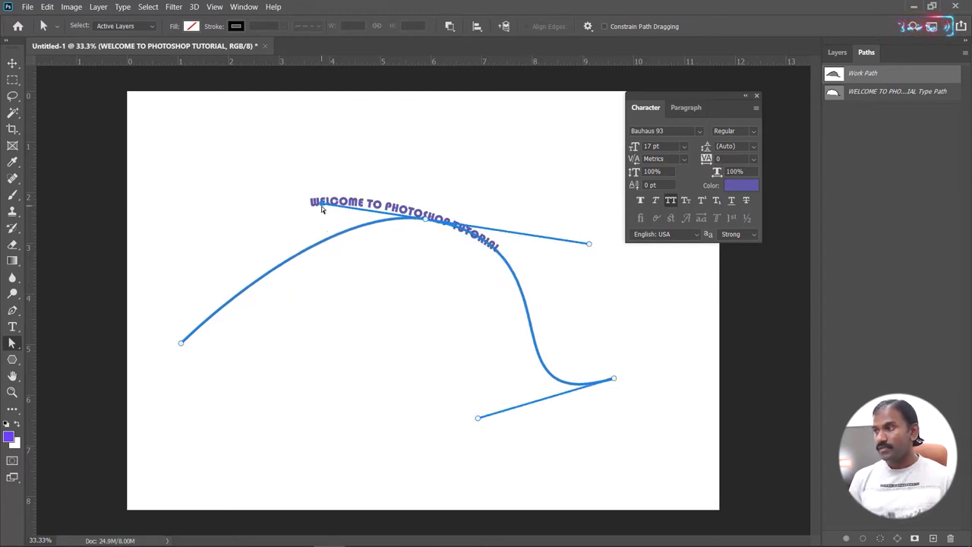
{"action": "left_click_drag", "start_coordinate": [322, 200], "coordinate": [336, 275]}
{"action": "left_click_drag", "start_coordinate": [346, 310], "coordinate": [356, 312]}
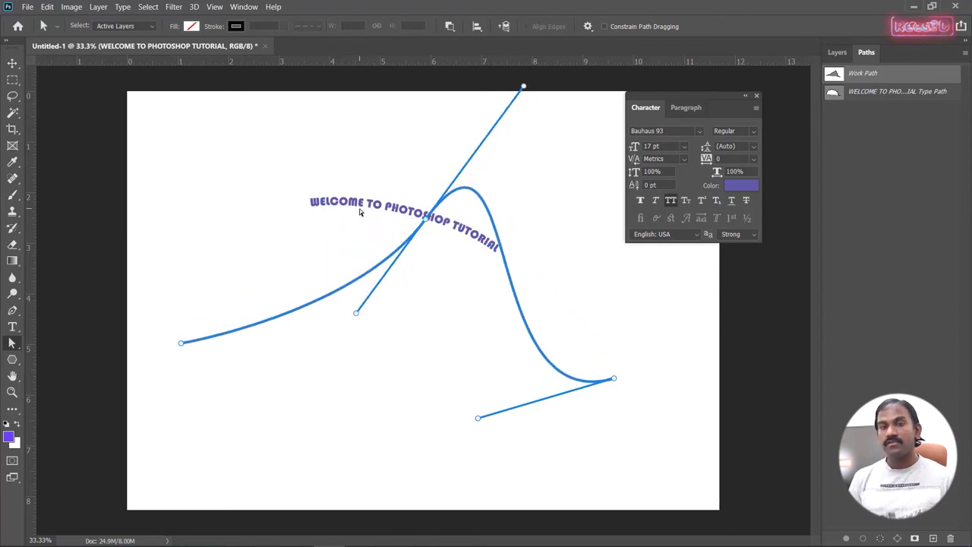
Deselect the text layer and its type path to hide the curve outline
{"action": "left_click", "coordinate": [837, 52]}
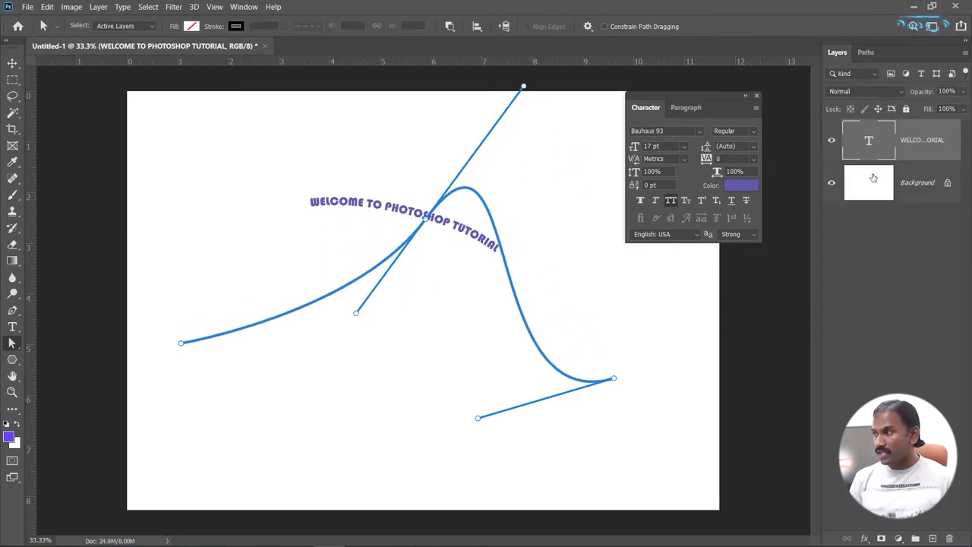
{"action": "left_click", "coordinate": [889, 161]}
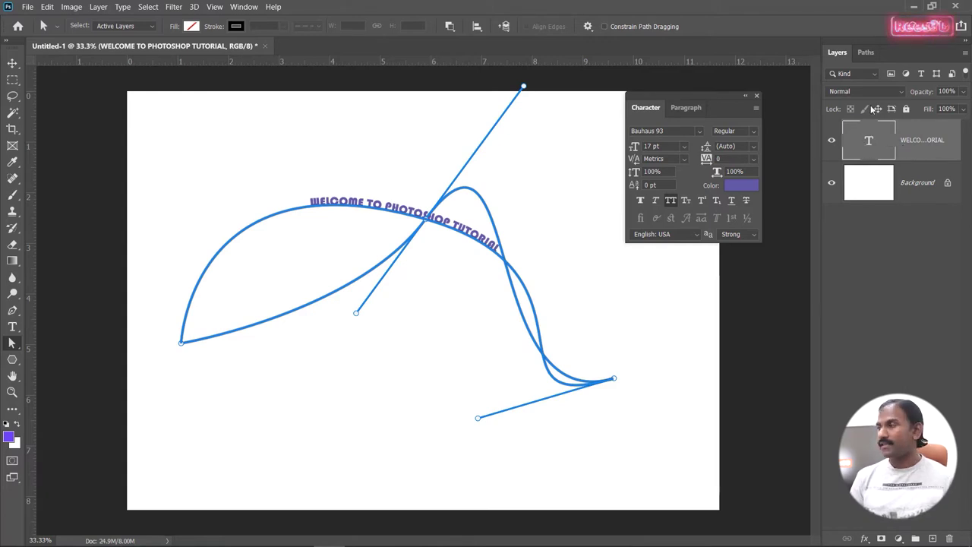
{"action": "left_click", "coordinate": [865, 51]}
{"action": "left_click", "coordinate": [894, 92]}
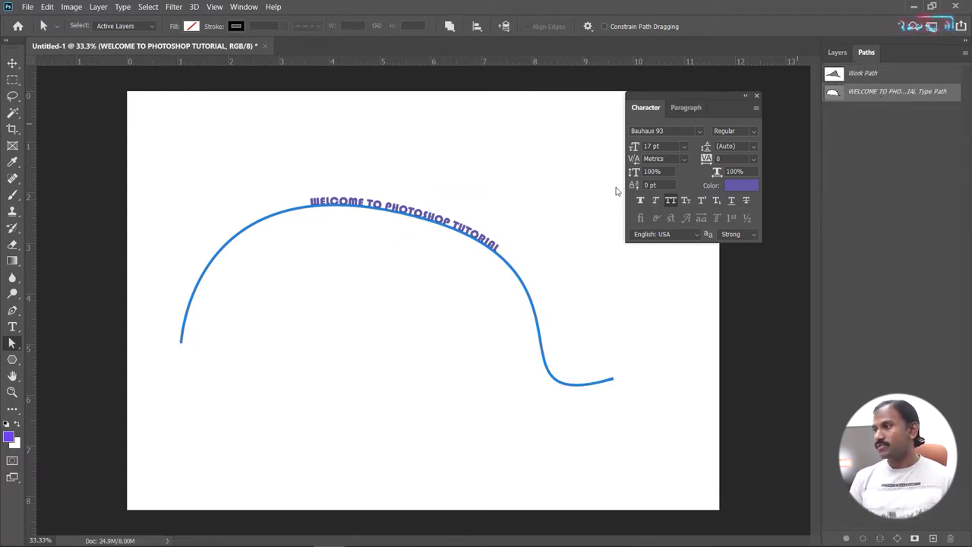
{"action": "left_click", "coordinate": [576, 259]}
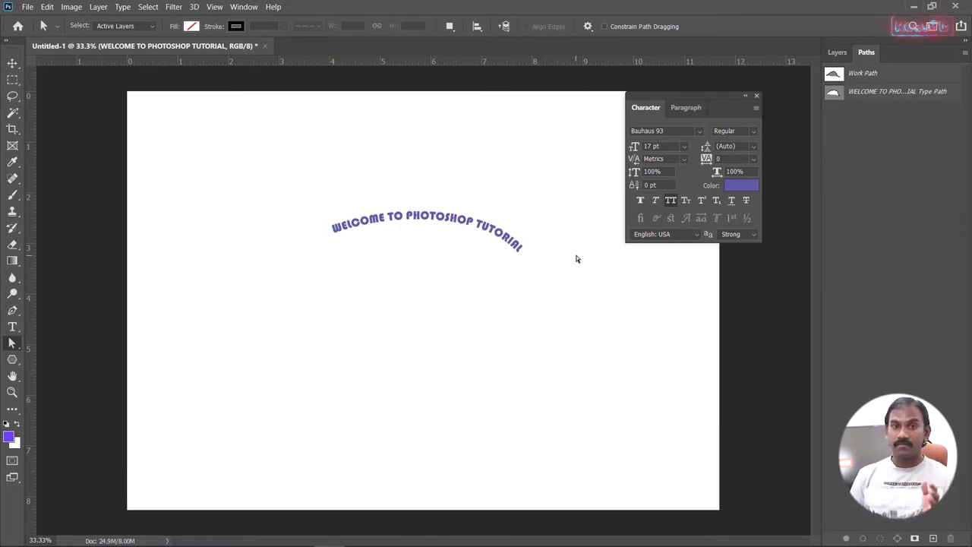
{"action": "left_click", "coordinate": [836, 52]}
Delete the curved text layer and draw a 989 × 989 px circle path with the Ellipse tool
{"action": "key", "text": "Delete"}
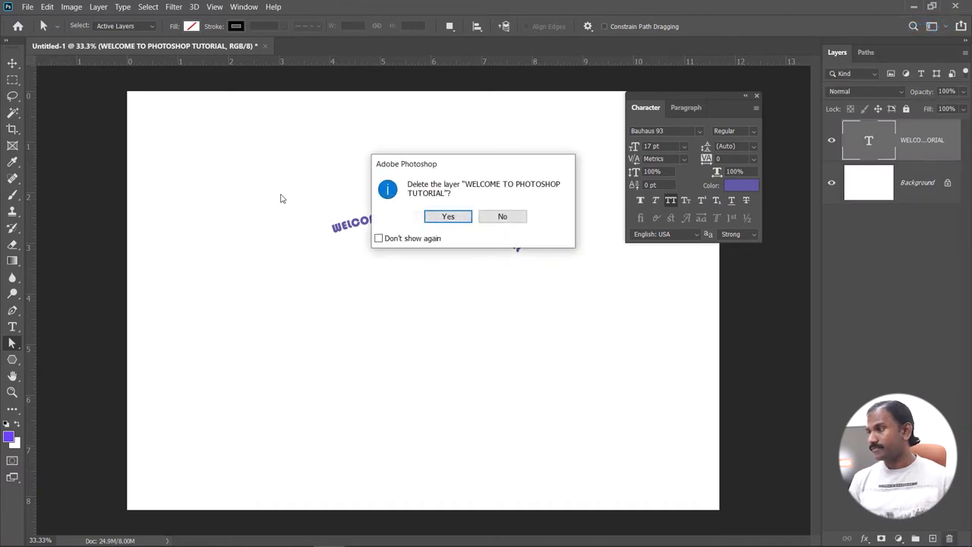
{"action": "left_click", "coordinate": [445, 216]}
{"action": "left_click", "coordinate": [12, 361]}
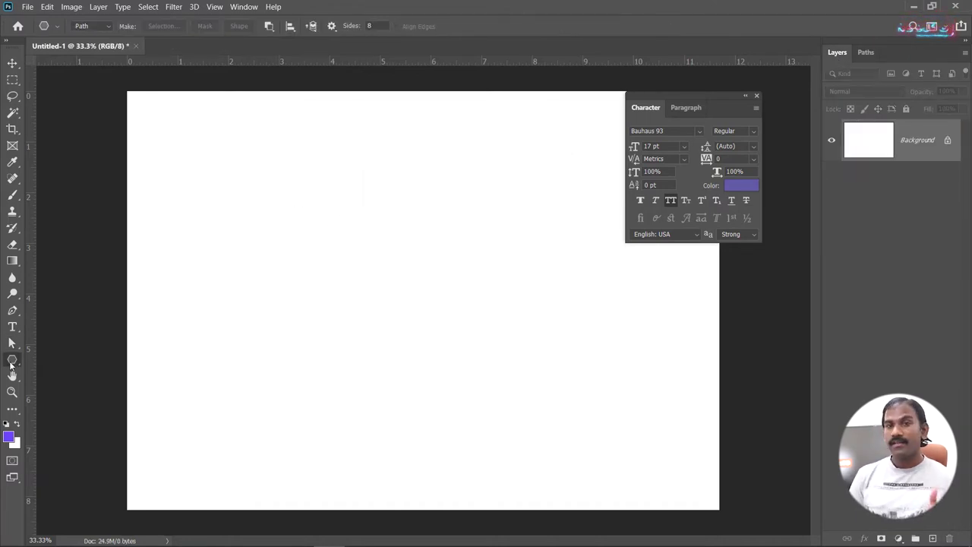
{"action": "right_click", "coordinate": [11, 365]}
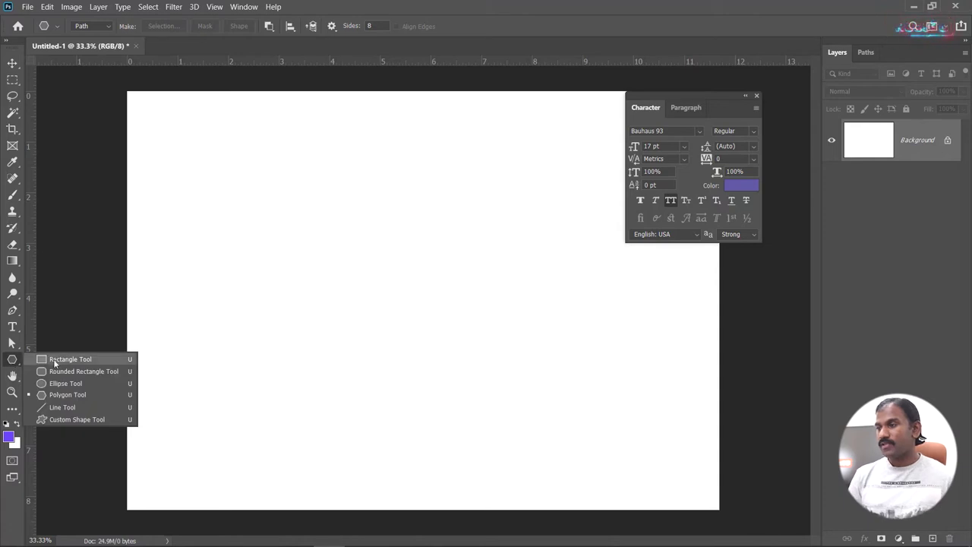
{"action": "left_click", "coordinate": [53, 383]}
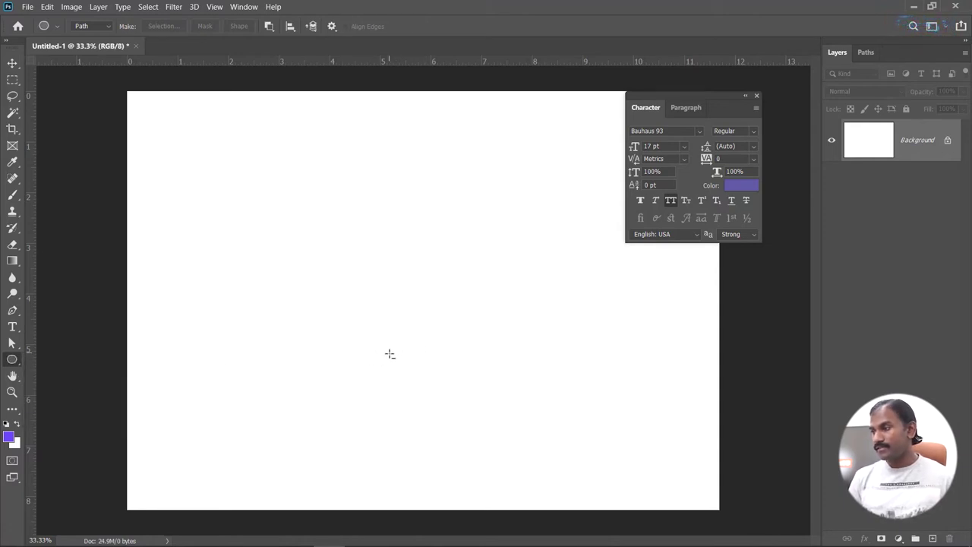
{"action": "left_click_drag", "start_coordinate": [388, 354], "coordinate": [555, 174]}
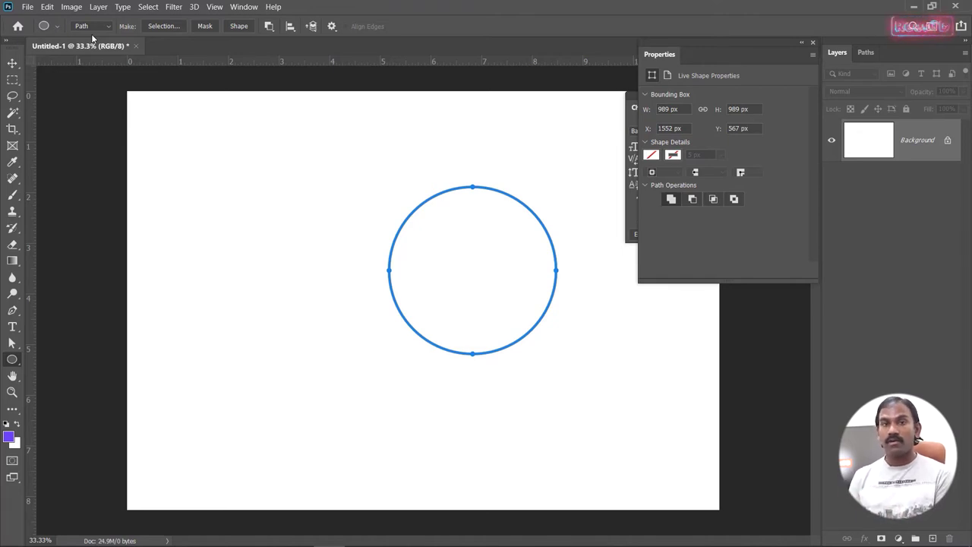
{"action": "left_click", "coordinate": [12, 327]}
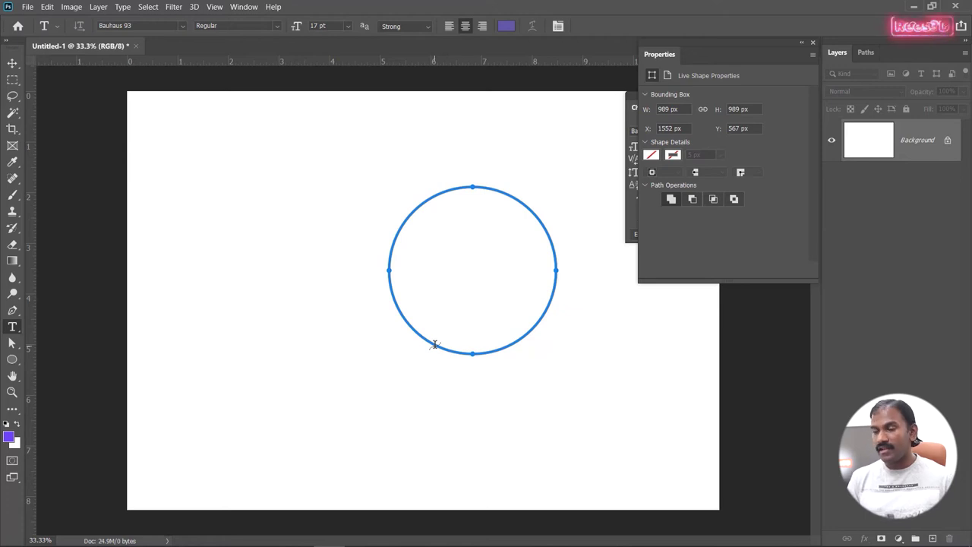
Type REES#D.com in purple along the circle path and slide it to the top of the circle
{"action": "left_click", "coordinate": [435, 344]}
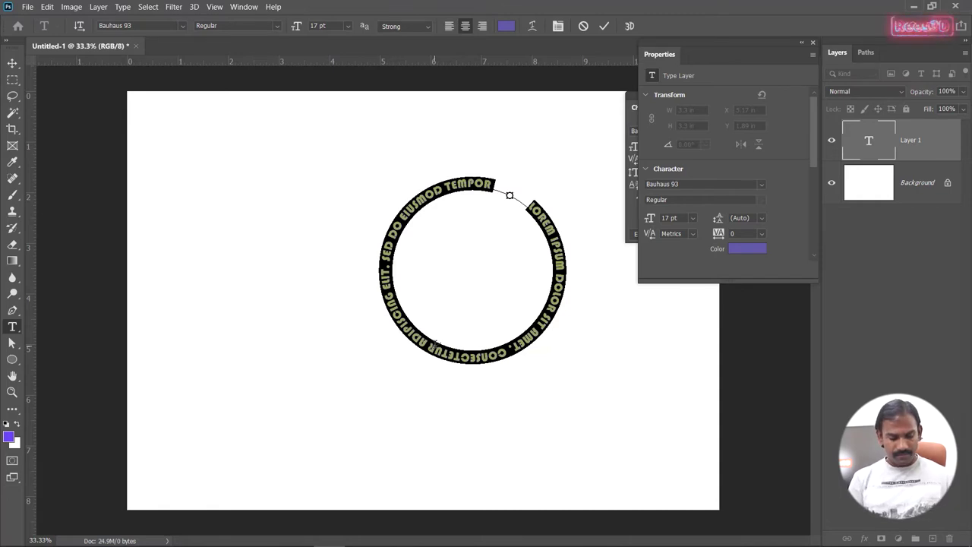
{"action": "type", "text": "Rec"}
{"action": "type", "text": "#R.com"}
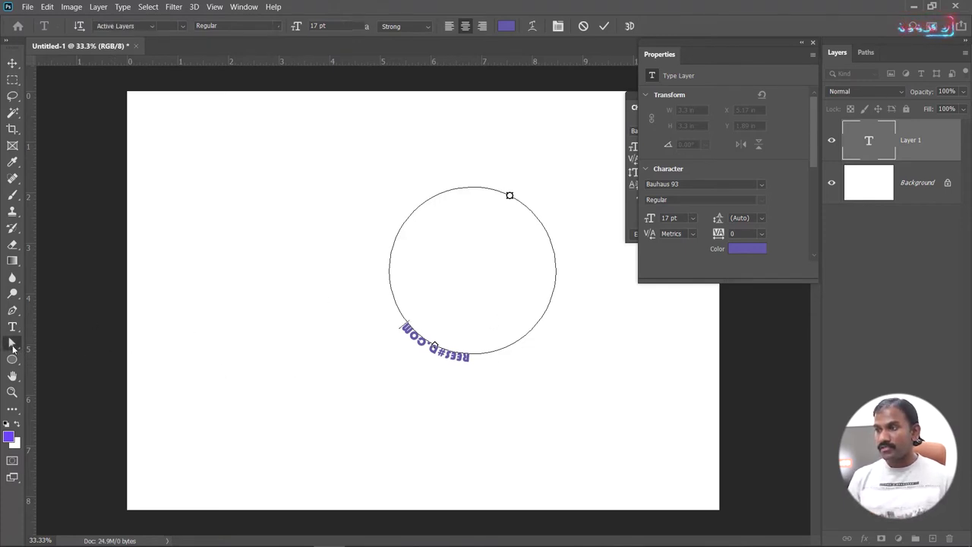
{"action": "right_click", "coordinate": [12, 343]}
{"action": "left_click", "coordinate": [44, 342]}
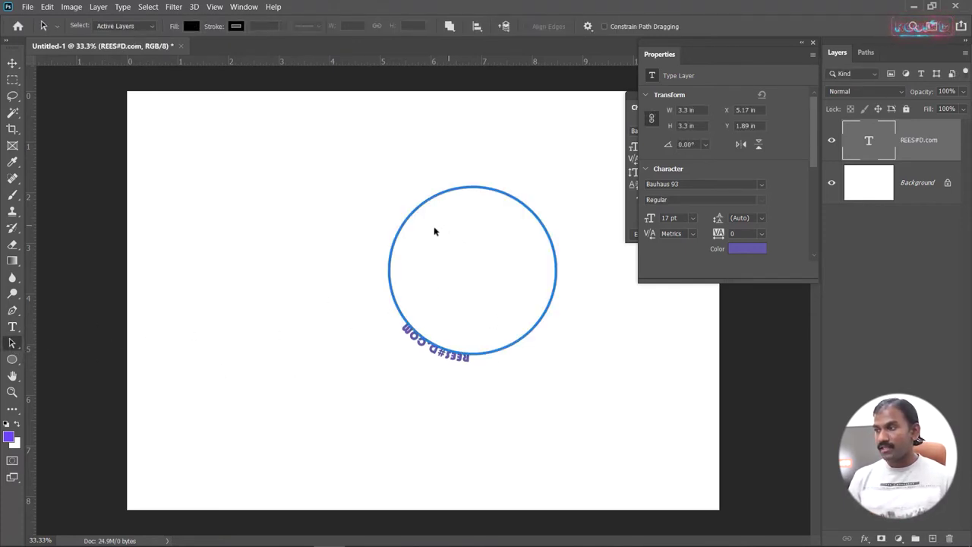
{"action": "mouse_move", "coordinate": [450, 354]}
{"action": "left_mouse_down"}
{"action": "mouse_move", "coordinate": [396, 304]}
{"action": "mouse_move", "coordinate": [390, 256]}
{"action": "mouse_move", "coordinate": [429, 199]}
{"action": "mouse_move", "coordinate": [448, 203]}
{"action": "mouse_move", "coordinate": [473, 185]}
{"action": "left_mouse_up"}
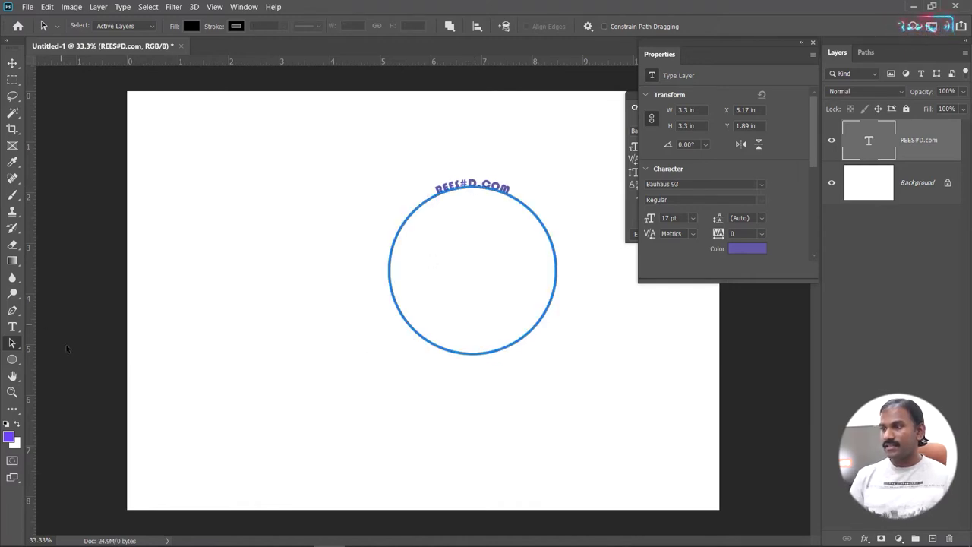
{"action": "left_click", "coordinate": [12, 327]}
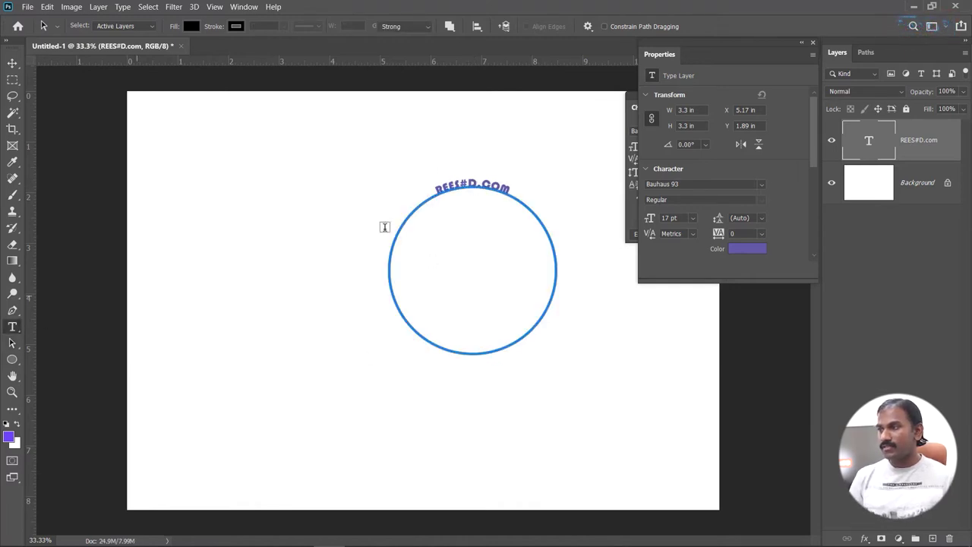
Replace the # with 3 so the circle text reads REES3D.com
{"action": "key", "text": "ctrl+h"}
{"action": "double_click", "coordinate": [459, 184]}
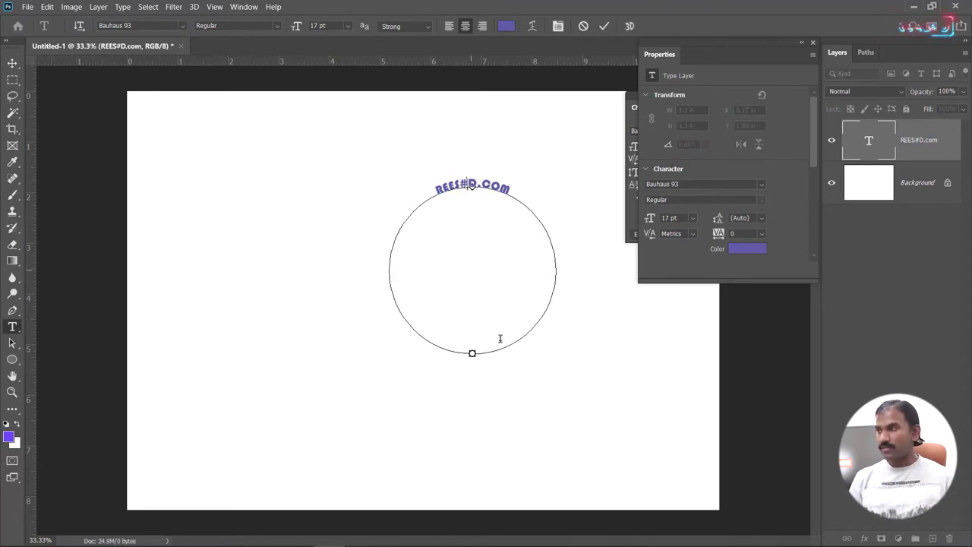
{"action": "type", "text": "3"}
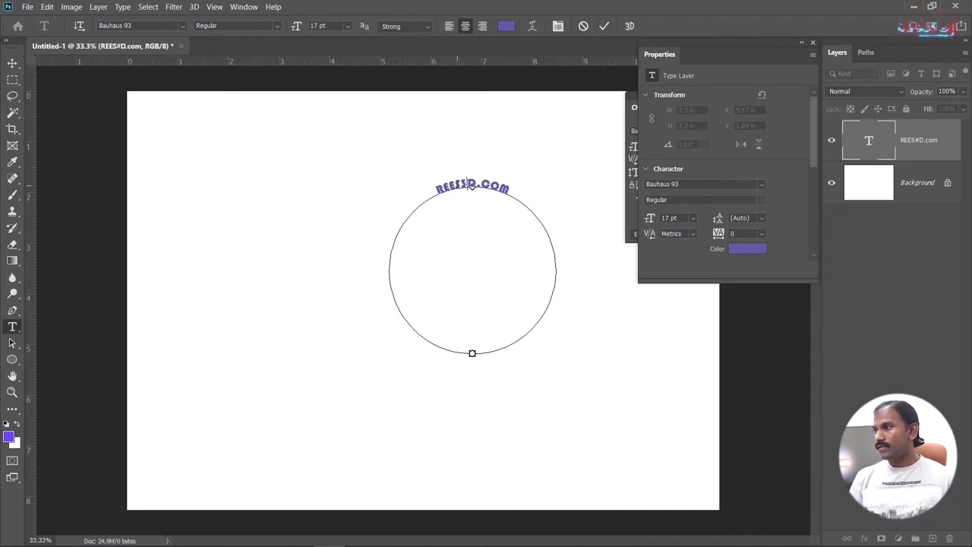
Set the whole line to 46 pt in deep red #af1c1c and commit it
{"action": "triple_click", "coordinate": [471, 184]}
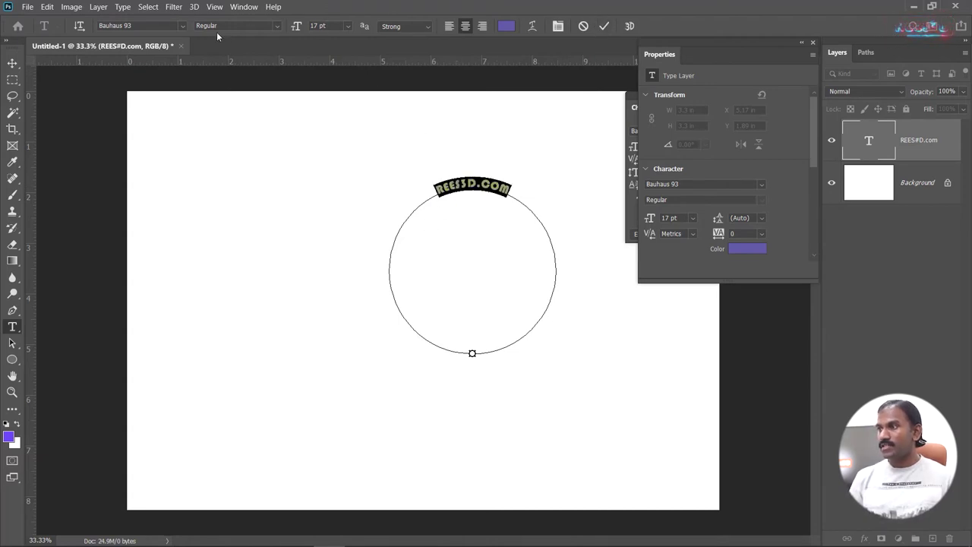
{"action": "left_click", "coordinate": [179, 28]}
{"action": "left_click", "coordinate": [178, 27]}
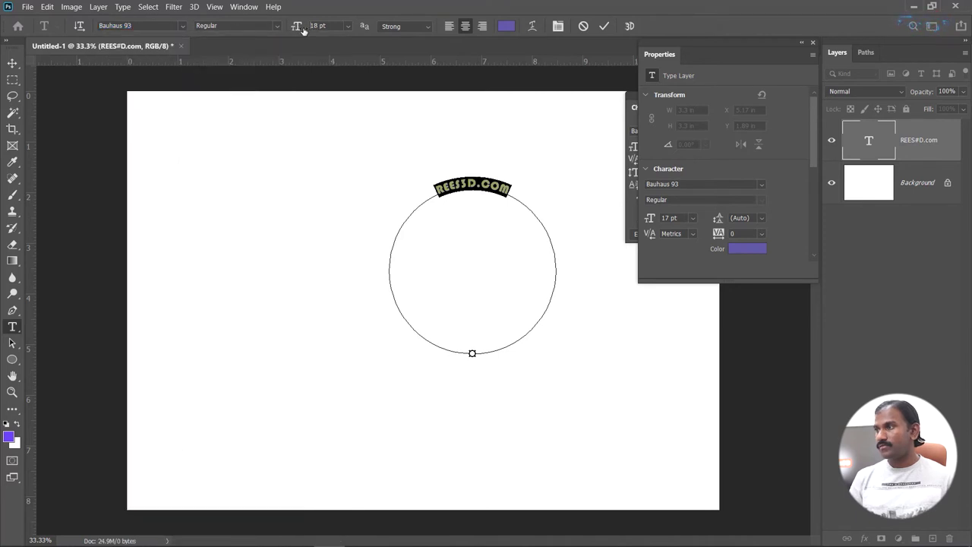
{"action": "left_click_drag", "start_coordinate": [297, 30], "coordinate": [318, 37]}
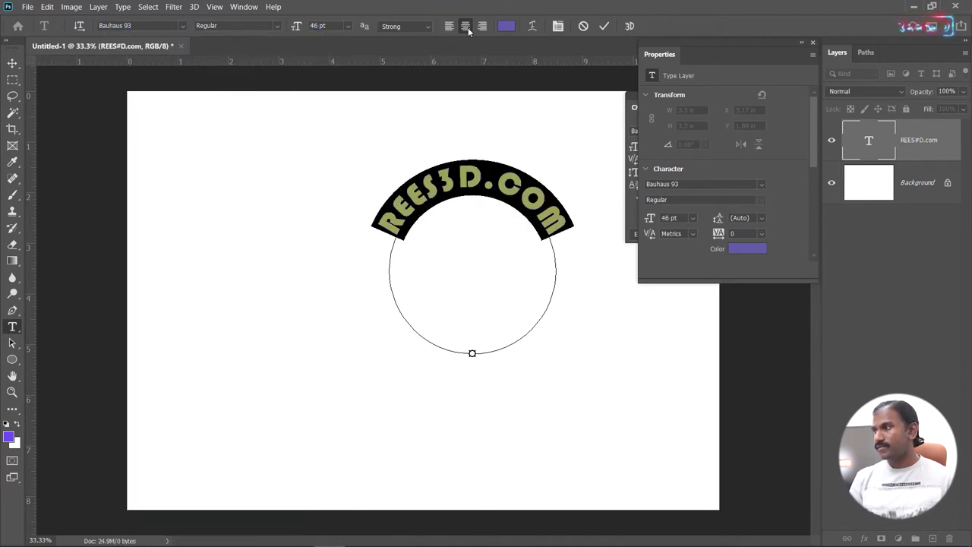
{"action": "left_click", "coordinate": [505, 26]}
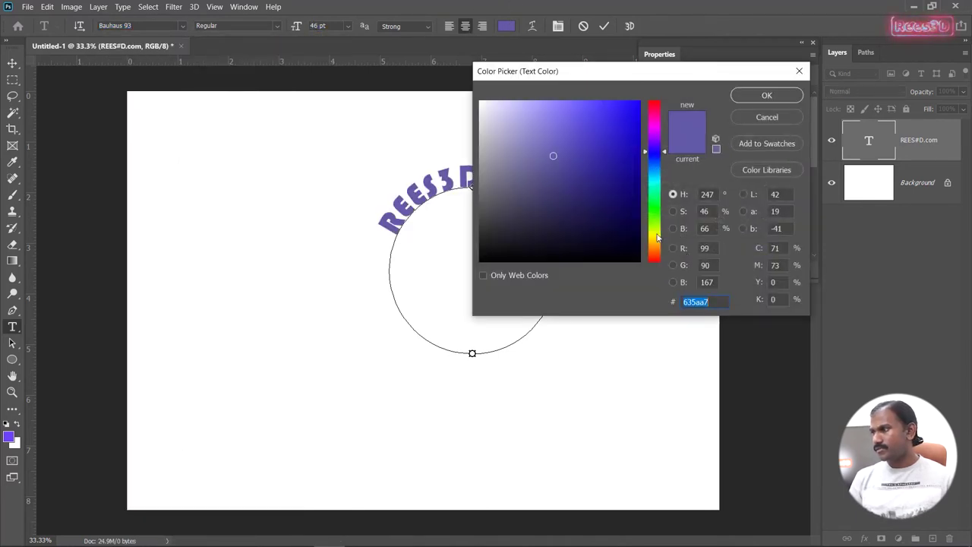
{"action": "left_click_drag", "start_coordinate": [658, 198], "coordinate": [658, 261]}
{"action": "left_click_drag", "start_coordinate": [604, 205], "coordinate": [615, 151]}
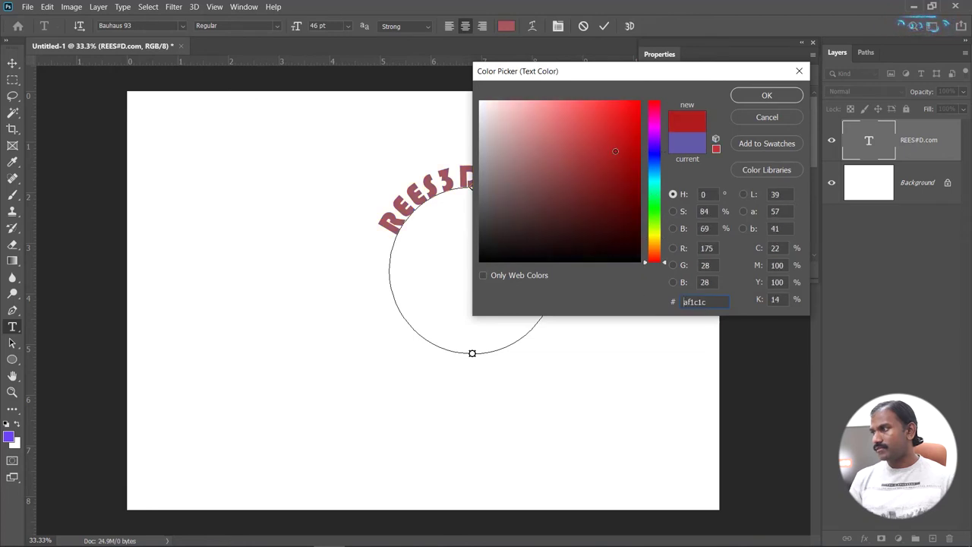
{"action": "left_click", "coordinate": [767, 95]}
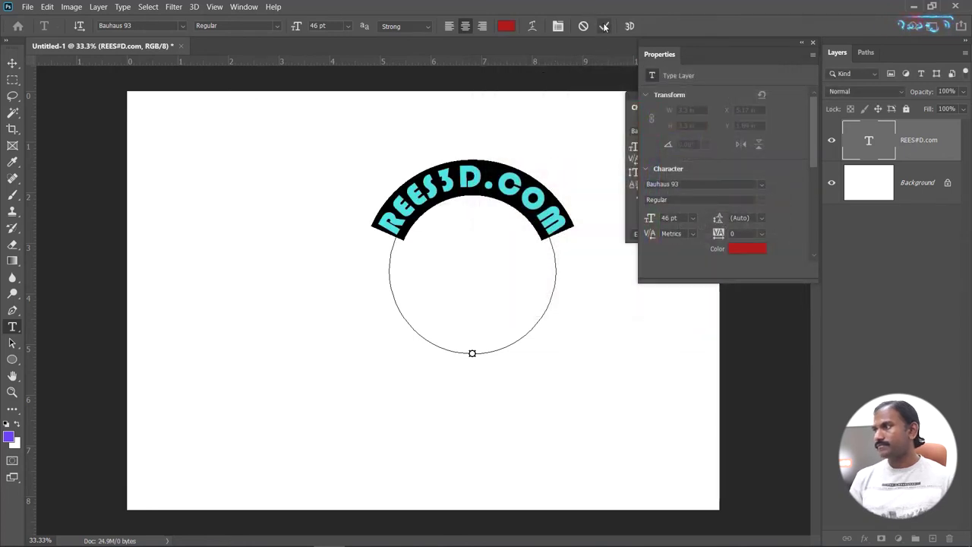
{"action": "left_click", "coordinate": [603, 26]}
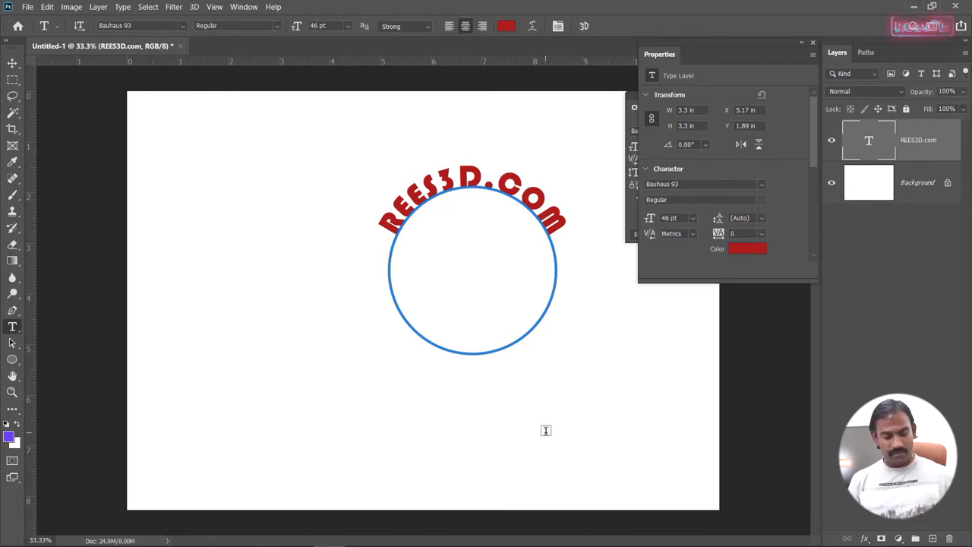
Duplicate the REES3D.com layer over the original and slide the copy's text along the circle
{"action": "key", "text": "ctrl+v"}
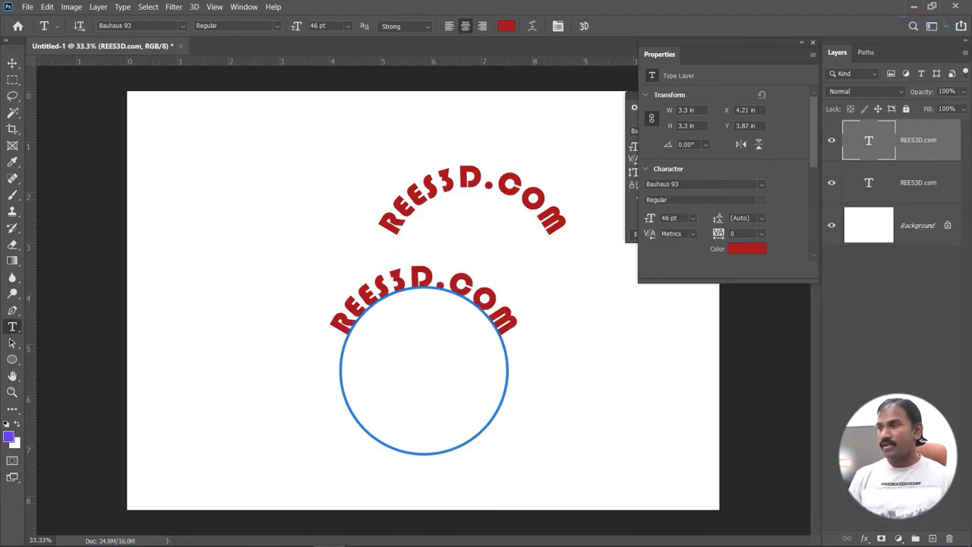
{"action": "left_click", "coordinate": [12, 63]}
{"action": "left_click_drag", "start_coordinate": [490, 312], "coordinate": [550, 187]}
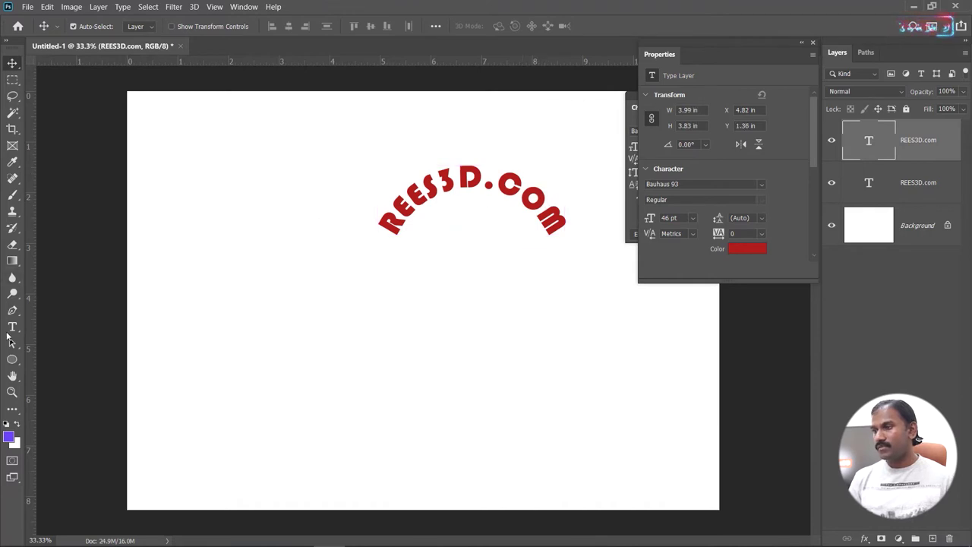
{"action": "left_click", "coordinate": [13, 327]}
{"action": "left_click", "coordinate": [498, 196]}
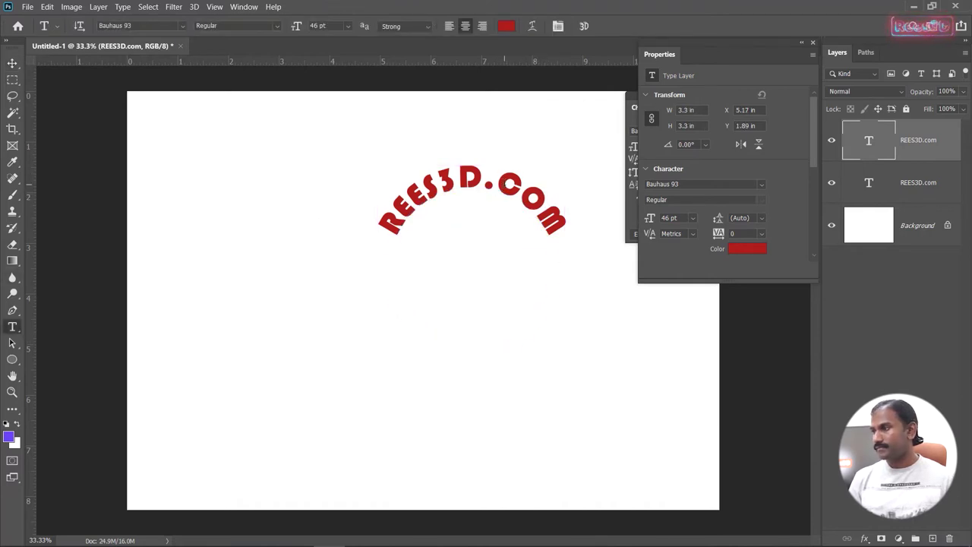
{"action": "double_click", "coordinate": [503, 185]}
{"action": "key", "text": "ctrl+a"}
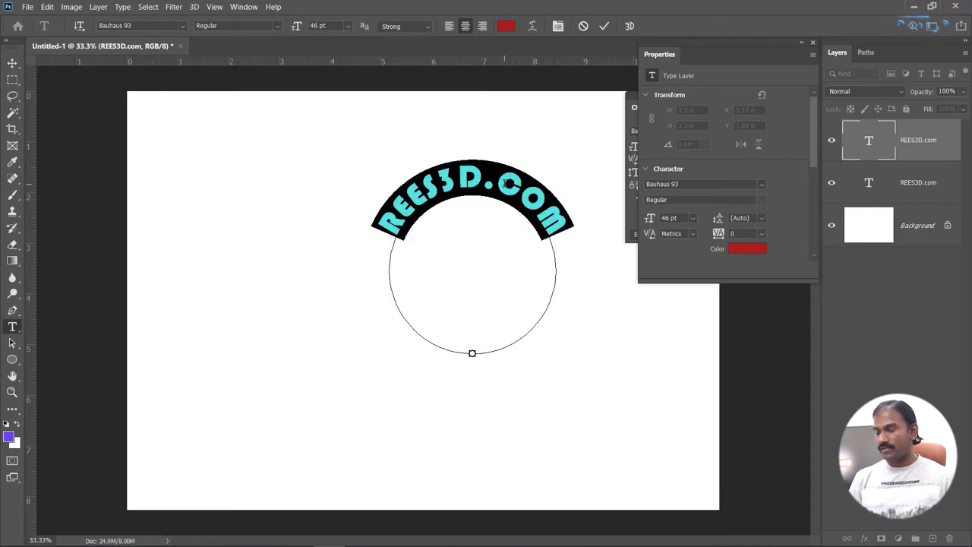
{"action": "mouse_move", "coordinate": [506, 183]}
{"action": "left_mouse_down"}
{"action": "mouse_move", "coordinate": [549, 215]}
{"action": "mouse_move", "coordinate": [472, 175]}
{"action": "mouse_move", "coordinate": [507, 184]}
{"action": "left_mouse_up"}
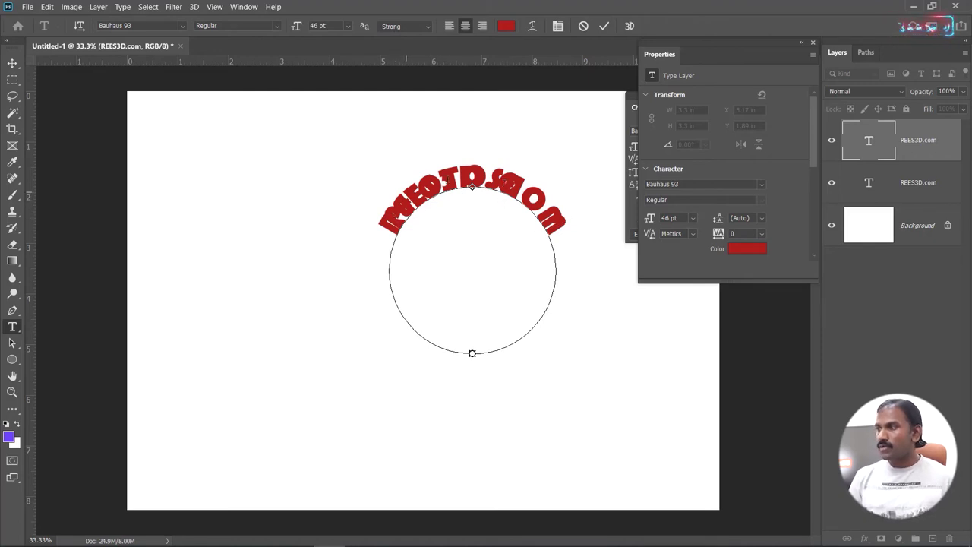
Drag PHOTOSHOP round to the circle's bottom and flip it to read upright inside
{"action": "left_click", "coordinate": [12, 342]}
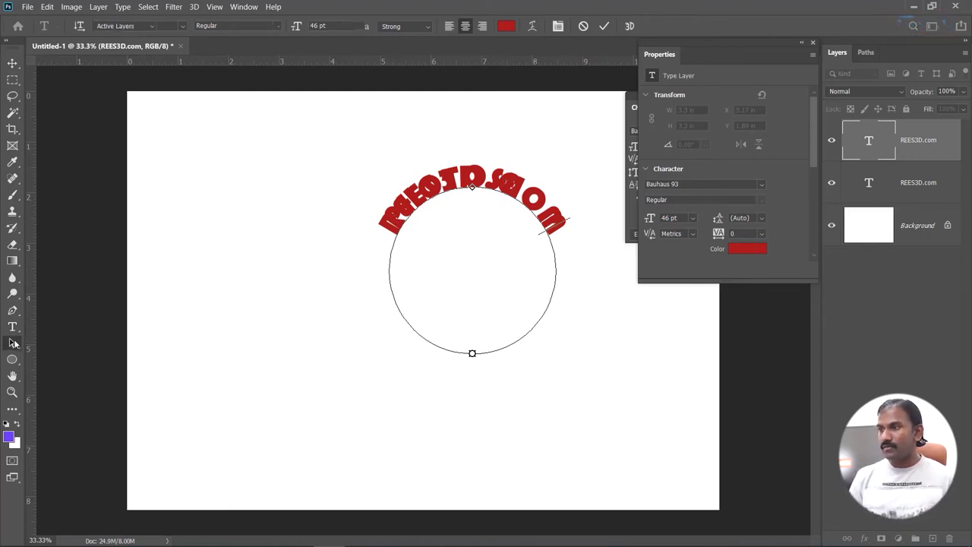
{"action": "left_click_drag", "start_coordinate": [420, 201], "coordinate": [389, 270]}
{"action": "left_click_drag", "start_coordinate": [568, 273], "coordinate": [471, 356]}
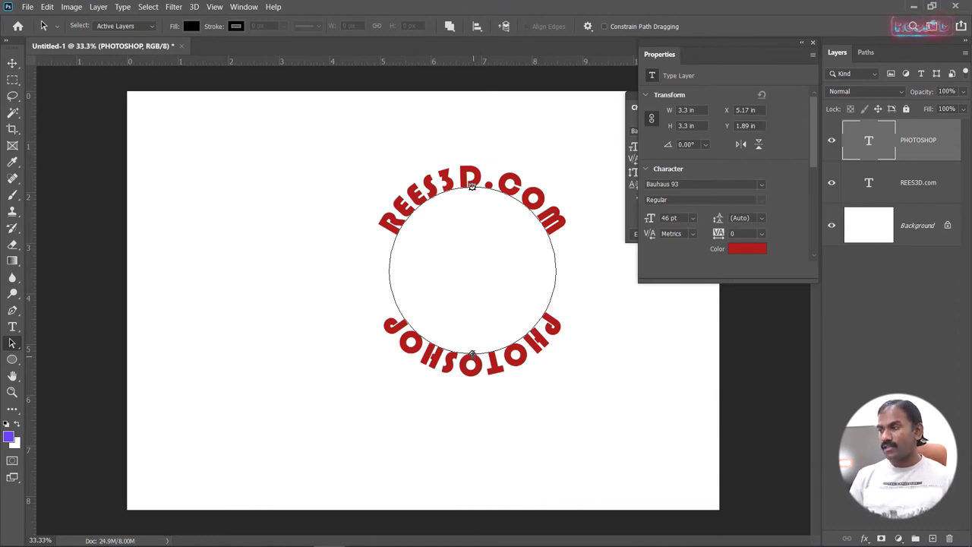
{"action": "left_click_drag", "start_coordinate": [473, 349], "coordinate": [472, 346]}
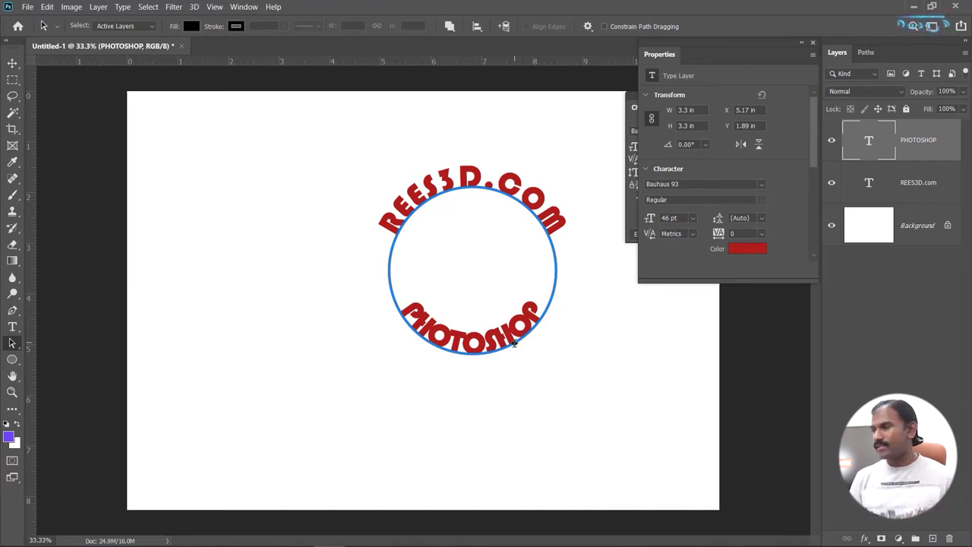
Give PHOTOSHOP a -33 pt baseline shift in the Character panel and commit it
{"action": "left_click", "coordinate": [12, 326]}
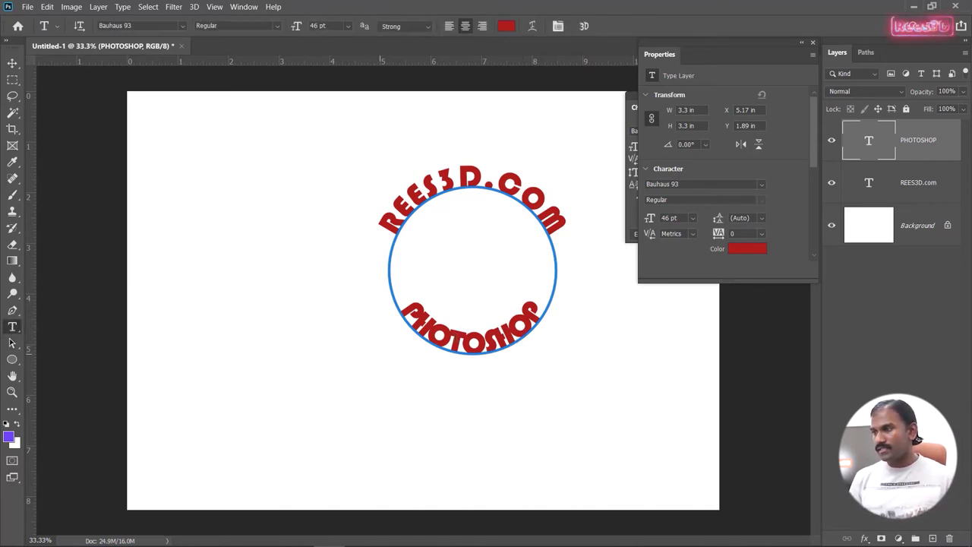
{"action": "double_click", "coordinate": [469, 324]}
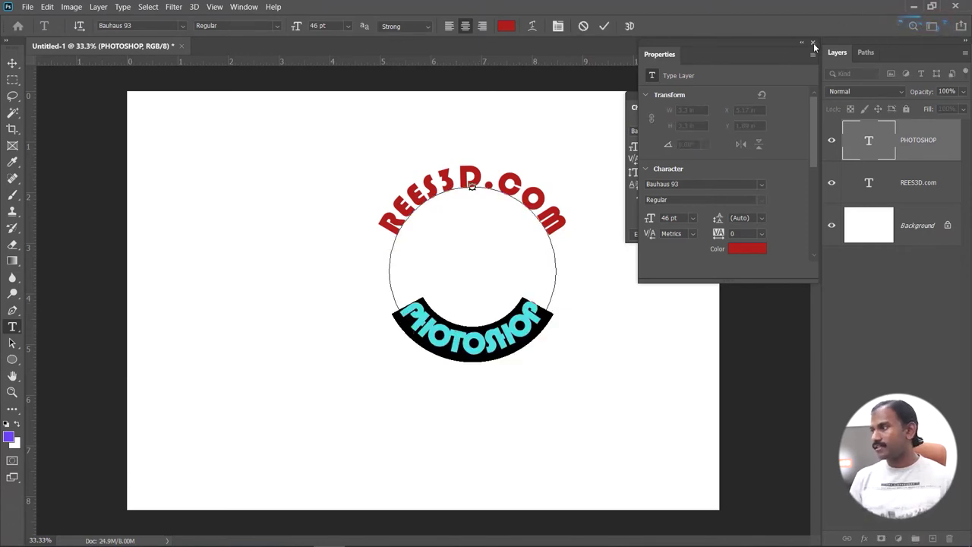
{"action": "left_click", "coordinate": [812, 41]}
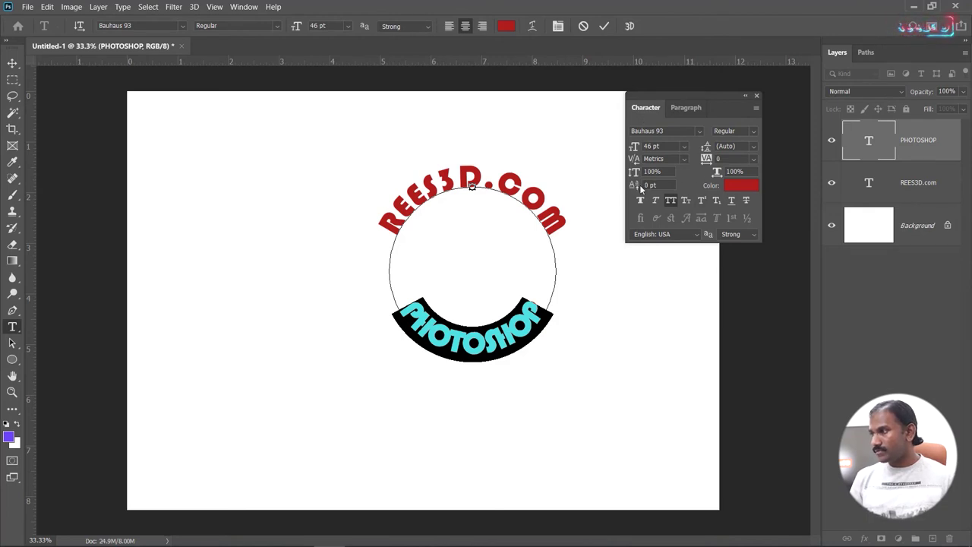
{"action": "mouse_move", "coordinate": [634, 188]}
{"action": "left_mouse_down"}
{"action": "mouse_move", "coordinate": [613, 182]}
{"action": "mouse_move", "coordinate": [616, 193]}
{"action": "left_mouse_up"}
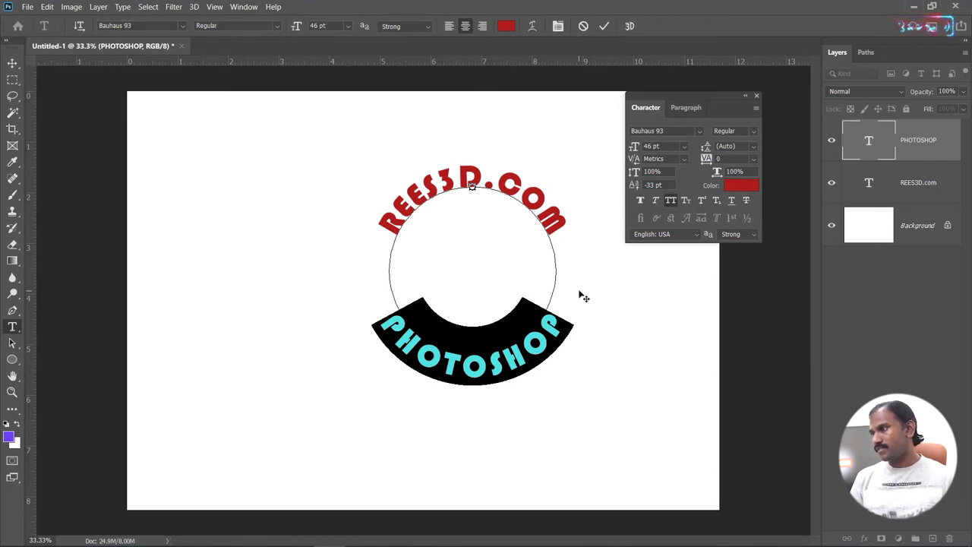
{"action": "left_click", "coordinate": [14, 62]}
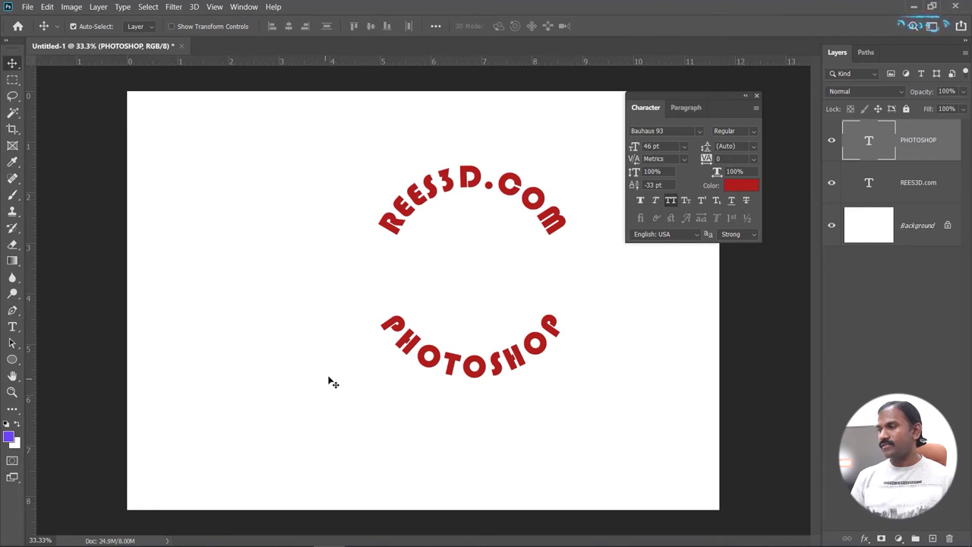
Add asterisk stars on both sides of PHOTOSHOP, re-centre it along the circle, and commit
{"action": "key", "text": "t"}
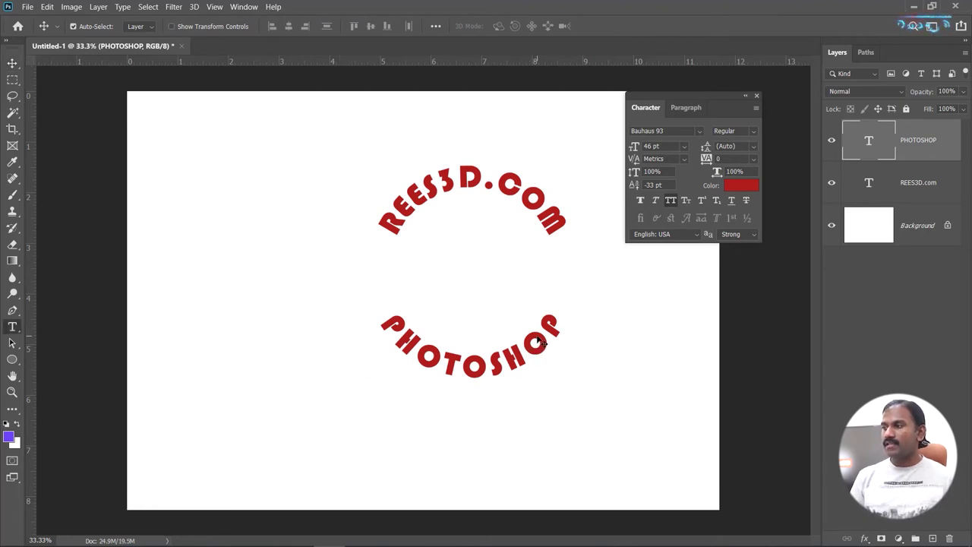
{"action": "double_click", "coordinate": [538, 343]}
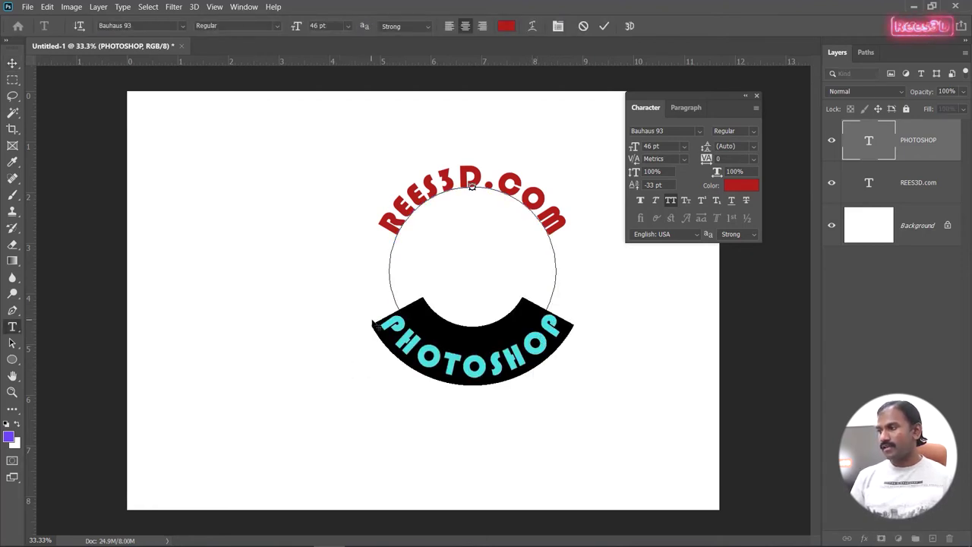
{"action": "left_click", "coordinate": [384, 324]}
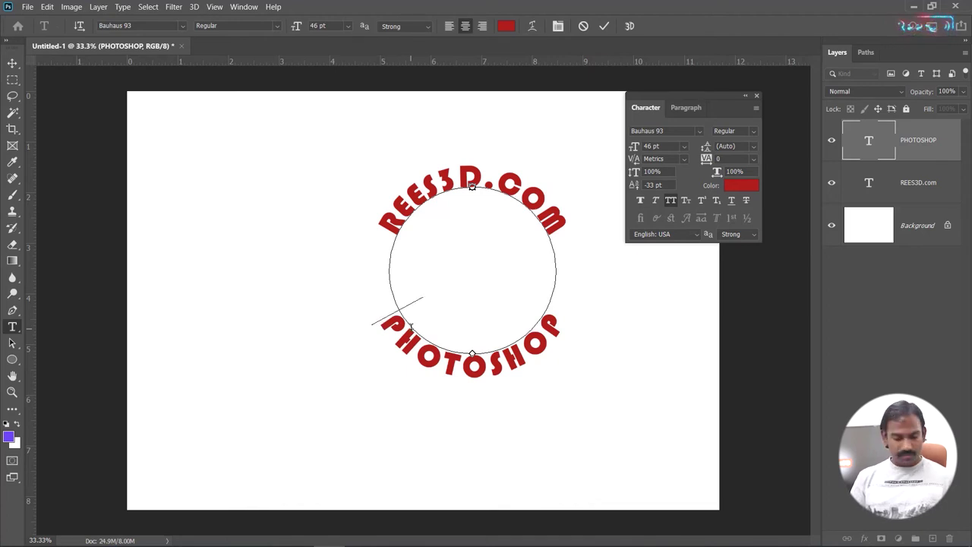
{"action": "type", "text": "*"}
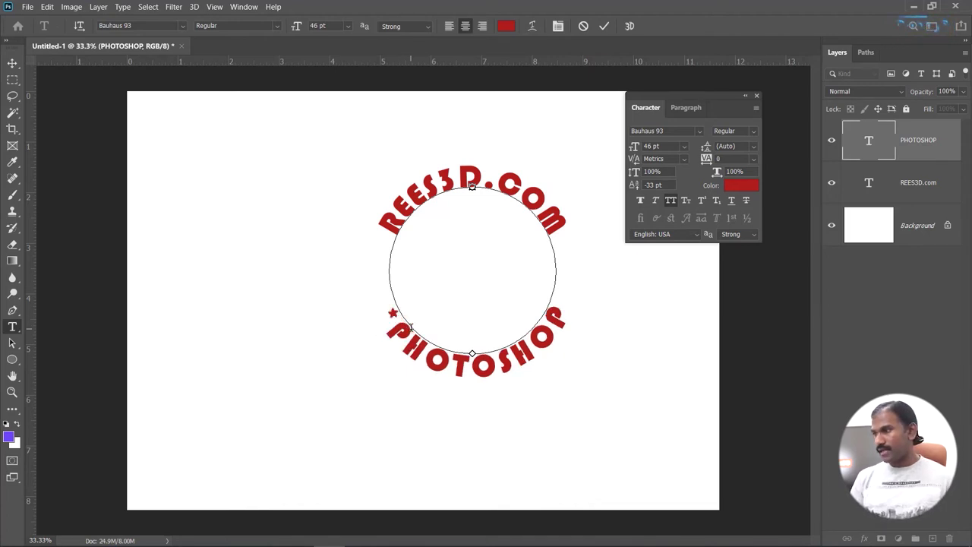
{"action": "type", "text": "*"}
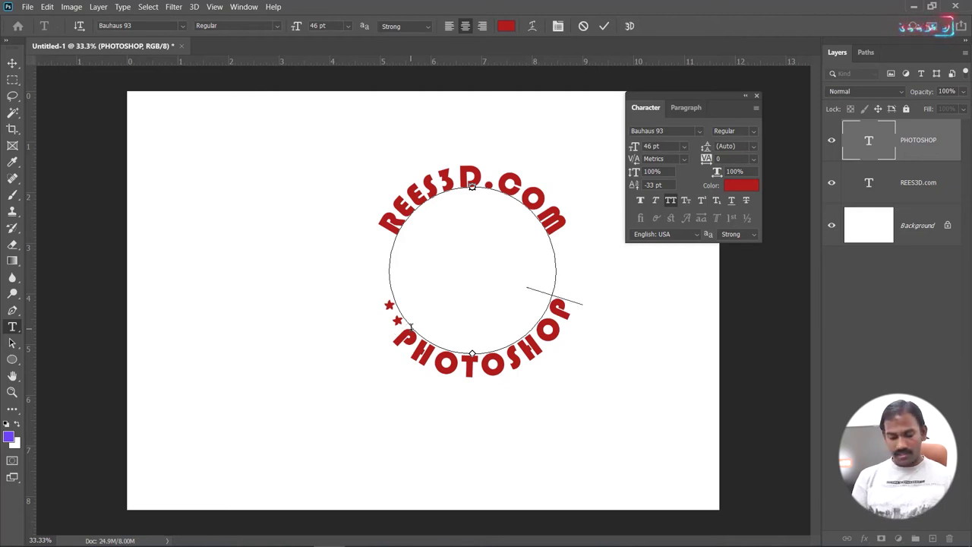
{"action": "type", "text": "**"}
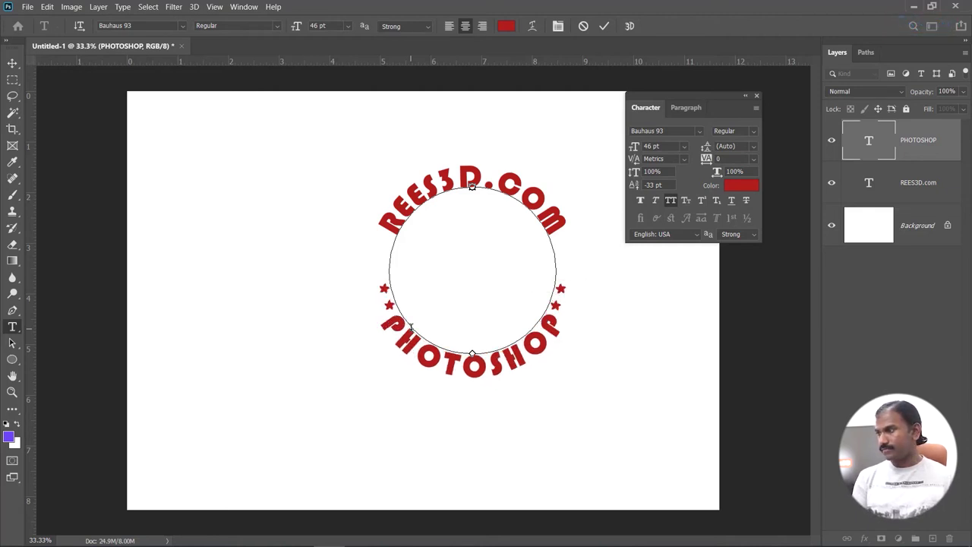
{"action": "left_click_drag", "start_coordinate": [556, 280], "coordinate": [552, 303]}
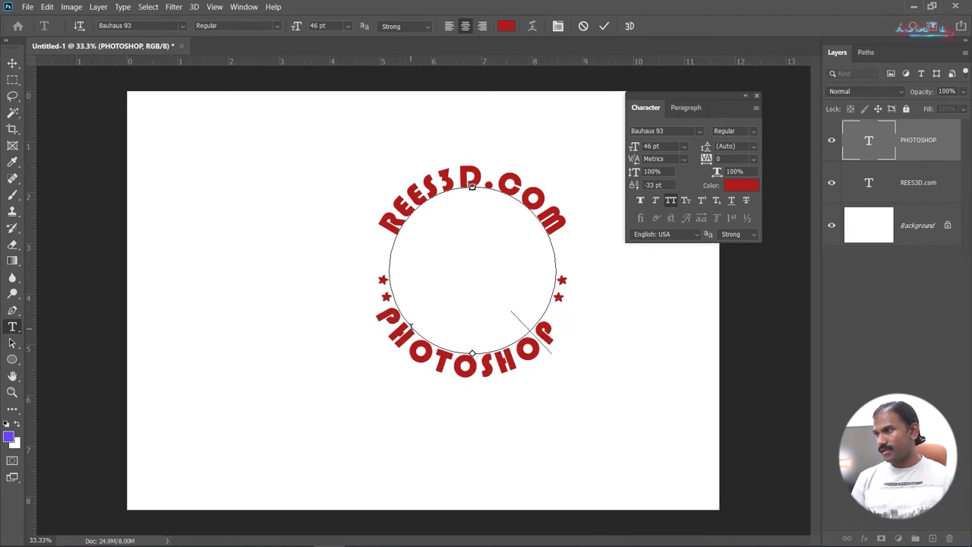
{"action": "left_click_drag", "start_coordinate": [411, 325], "coordinate": [411, 325]}
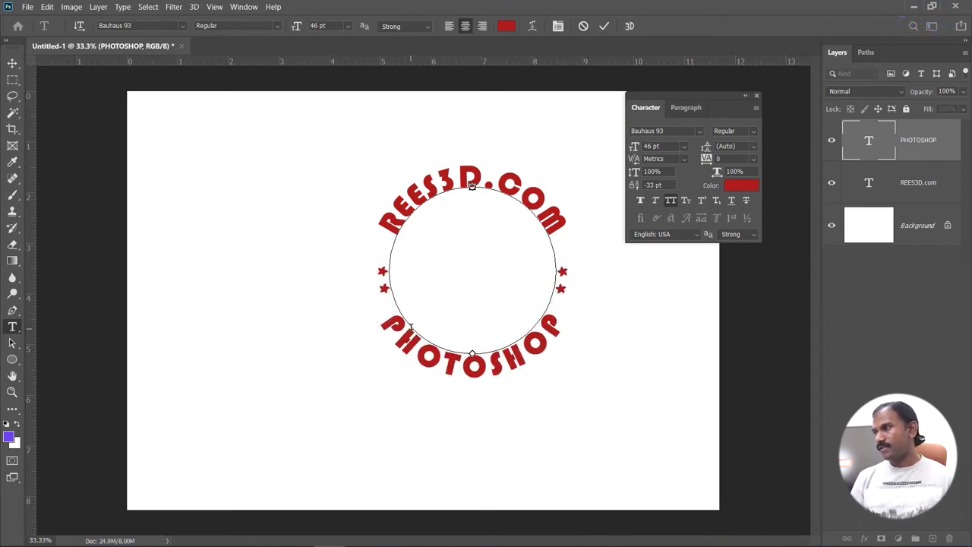
{"action": "left_click", "coordinate": [603, 26]}
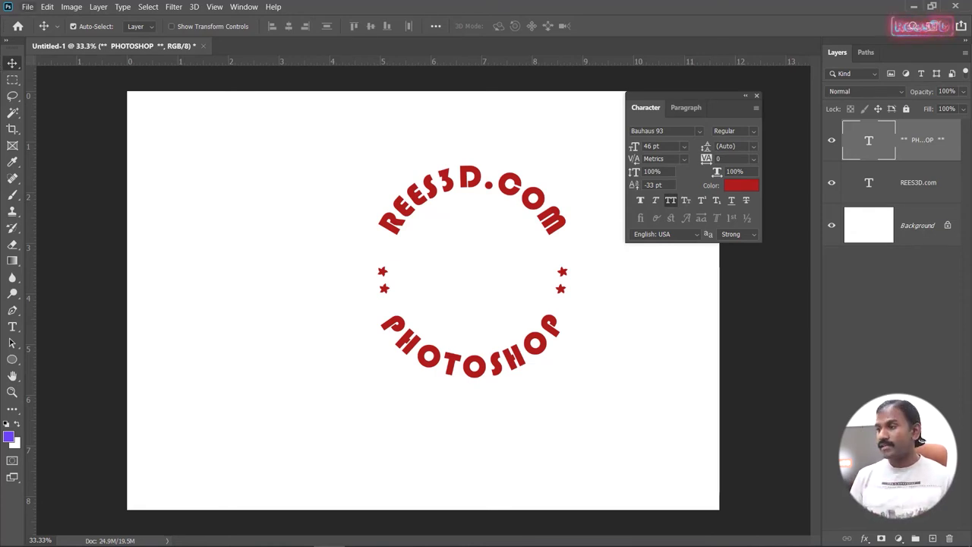
Set the Polygon tool to 6 sides in Path mode and also select the REES3D.com layer
{"action": "left_click", "coordinate": [12, 359]}
{"action": "right_click", "coordinate": [10, 359]}
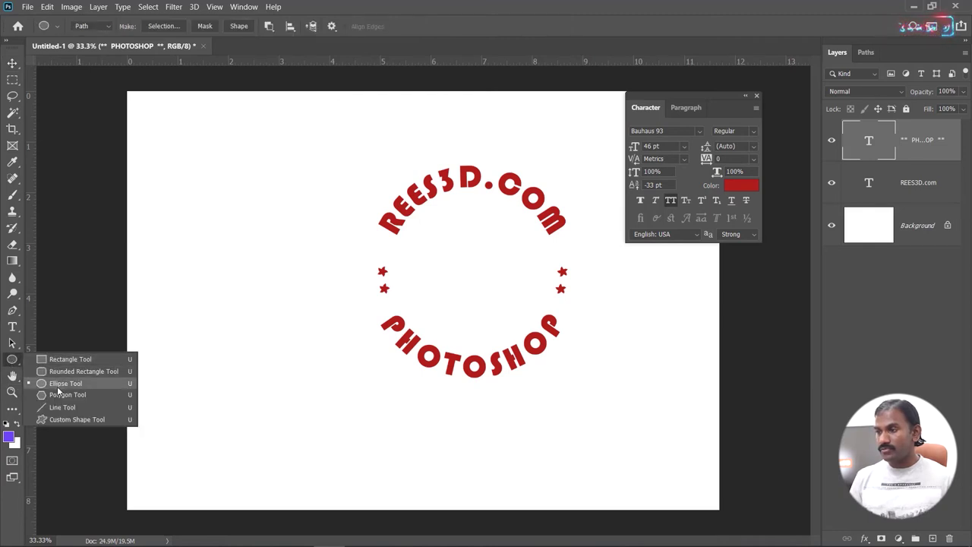
{"action": "left_click", "coordinate": [61, 394]}
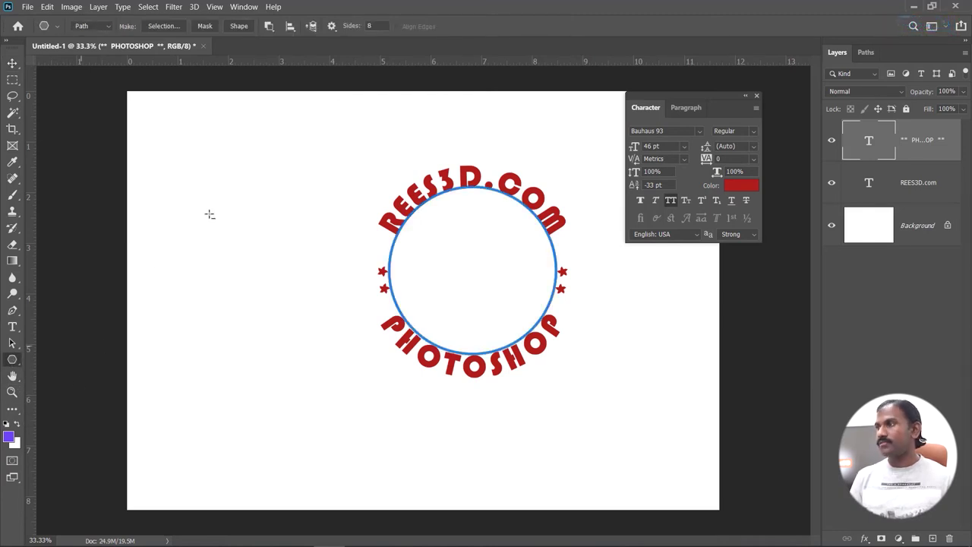
{"action": "left_click", "coordinate": [381, 26]}
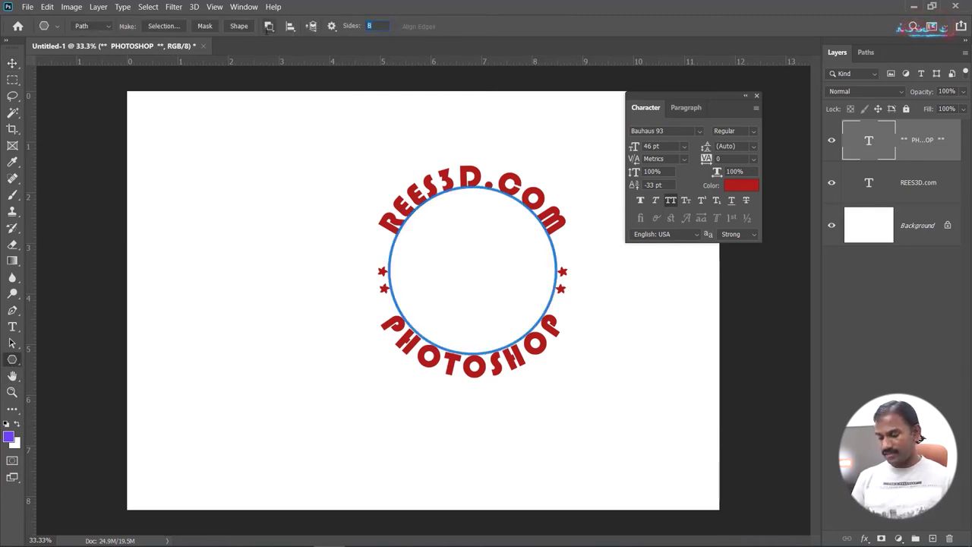
{"action": "type", "text": "6"}
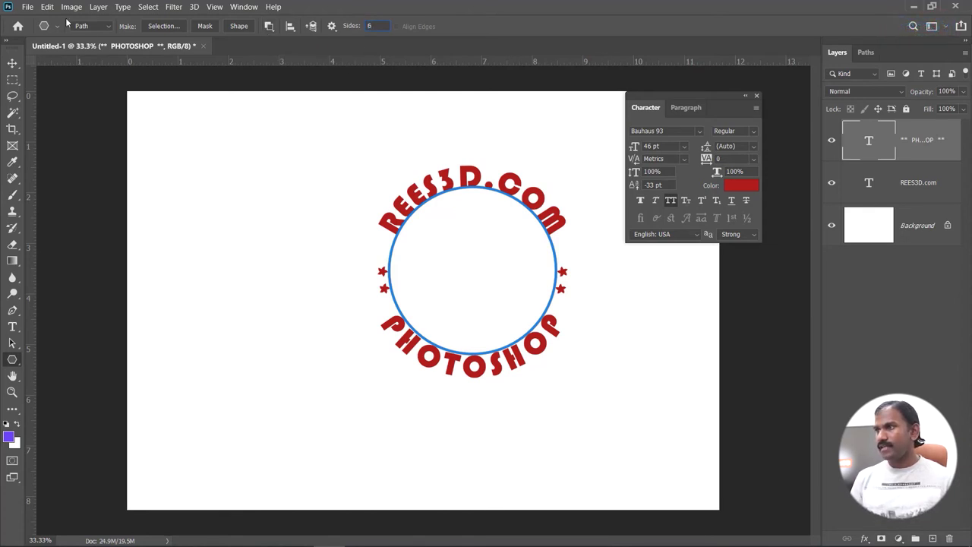
{"action": "left_click", "coordinate": [90, 26]}
{"action": "left_click", "coordinate": [92, 30]}
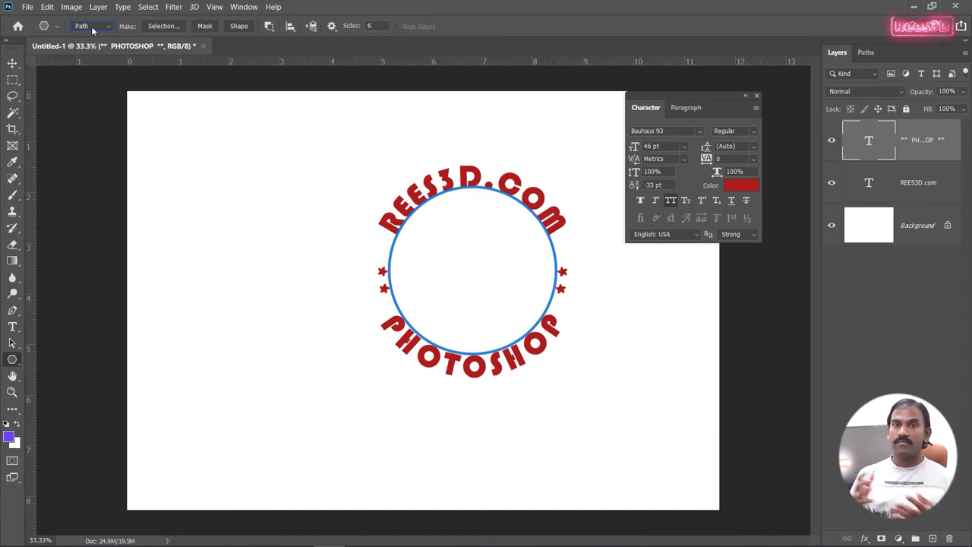
{"action": "left_click", "coordinate": [918, 182], "text": "shift"}
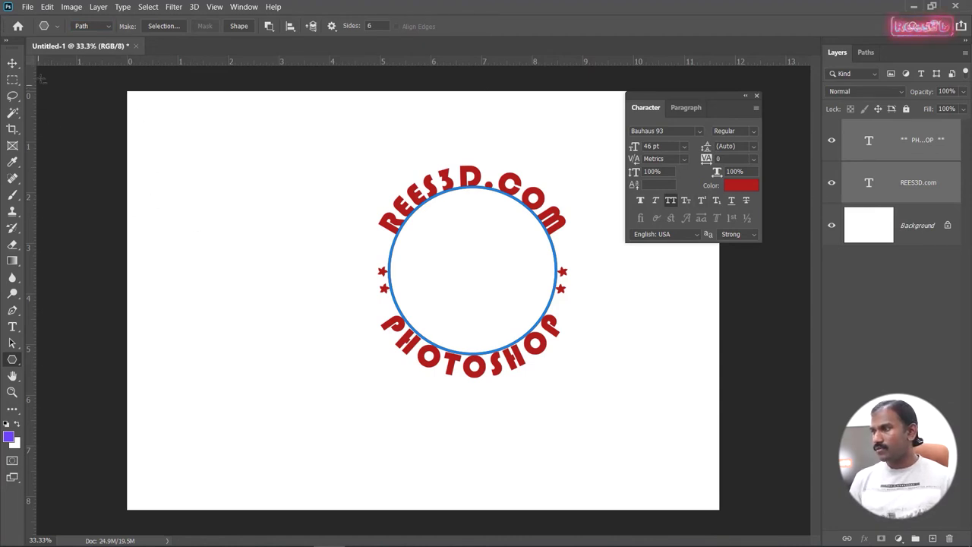
Move both circle text layers up-right, then draw a large hexagon path on a new Layer 1
{"action": "key", "text": "v"}
{"action": "left_click_drag", "start_coordinate": [382, 271], "coordinate": [513, 215]}
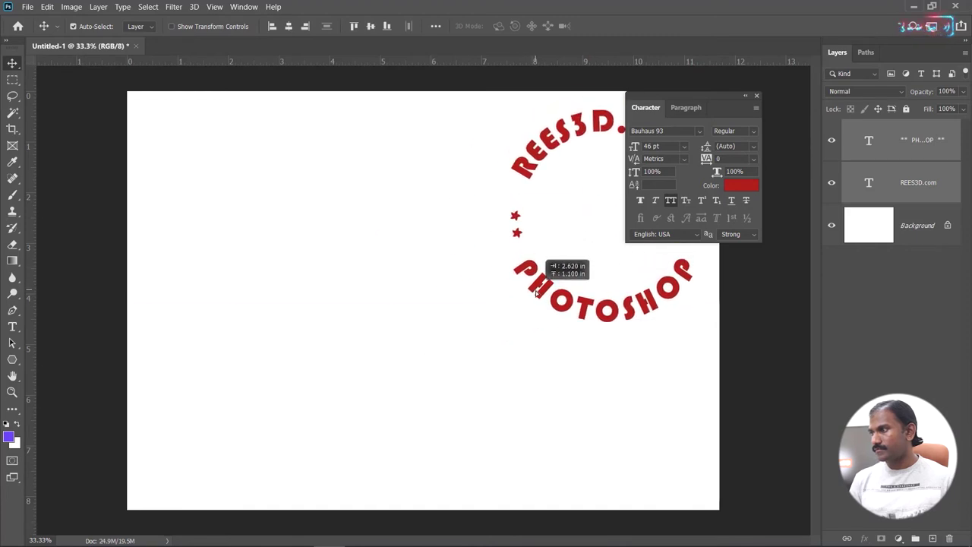
{"action": "left_click", "coordinate": [13, 360]}
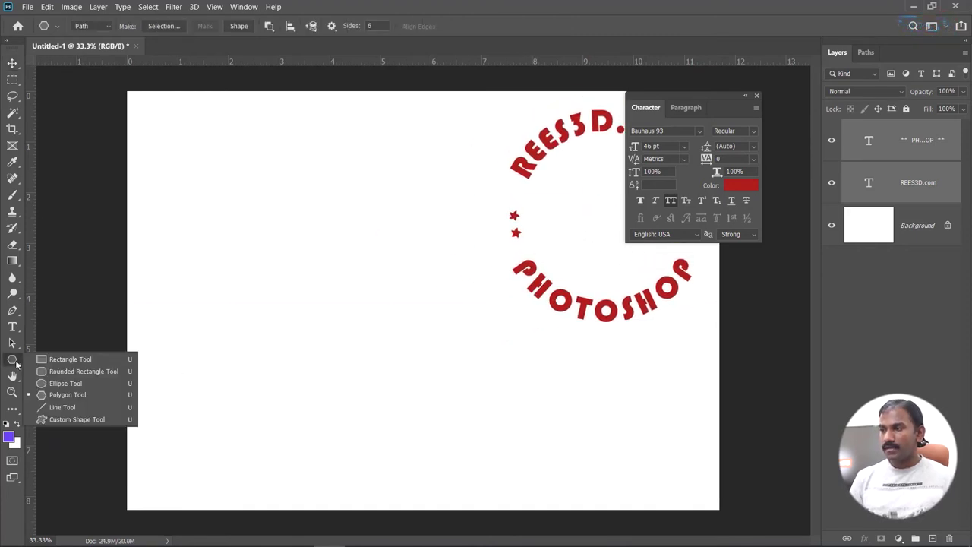
{"action": "left_click", "coordinate": [68, 395]}
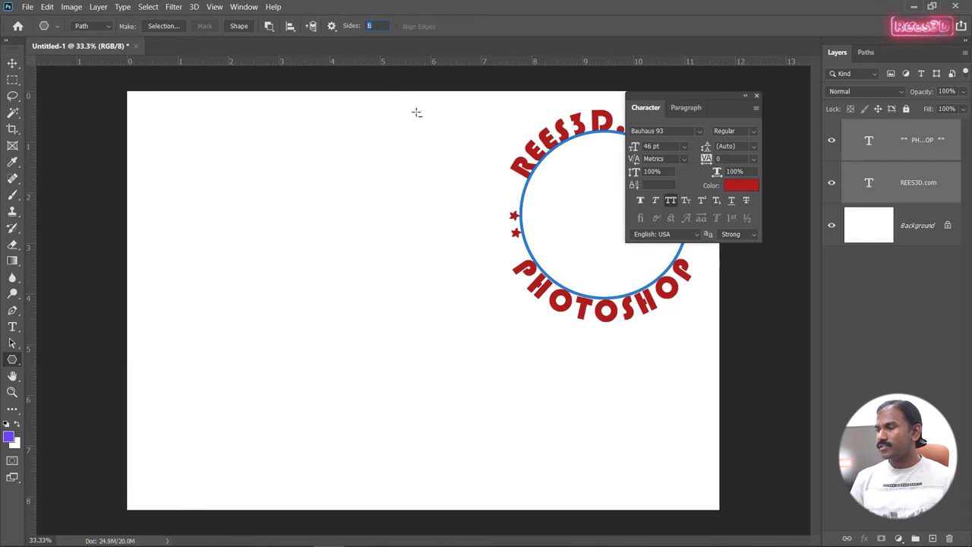
{"action": "left_click", "coordinate": [932, 539]}
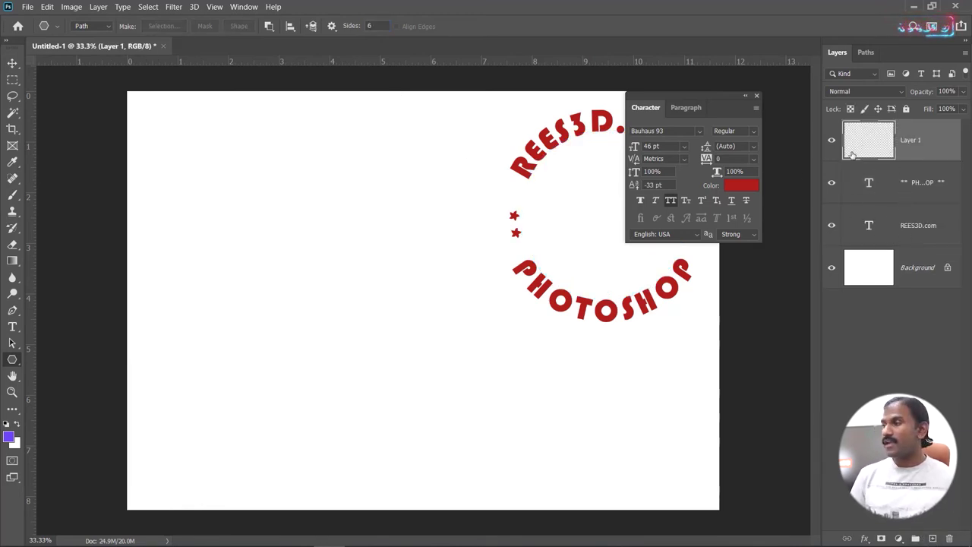
{"action": "left_click_drag", "start_coordinate": [306, 359], "coordinate": [466, 304]}
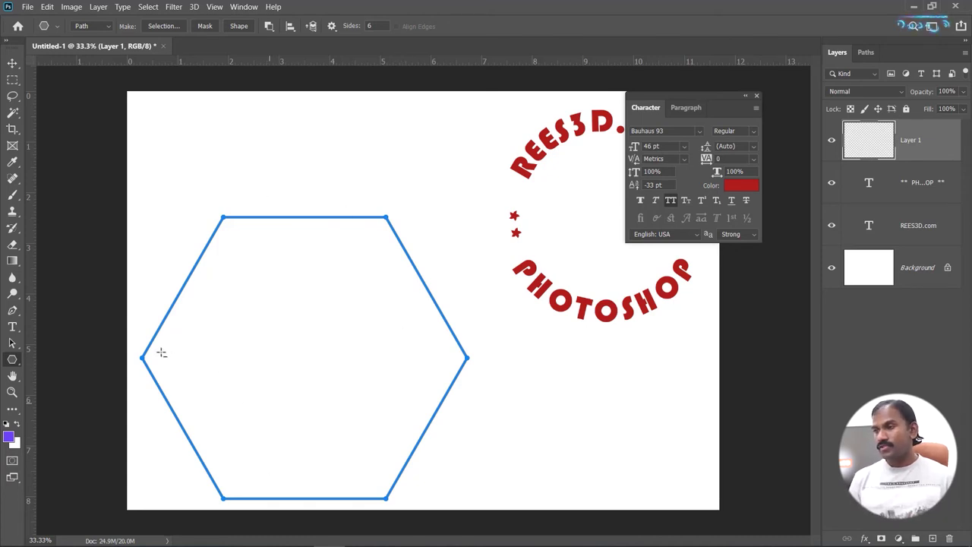
{"action": "left_click", "coordinate": [12, 327]}
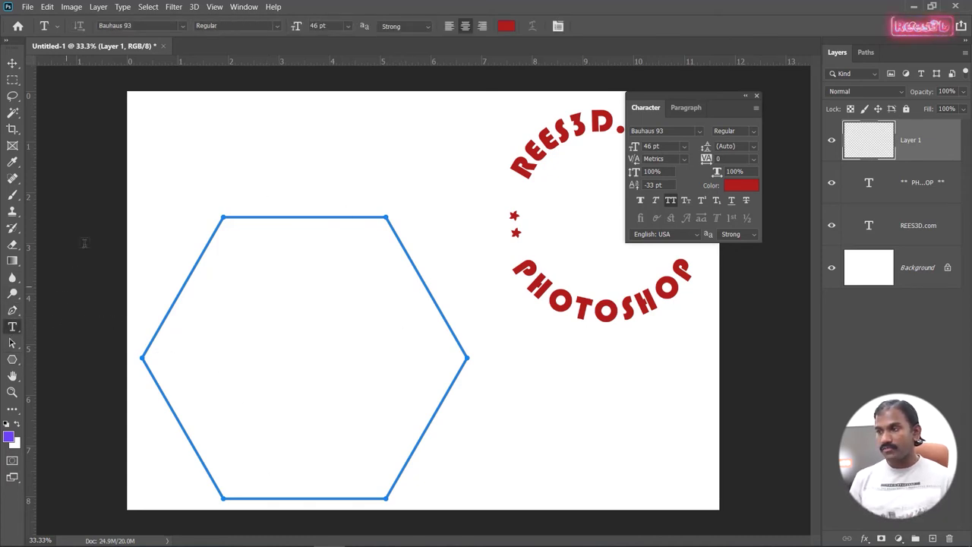
Fill the hexagon with Lorem ipsum text in 9 pt Book Antiqua with All Caps off
{"action": "left_click", "coordinate": [247, 245]}
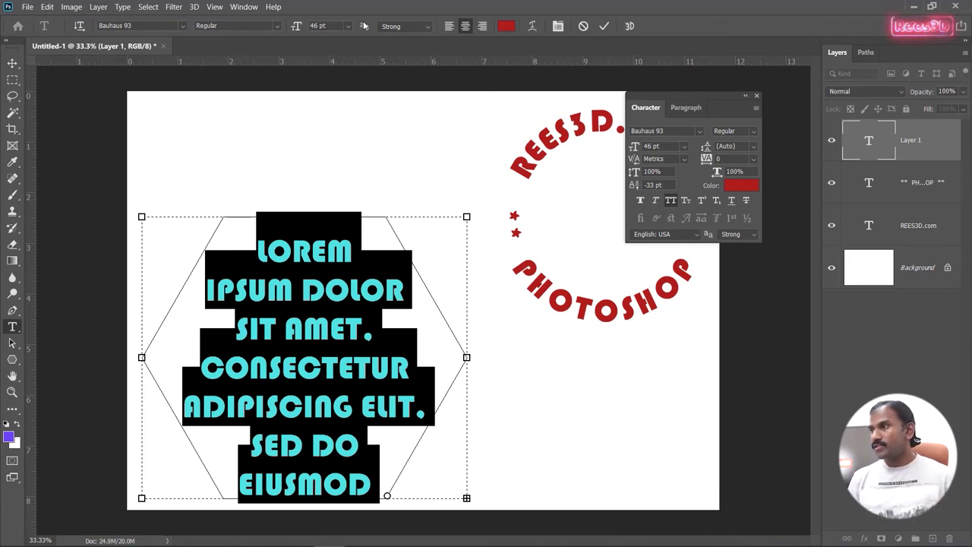
{"action": "left_click_drag", "start_coordinate": [296, 30], "coordinate": [251, 22]}
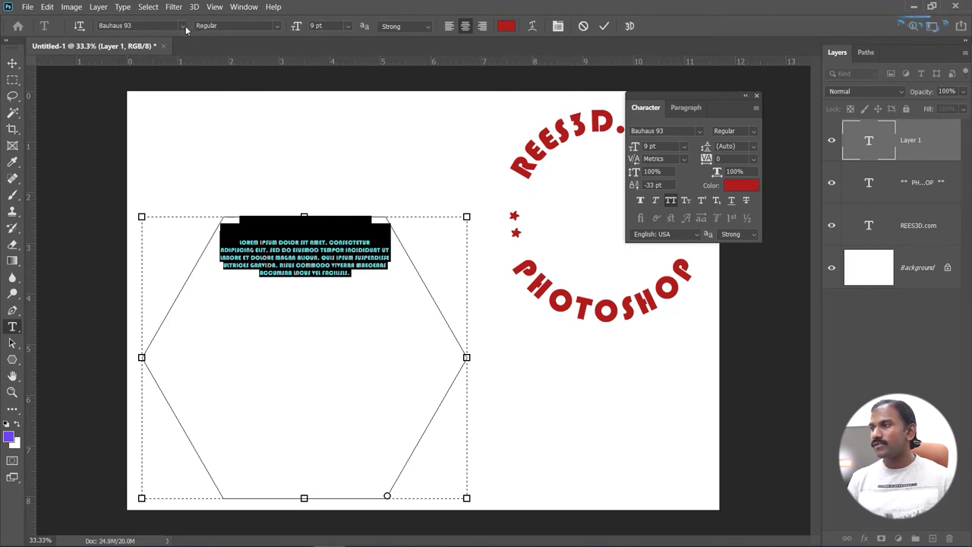
{"action": "left_click", "coordinate": [183, 26]}
{"action": "left_click", "coordinate": [251, 416]}
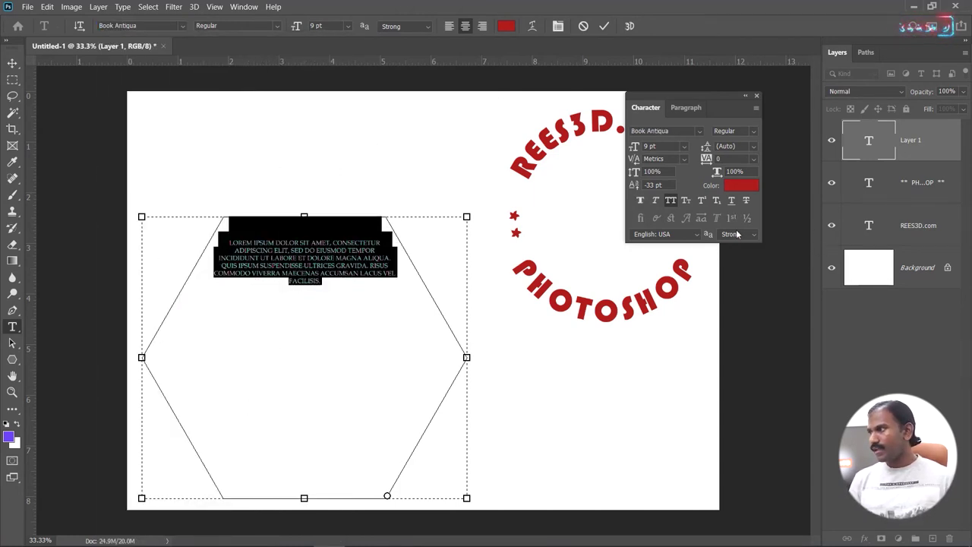
{"action": "left_click", "coordinate": [670, 200]}
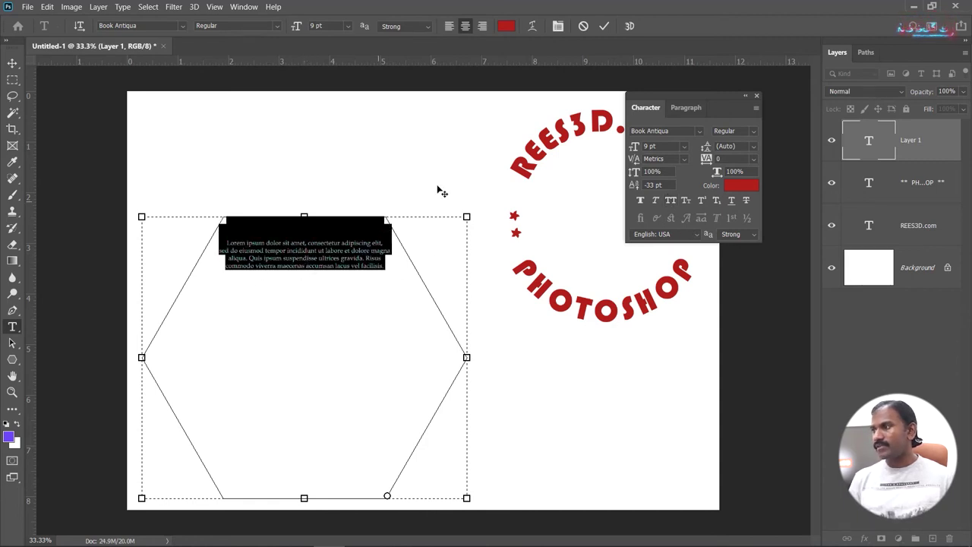
{"action": "left_click", "coordinate": [652, 186]}
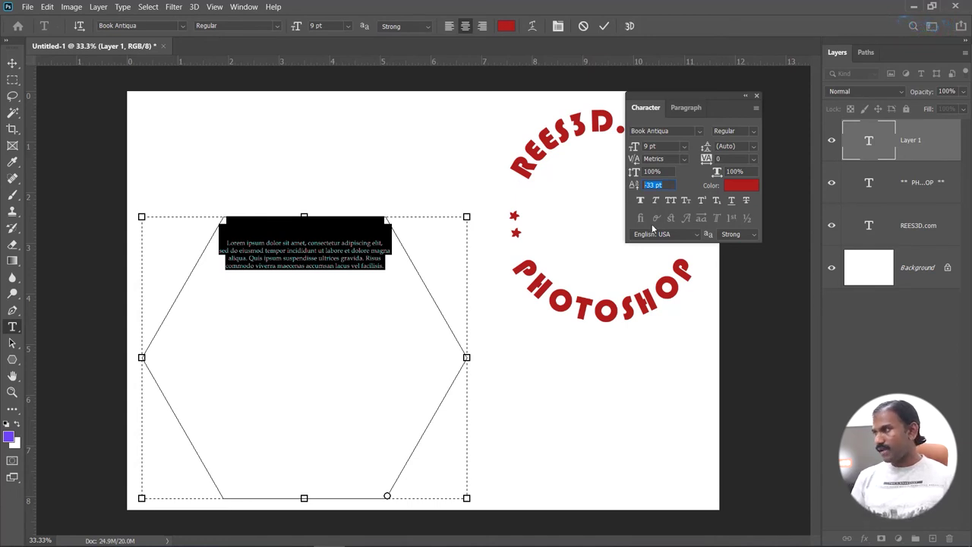
Set baseline shift to 0 pt and add 'Welcome to photoshop tutorials... created by Rees3D.com' after 'facilisis.'
{"action": "type", "text": "0"}
{"action": "key", "text": "Return"}
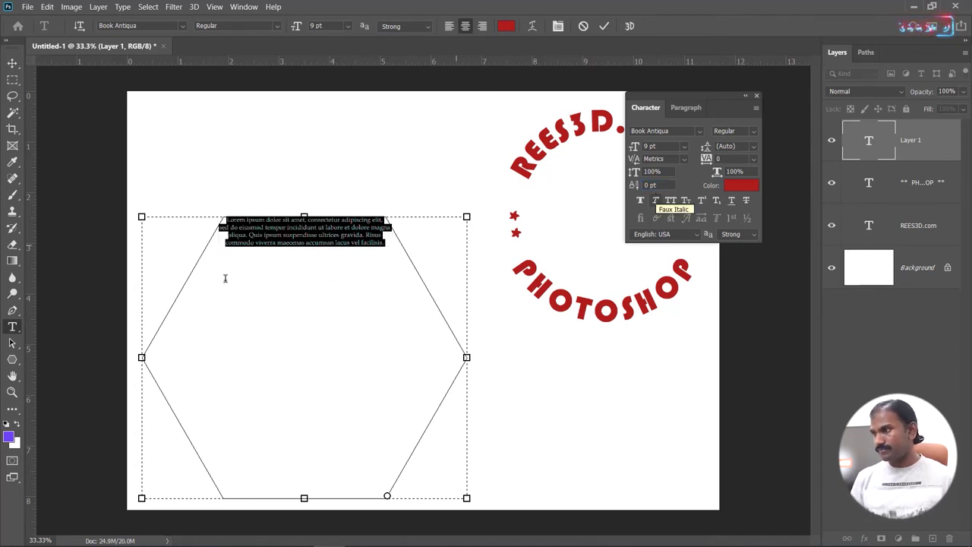
{"action": "left_click", "coordinate": [334, 244]}
{"action": "left_click", "coordinate": [385, 242]}
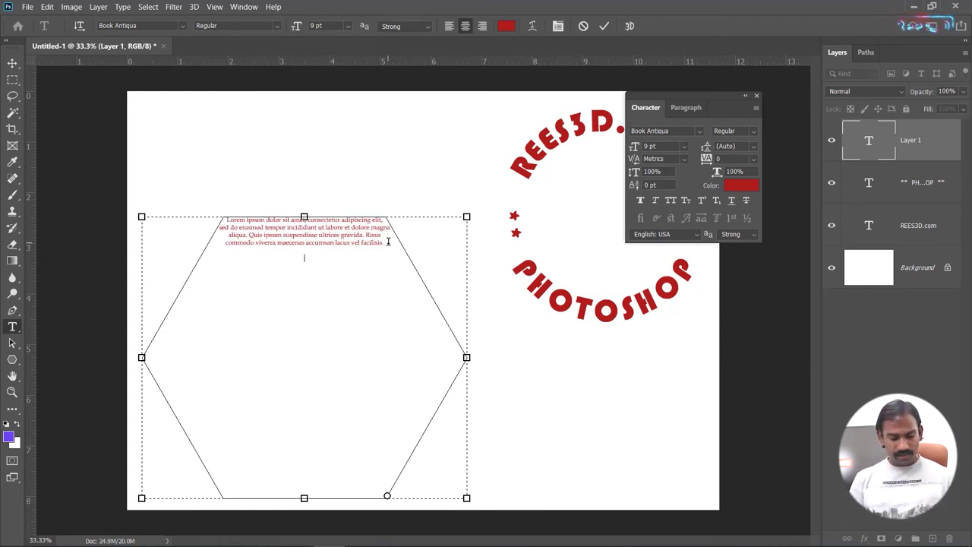
{"action": "type", "text": "WELCO"}
{"action": "key", "text": "BackSpace"}
{"action": "key", "text": "BackSpace"}
{"action": "key", "text": "BackSpace"}
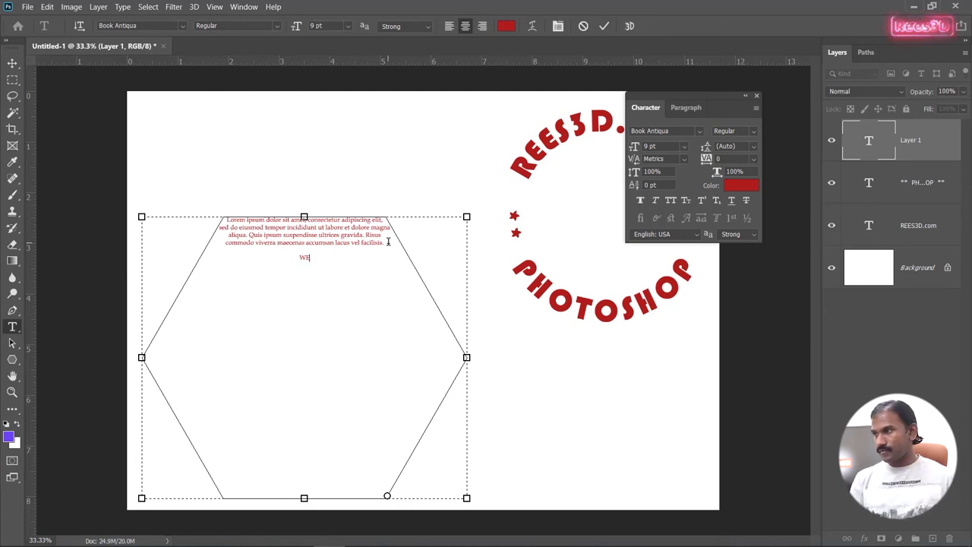
{"action": "key", "text": "BackSpace"}
{"action": "type", "text": "elcome "}
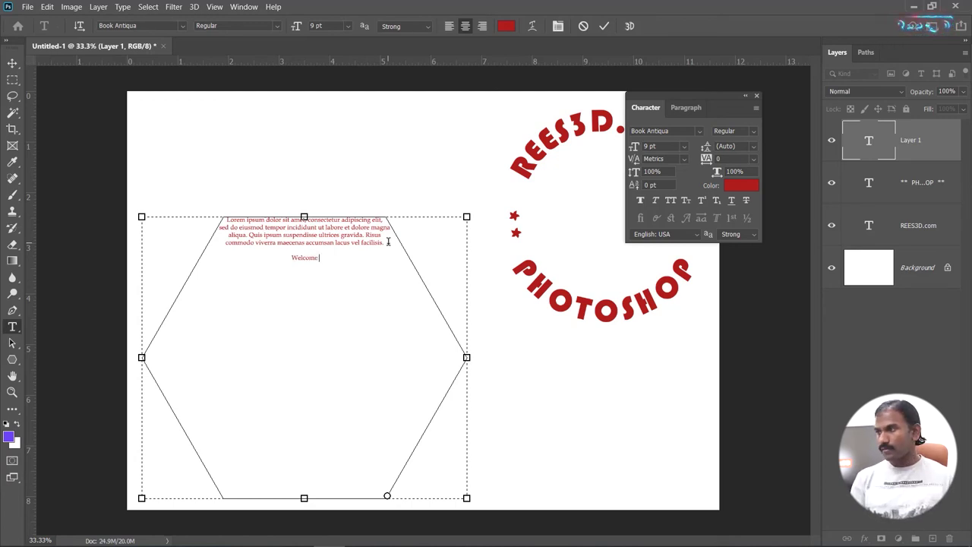
{"action": "type", "text": "to photoshop t"}
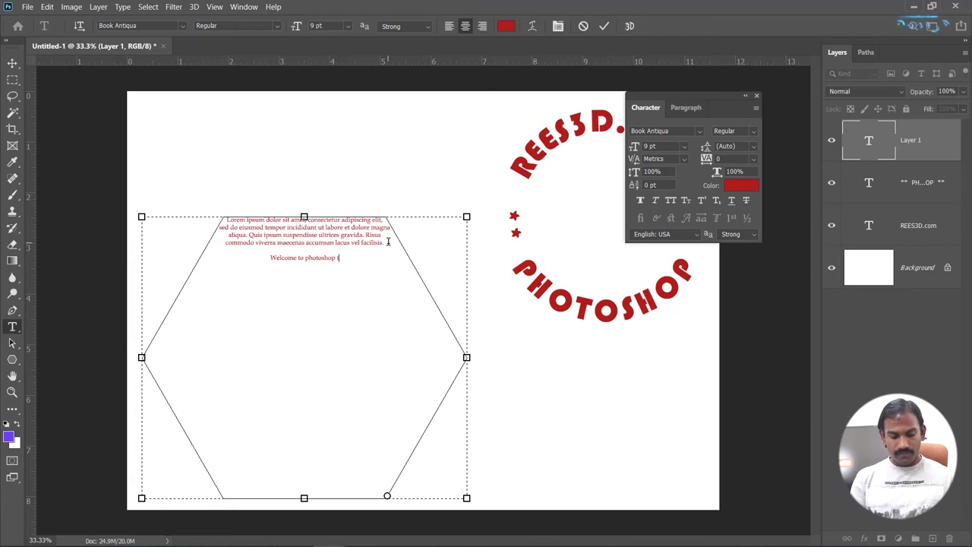
{"action": "type", "text": "utorials... created by Rees3D.com"}
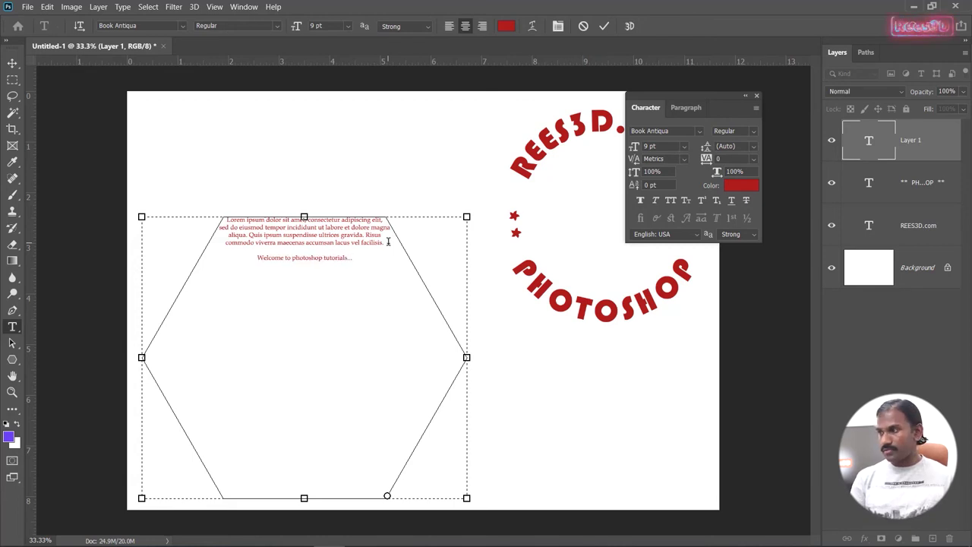
Copy the paragraph and paste it repeatedly until the hexagon is full, then commit
{"action": "key", "text": "ctrl+a"}
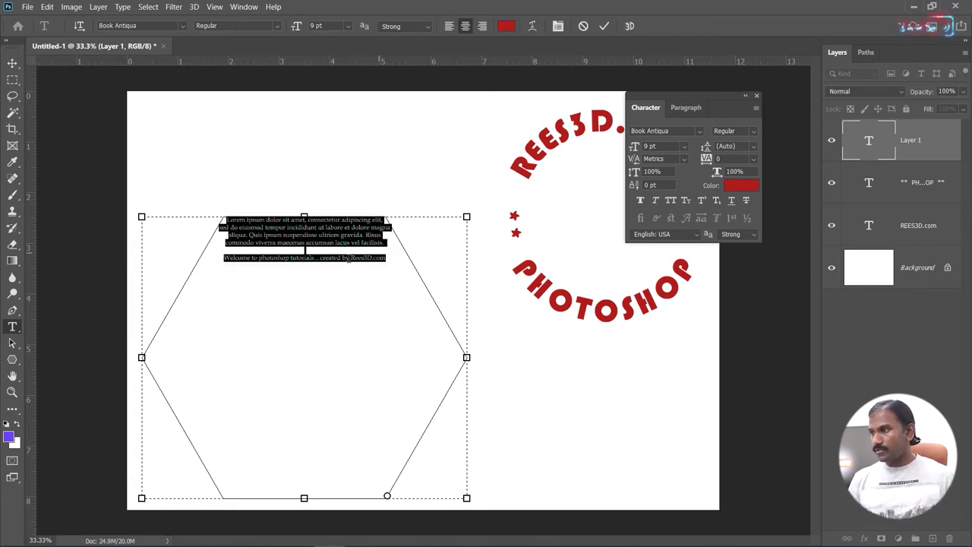
{"action": "left_click", "coordinate": [376, 260]}
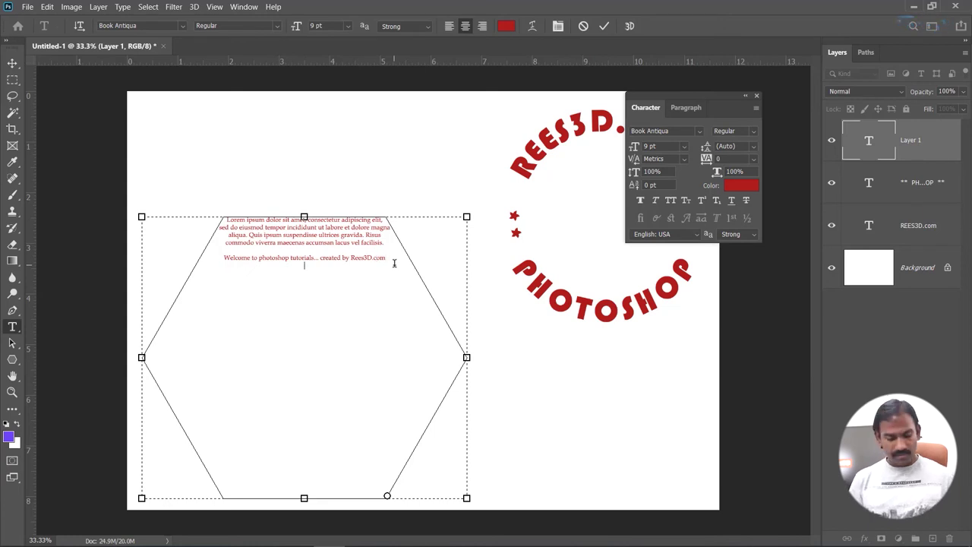
{"action": "key", "text": "shift+Up"}
{"action": "key", "text": "shift+Up"}
{"action": "key", "text": "shift+Up"}
{"action": "key", "text": "shift+Up"}
{"action": "key", "text": "shift+Up"}
{"action": "key", "text": "shift+Up"}
{"action": "key", "text": "shift+Up"}
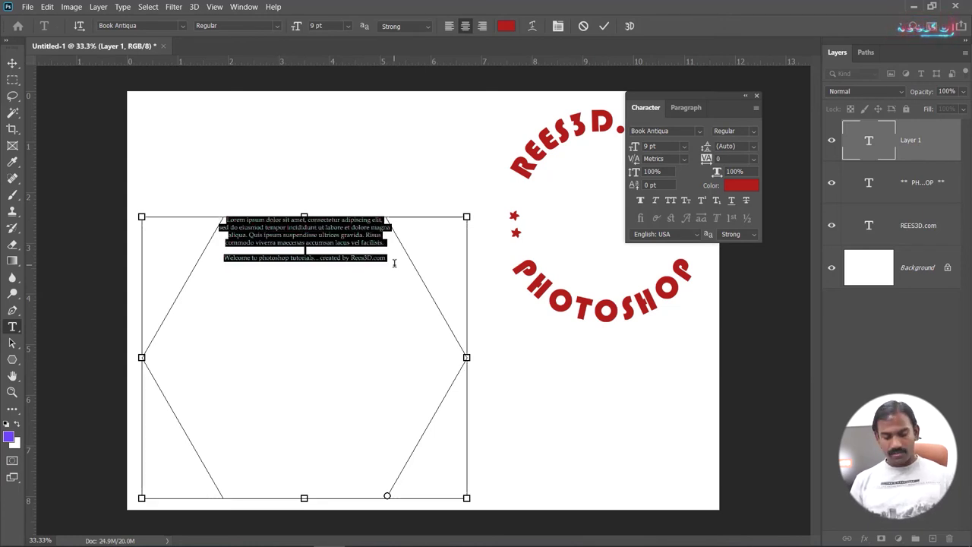
{"action": "key", "text": "Down"}
{"action": "key", "text": "ctrl+v"}
{"action": "key", "text": "ctrl+v"}
{"action": "key", "text": "ctrl+v"}
{"action": "key", "text": "ctrl+v"}
{"action": "key", "text": "ctrl+v"}
{"action": "key", "text": "ctrl+v"}
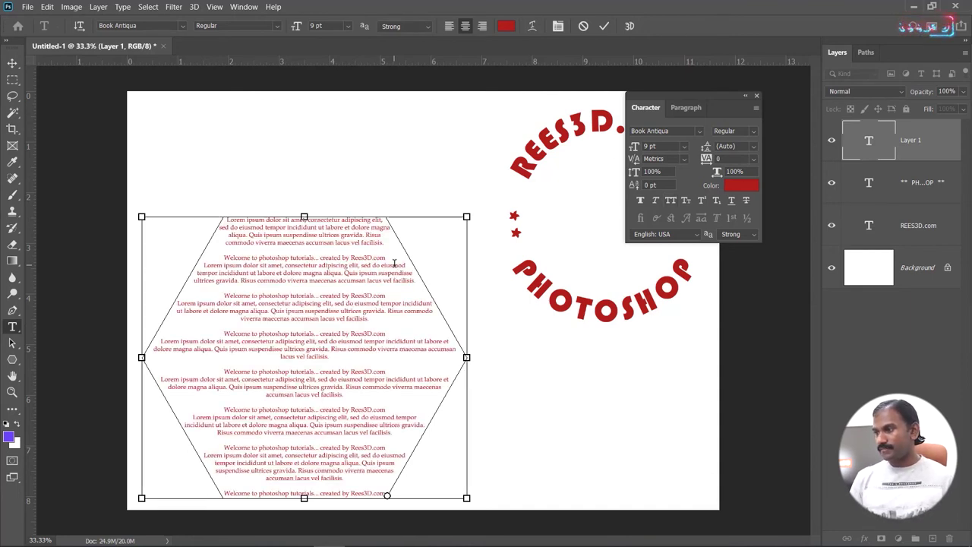
{"action": "key", "text": "ctrl+Return"}
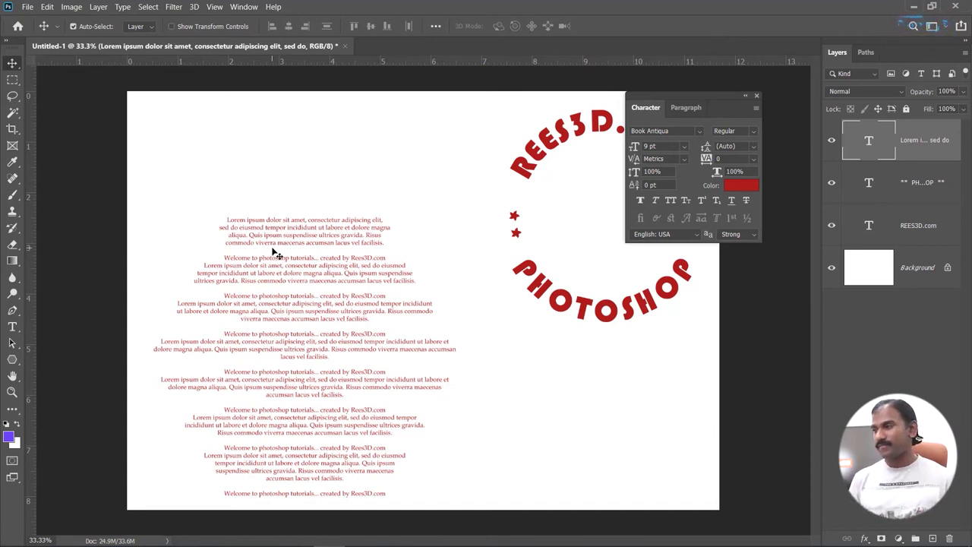
Try Left Align, Right Align and Justify Last Left on the Lorem ipsum, settling on Justify All
{"action": "right_click", "coordinate": [287, 269]}
{"action": "left_click", "coordinate": [288, 272]}
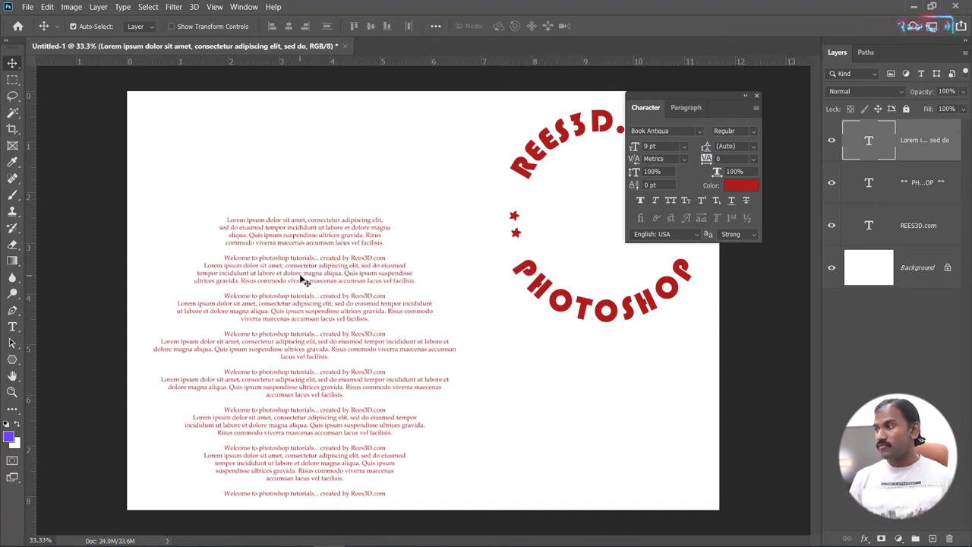
{"action": "left_click", "coordinate": [689, 109]}
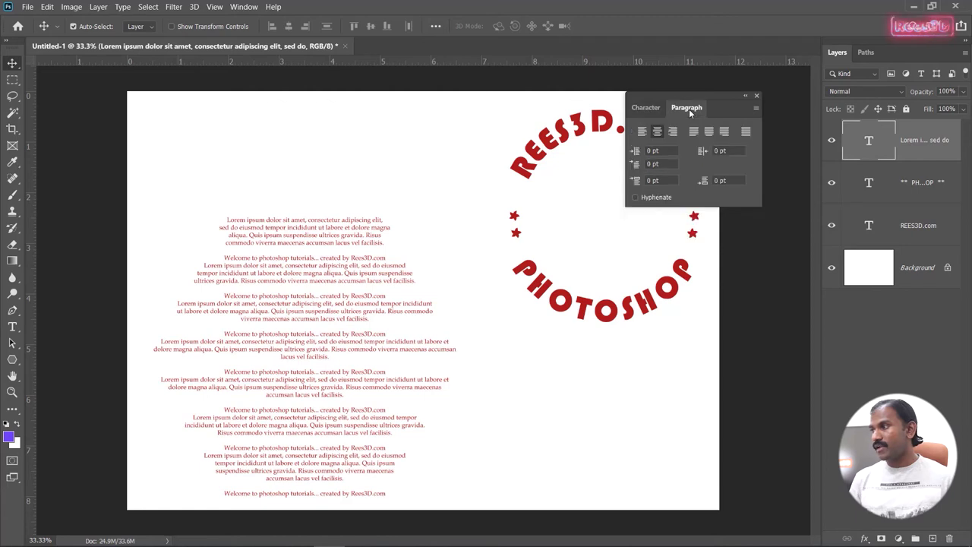
{"action": "left_click", "coordinate": [643, 133]}
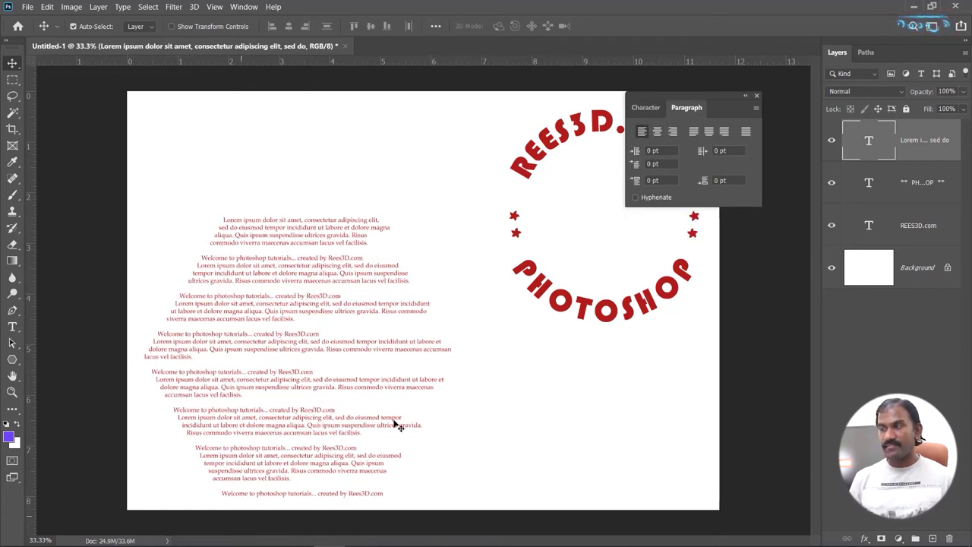
{"action": "left_click", "coordinate": [673, 132]}
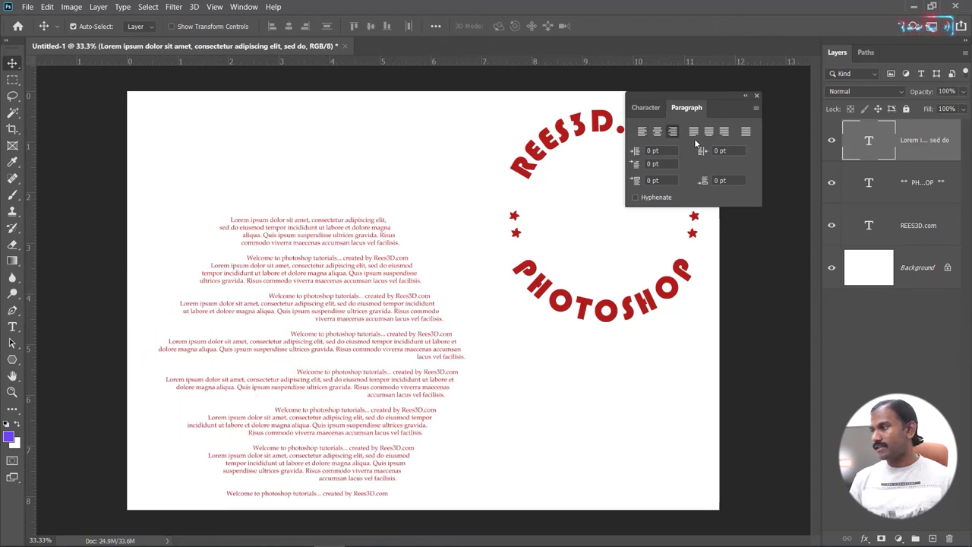
{"action": "left_click", "coordinate": [694, 135]}
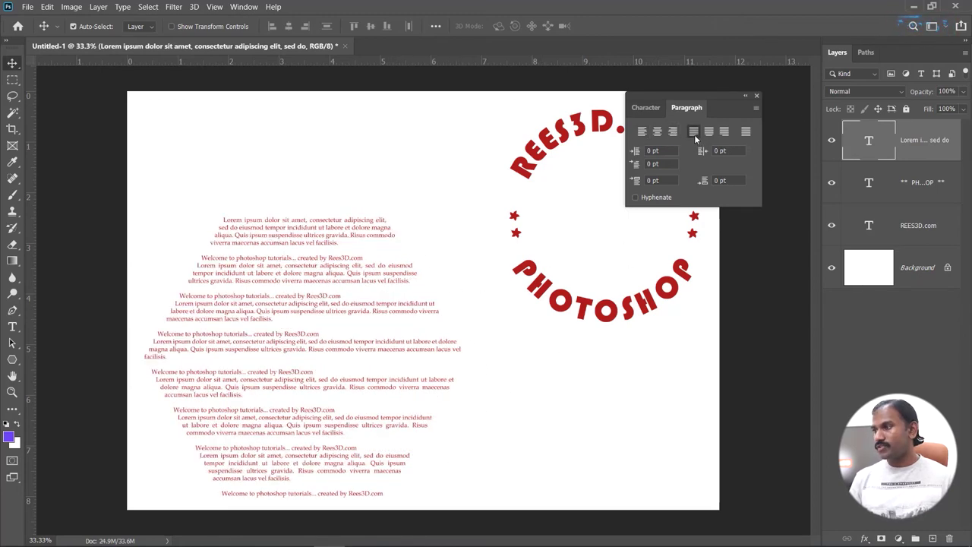
{"action": "left_click", "coordinate": [745, 132]}
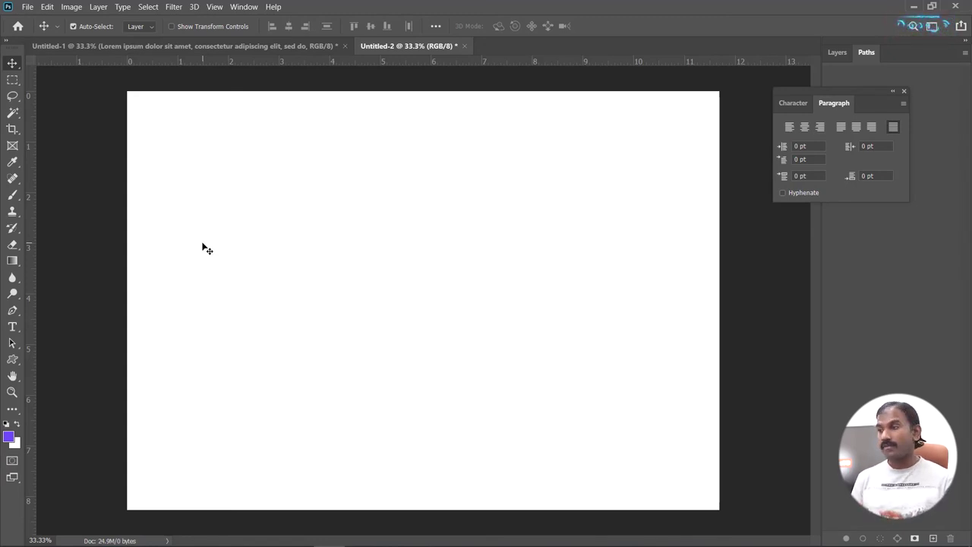
Draw the Wild Animals elephant custom shape as a path, enlarged to span the canvas
{"action": "left_click", "coordinate": [12, 360]}
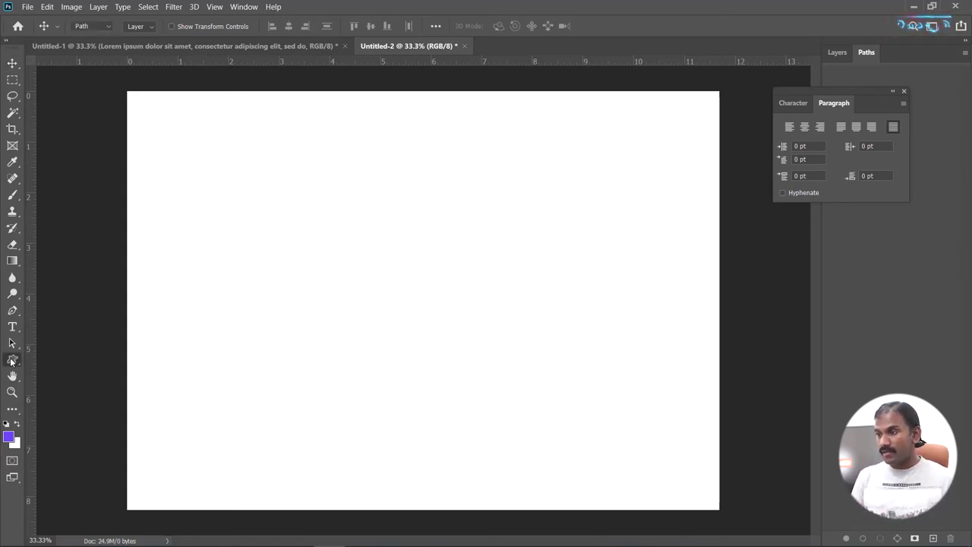
{"action": "left_click", "coordinate": [107, 420]}
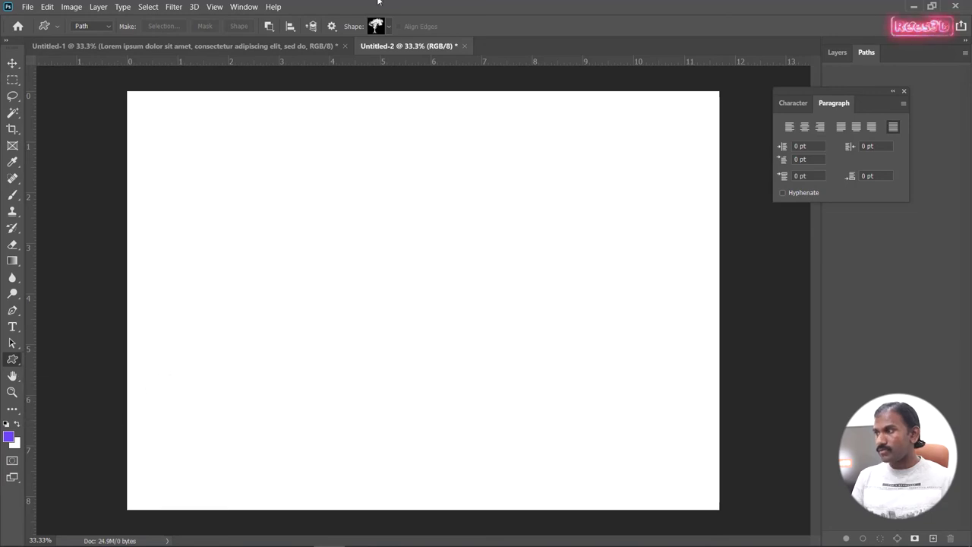
{"action": "left_click", "coordinate": [388, 27]}
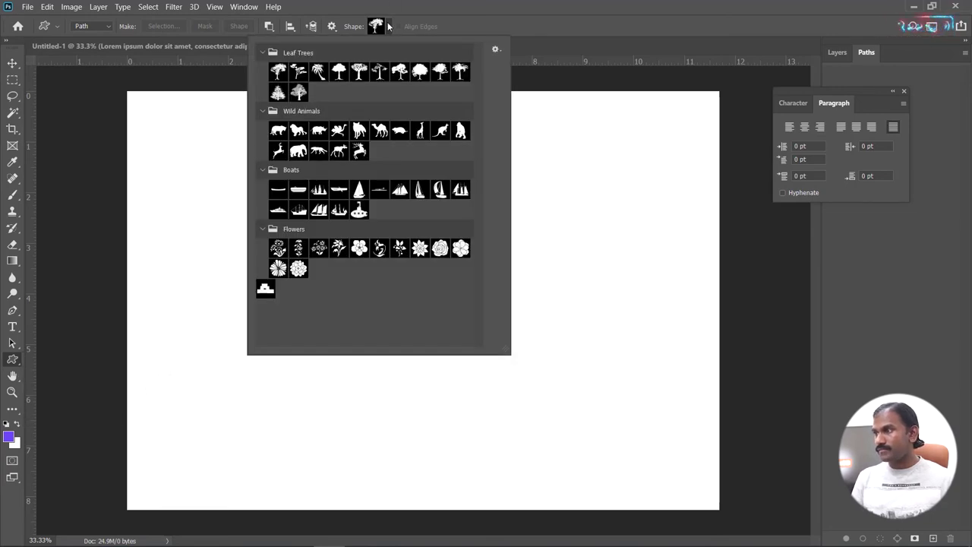
{"action": "left_click", "coordinate": [298, 150]}
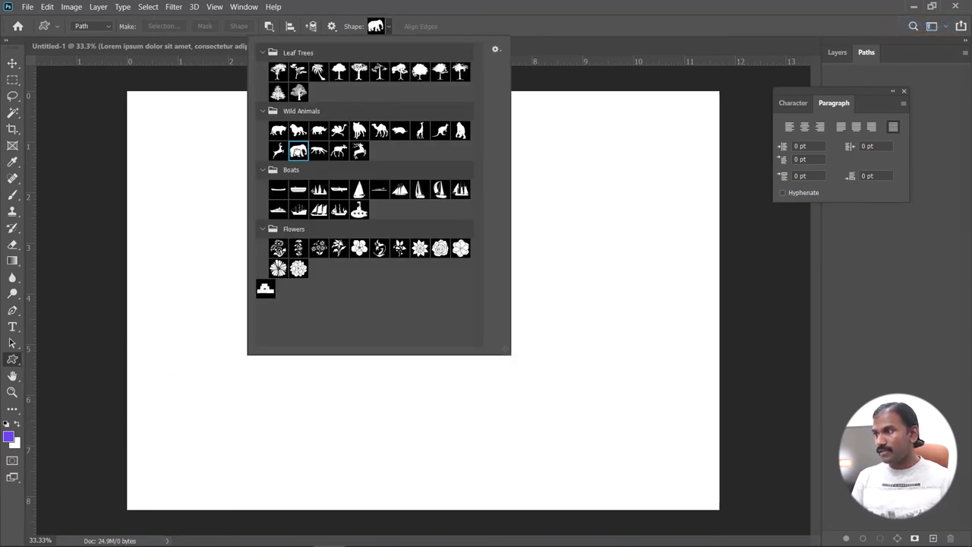
{"action": "left_click", "coordinate": [478, 4]}
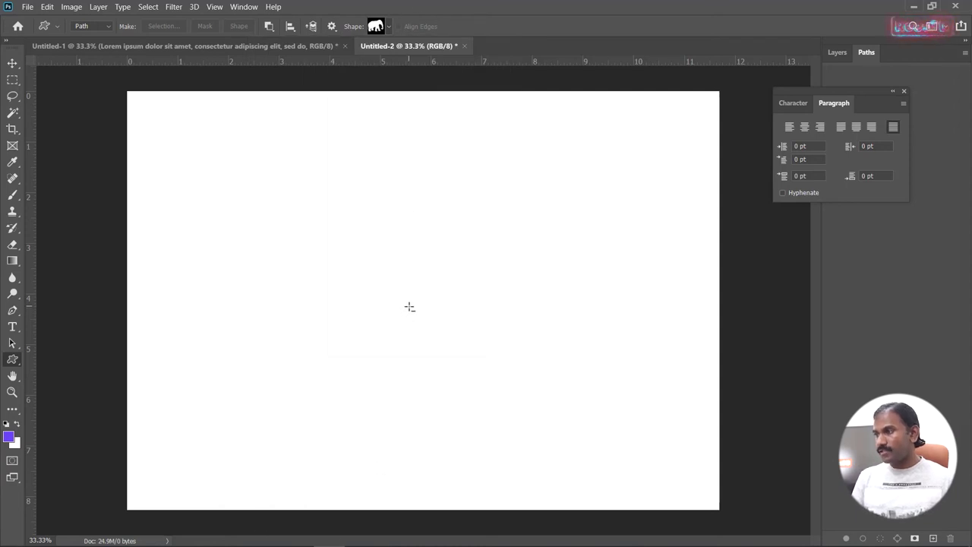
{"action": "left_click_drag", "start_coordinate": [409, 307], "coordinate": [597, 431]}
{"action": "left_click_drag", "start_coordinate": [655, 463], "coordinate": [716, 498]}
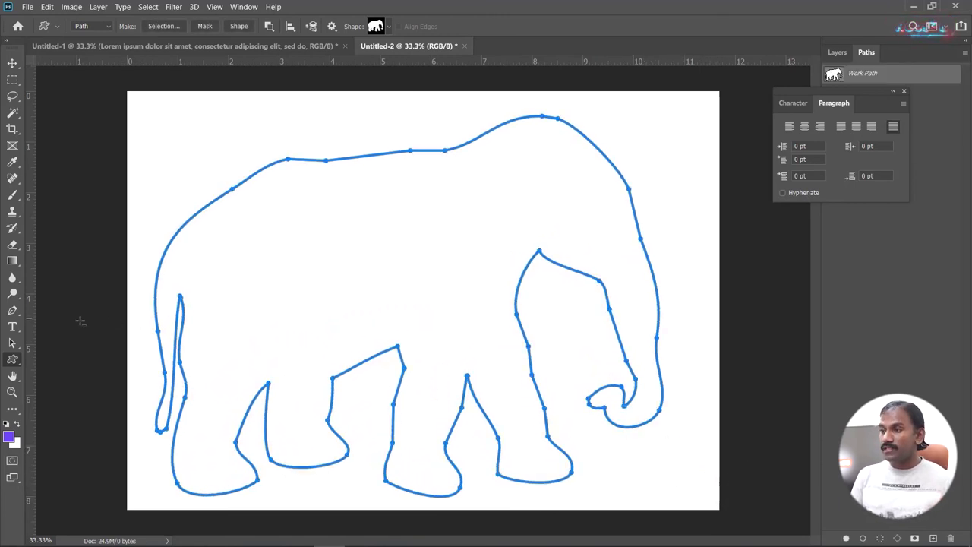
{"action": "left_click", "coordinate": [12, 326]}
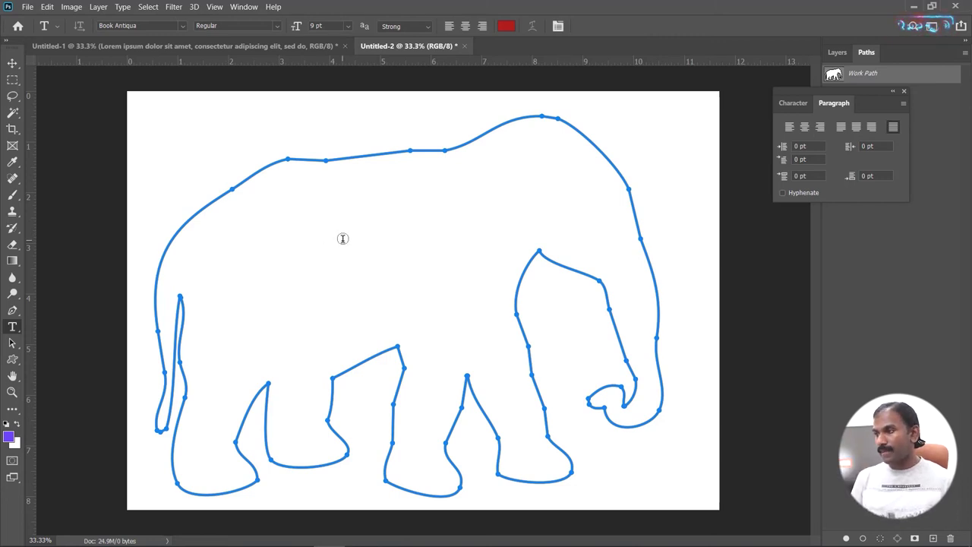
Start text inside the elephant path, copy the placeholder and paste it repeatedly, then commit
{"action": "left_click", "coordinate": [349, 278]}
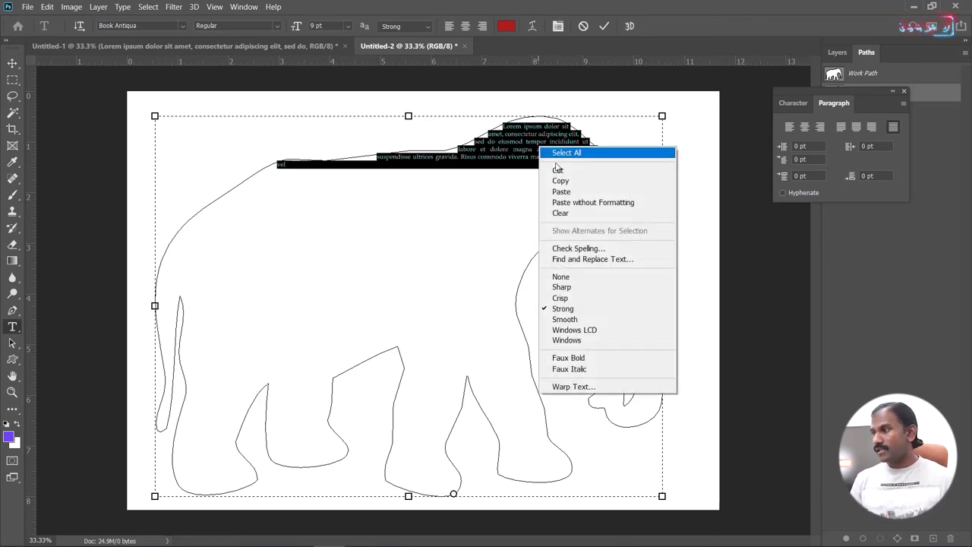
{"action": "right_click", "coordinate": [541, 145]}
{"action": "left_click", "coordinate": [566, 182]}
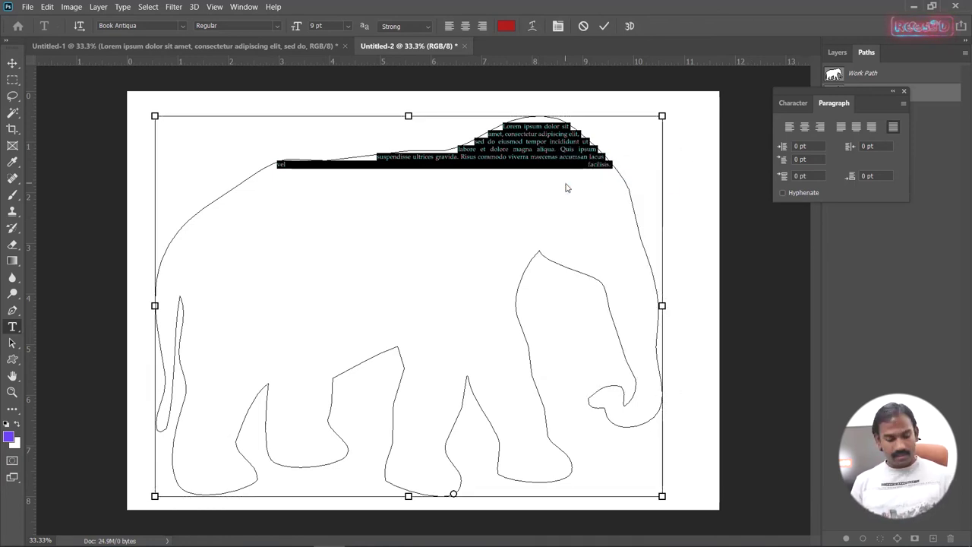
{"action": "key", "text": "Right"}
{"action": "key", "text": "ctrl+v"}
{"action": "key", "text": "ctrl+v"}
{"action": "key", "text": "ctrl+v"}
{"action": "key", "text": "ctrl+v"}
{"action": "key", "text": "ctrl+v"}
{"action": "key", "text": "ctrl+v"}
{"action": "key", "text": "ctrl+v"}
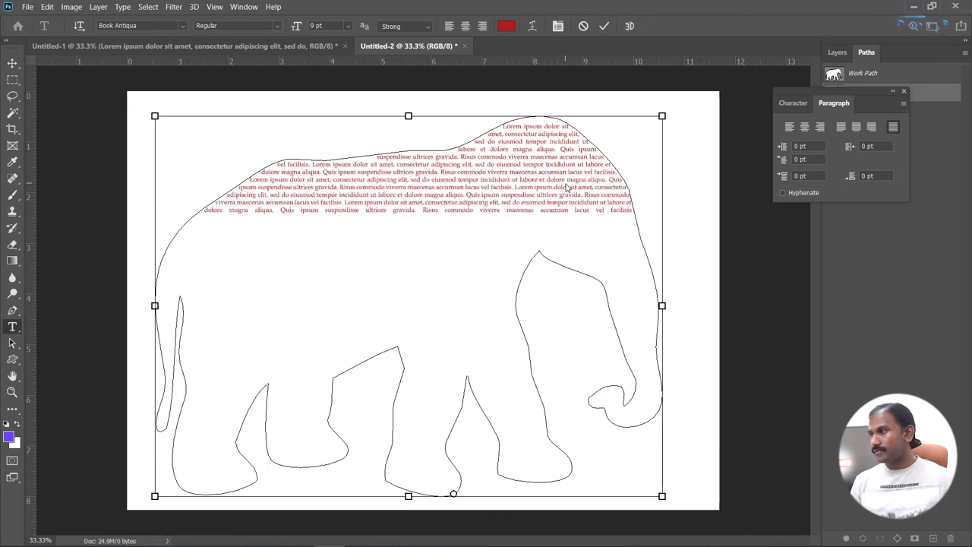
{"action": "key", "text": "ctrl+v"}
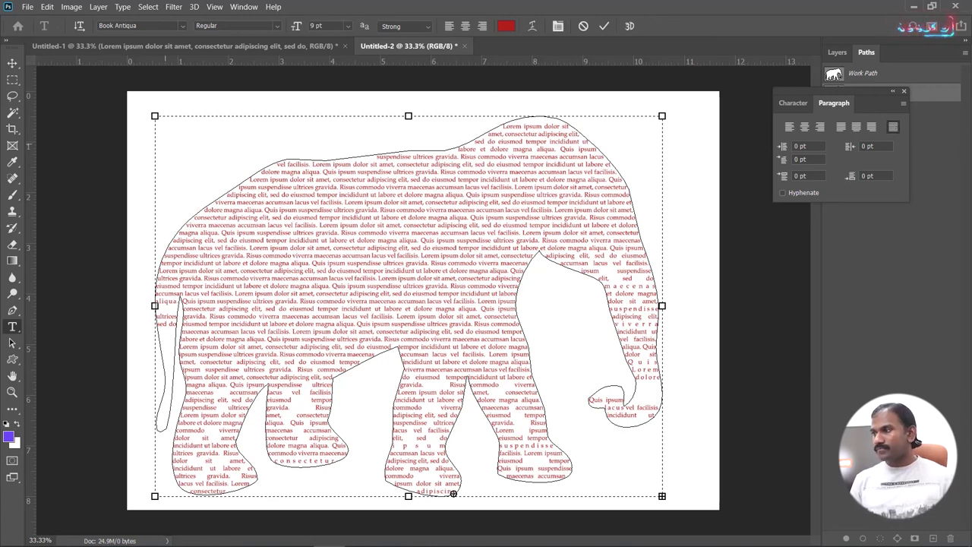
{"action": "left_click", "coordinate": [12, 63]}
Scale the elephant text down to about 84 percent and apply it
{"action": "key", "text": "ctrl+t"}
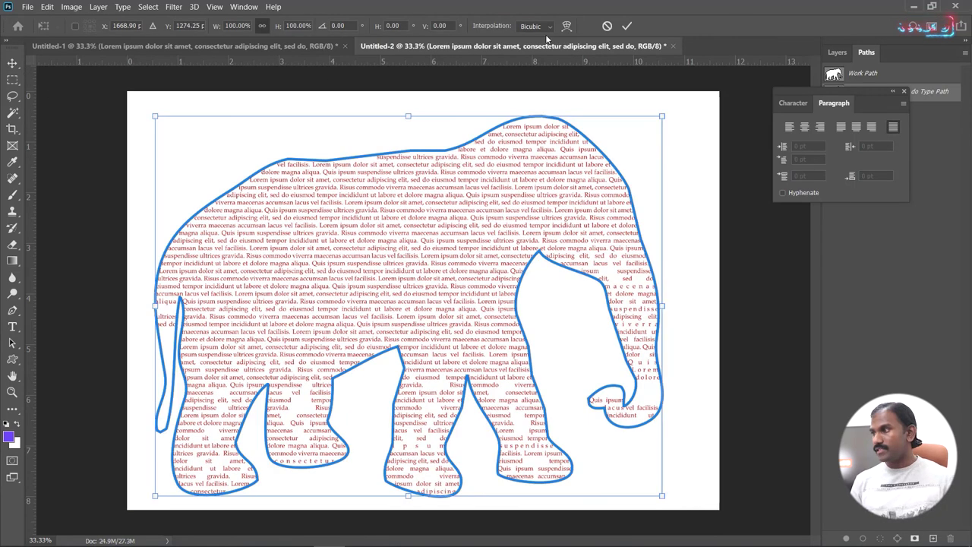
{"action": "left_click_drag", "start_coordinate": [663, 115], "coordinate": [587, 187]}
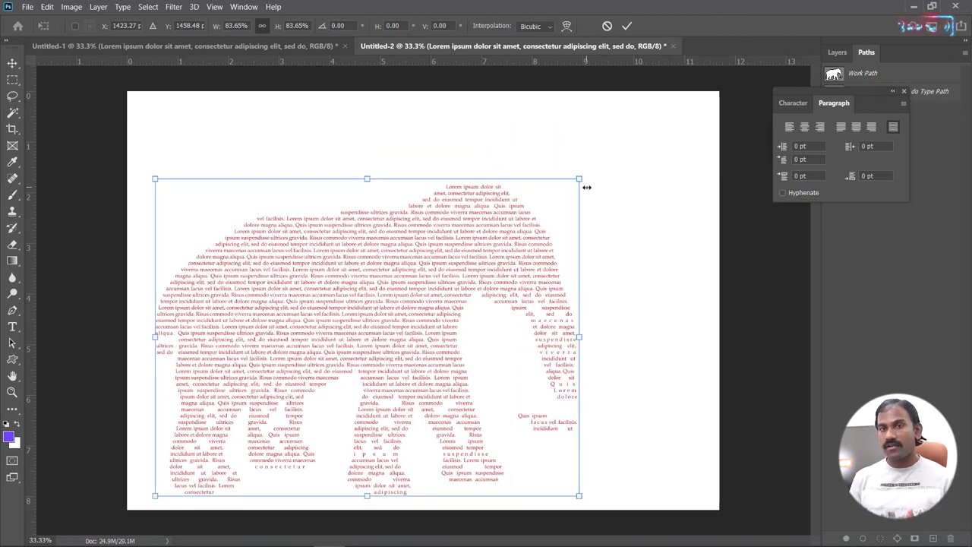
{"action": "left_click", "coordinate": [629, 25]}
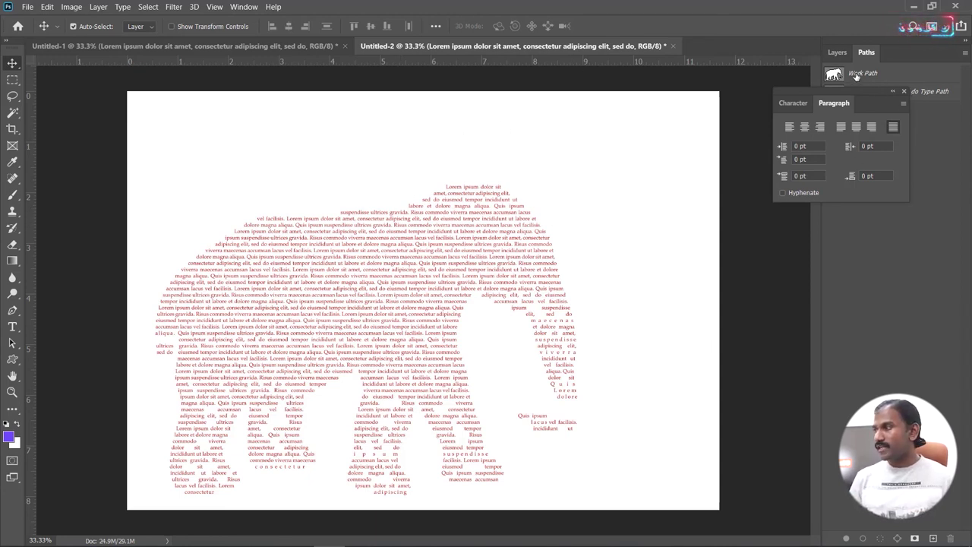
Delete the elephant text layer in the Layers panel
{"action": "left_click", "coordinate": [838, 52]}
{"action": "left_click_drag", "start_coordinate": [820, 96], "coordinate": [662, 79]}
{"action": "left_click_drag", "start_coordinate": [965, 524], "coordinate": [950, 538]}
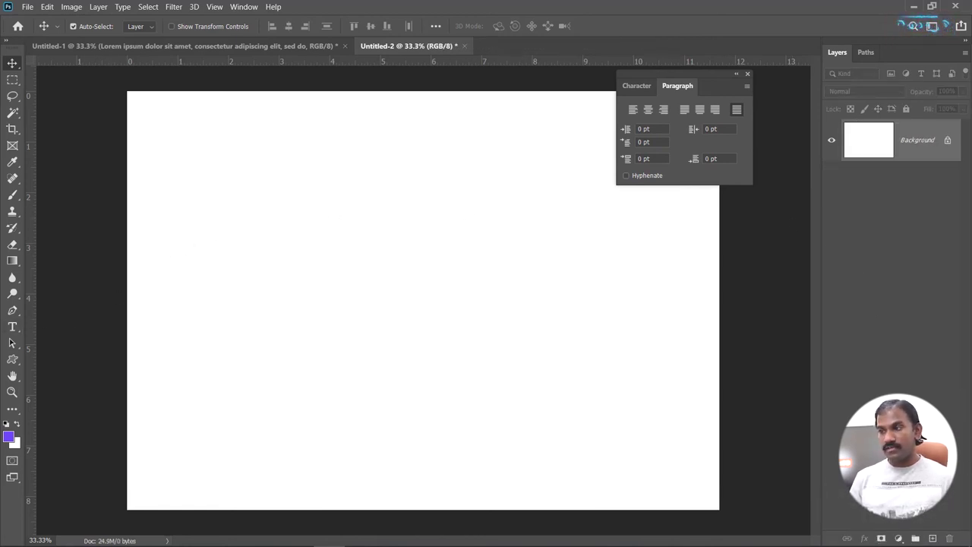
Create vertical text with two columns, 'Hello Welcomee' and 'Foreverercom'
{"action": "left_click", "coordinate": [13, 327]}
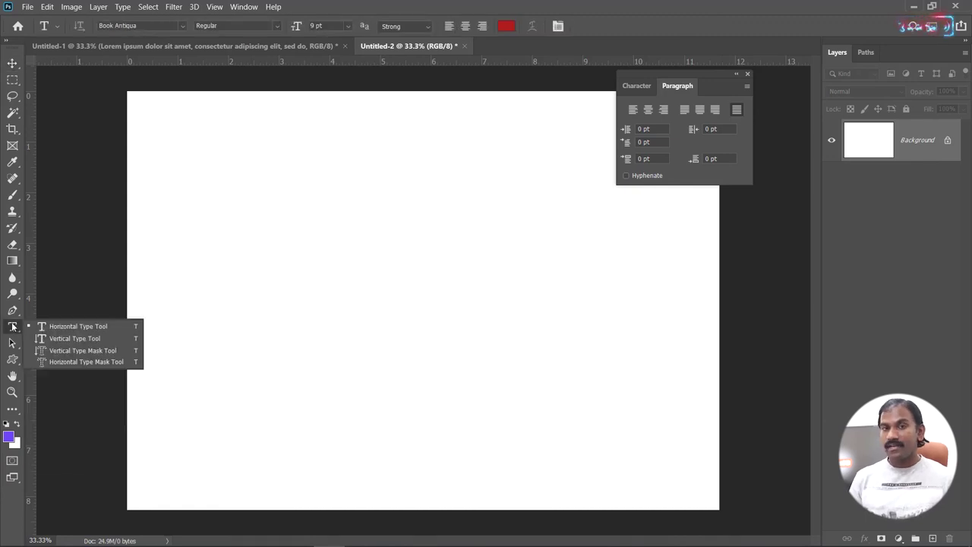
{"action": "left_click", "coordinate": [13, 327]}
{"action": "right_click", "coordinate": [13, 328]}
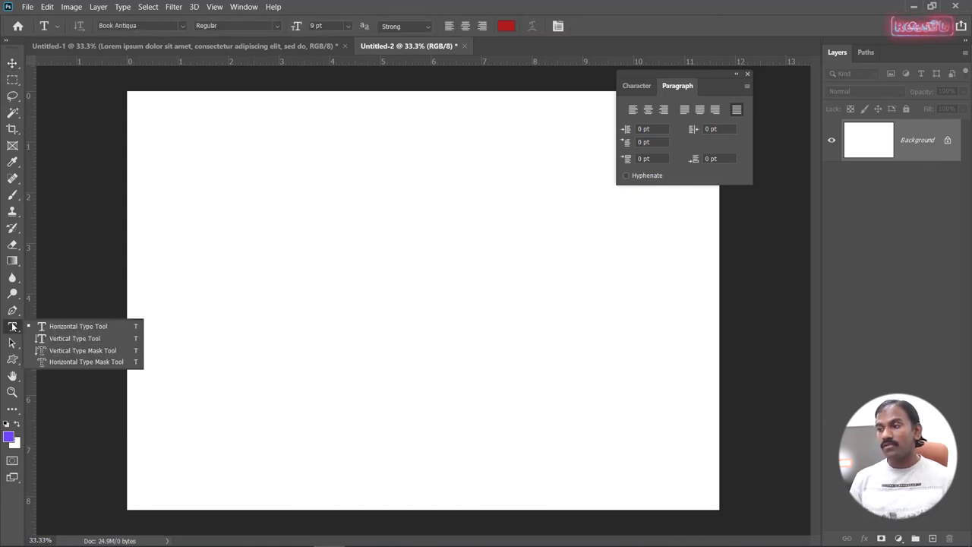
{"action": "left_click", "coordinate": [54, 342]}
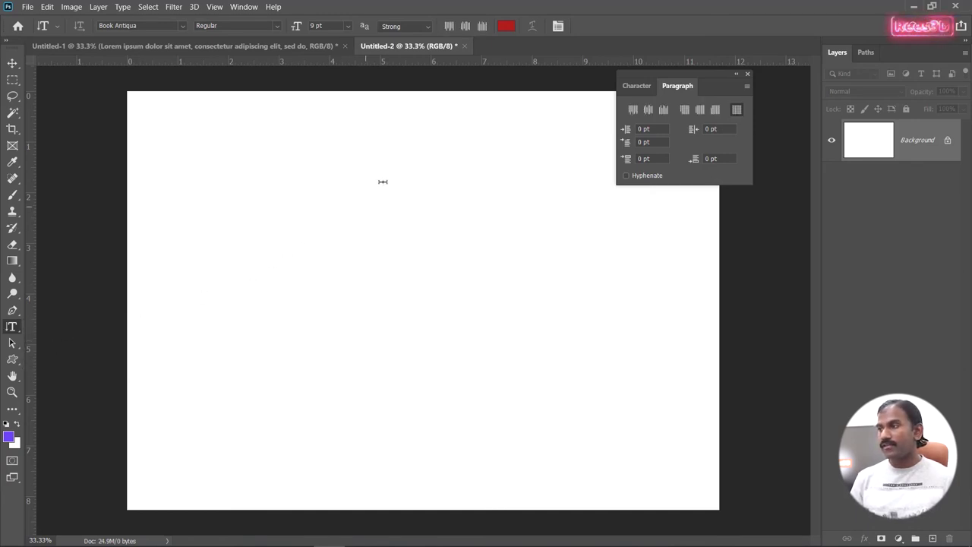
{"action": "left_click", "coordinate": [377, 147]}
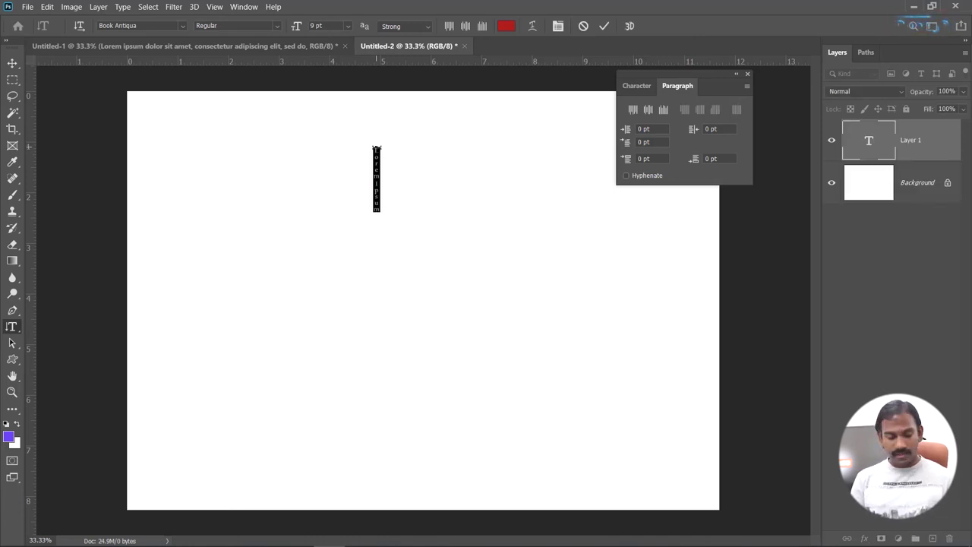
{"action": "type", "text": "Hello"}
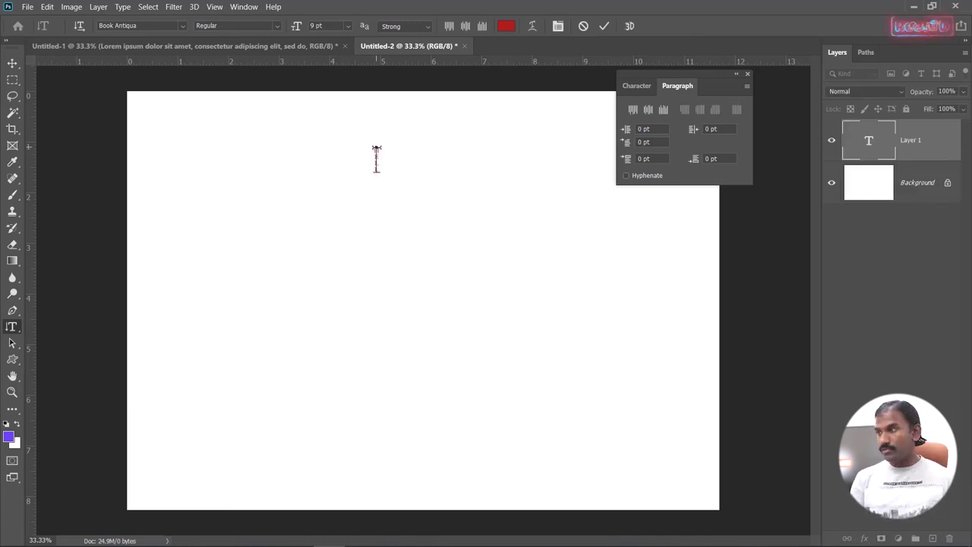
{"action": "type", "text": " Welcom"}
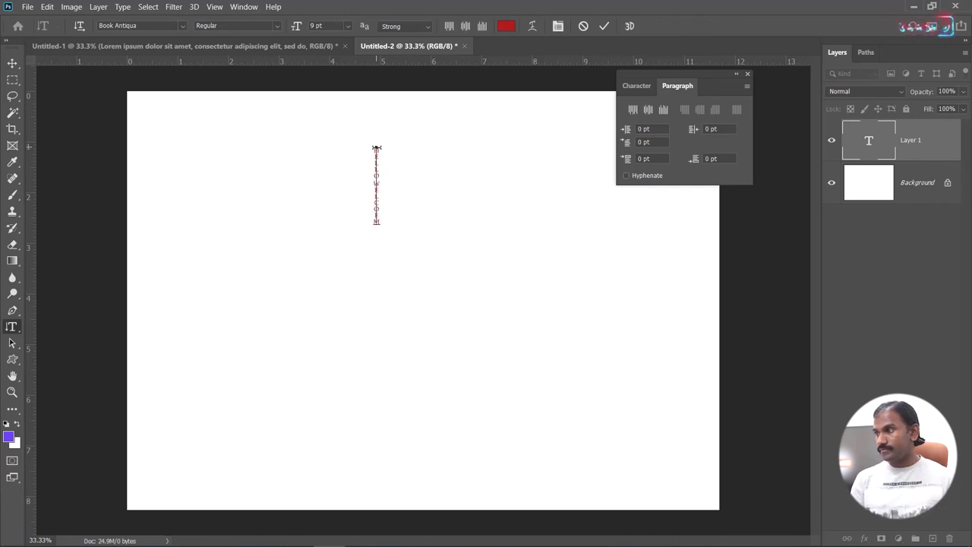
{"action": "type", "text": "ee"}
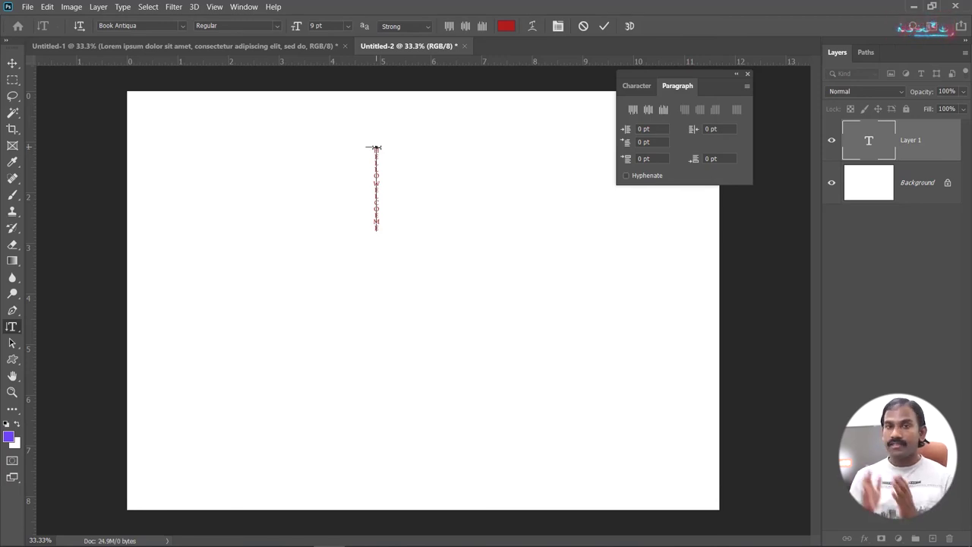
{"action": "key", "text": "Return"}
{"action": "type", "text": "Forever"}
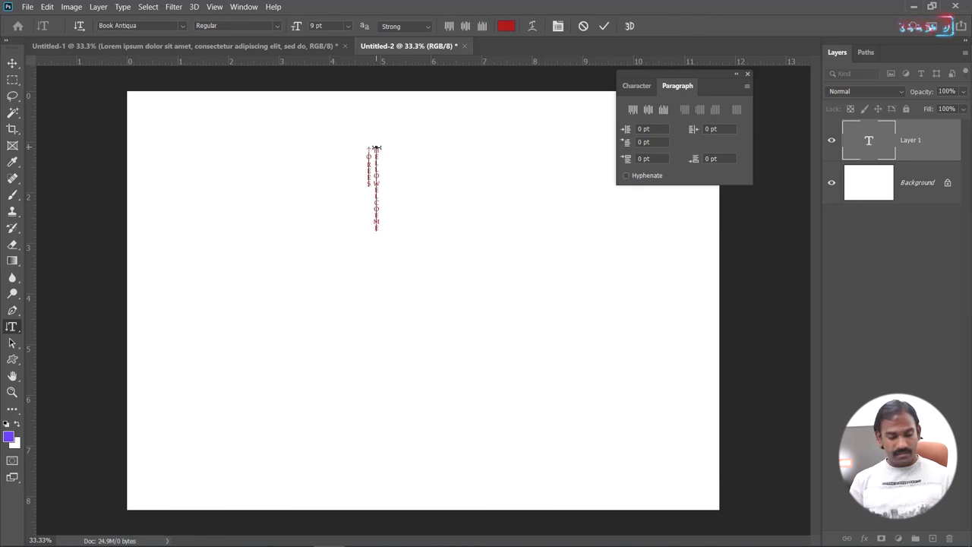
{"action": "type", "text": "er"}
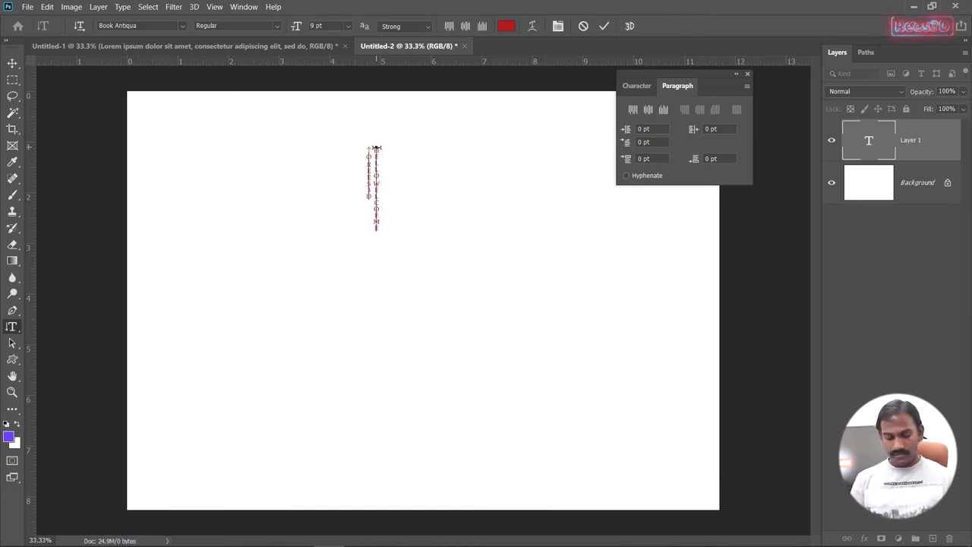
{"action": "type", "text": "com"}
Enlarge all the vertical text to 32.01 pt, commit, then remove the layer
{"action": "key", "text": "ctrl+a"}
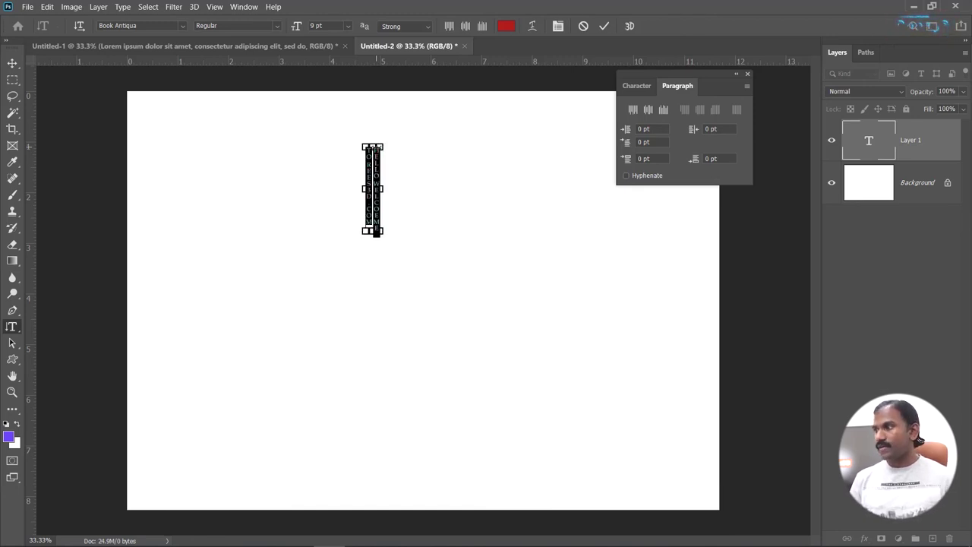
{"action": "left_click_drag", "start_coordinate": [298, 26], "coordinate": [325, 25]}
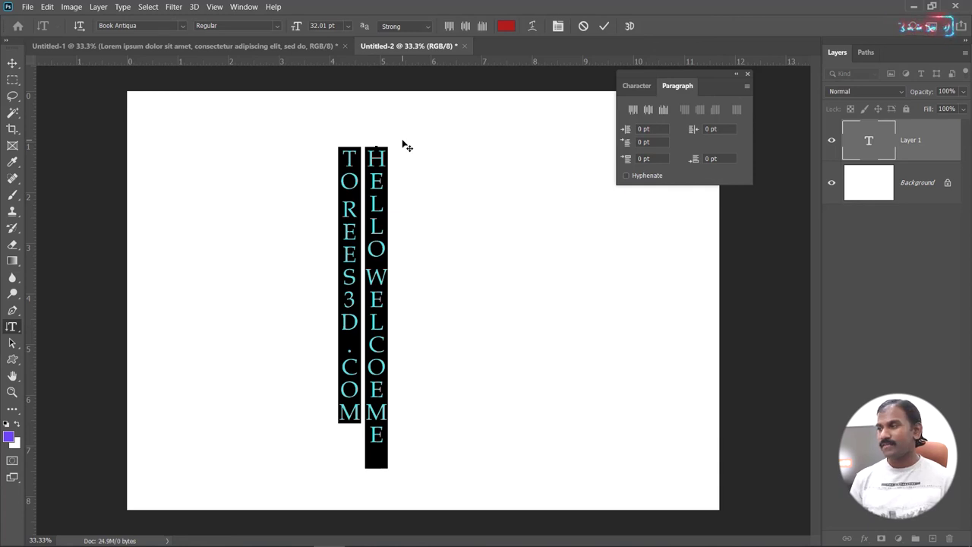
{"action": "left_click", "coordinate": [603, 26]}
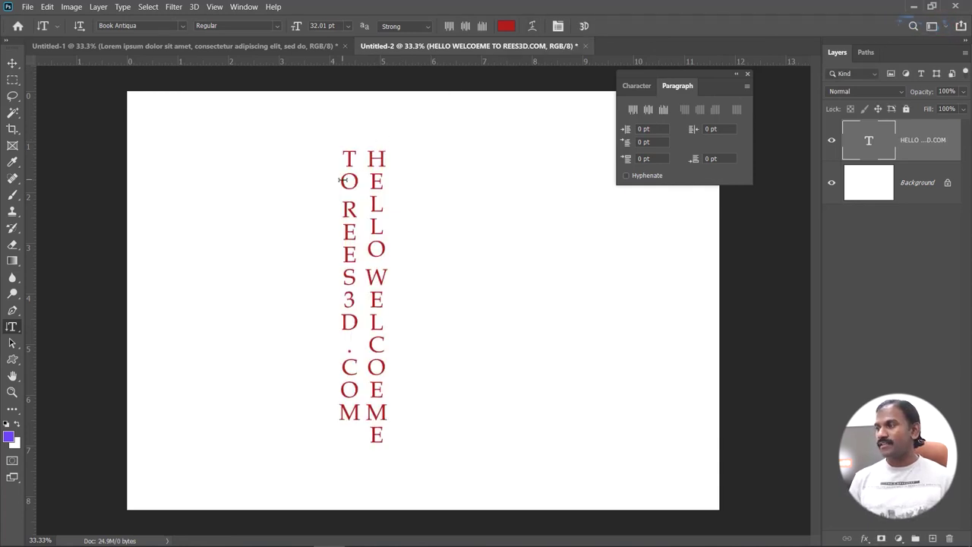
{"action": "key", "text": "ctrl+z"}
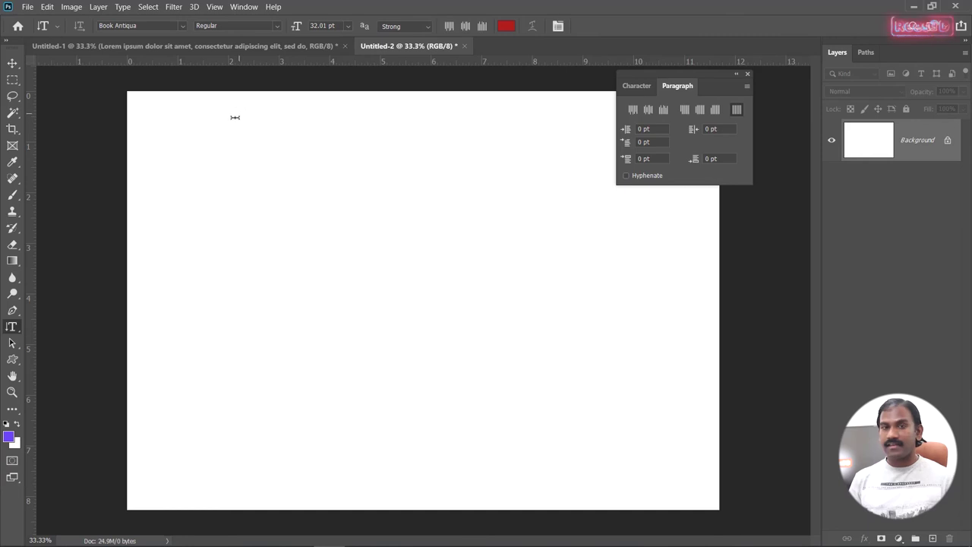
Choose the Horizontal Type Mask Tool with the Bauhaus 93 font
{"action": "right_click", "coordinate": [13, 328]}
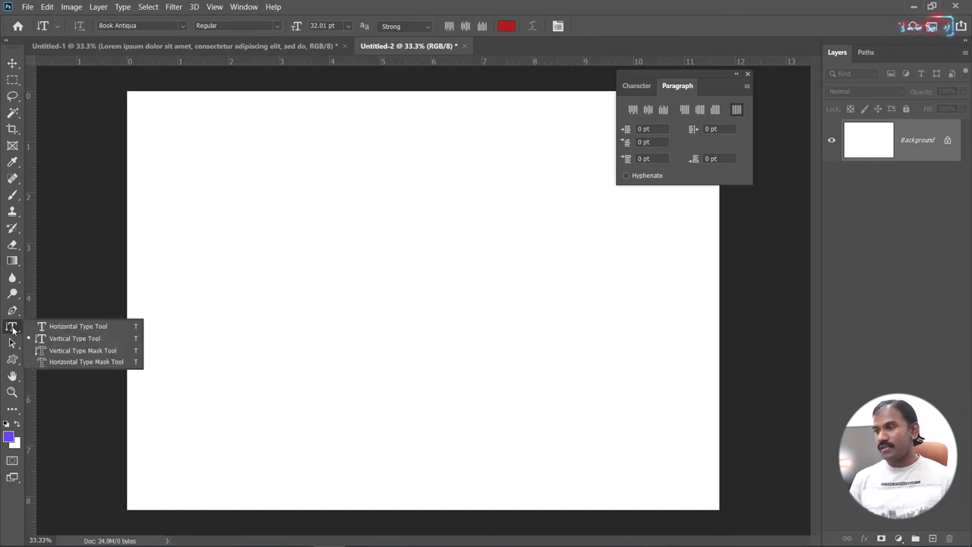
{"action": "left_click", "coordinate": [84, 364]}
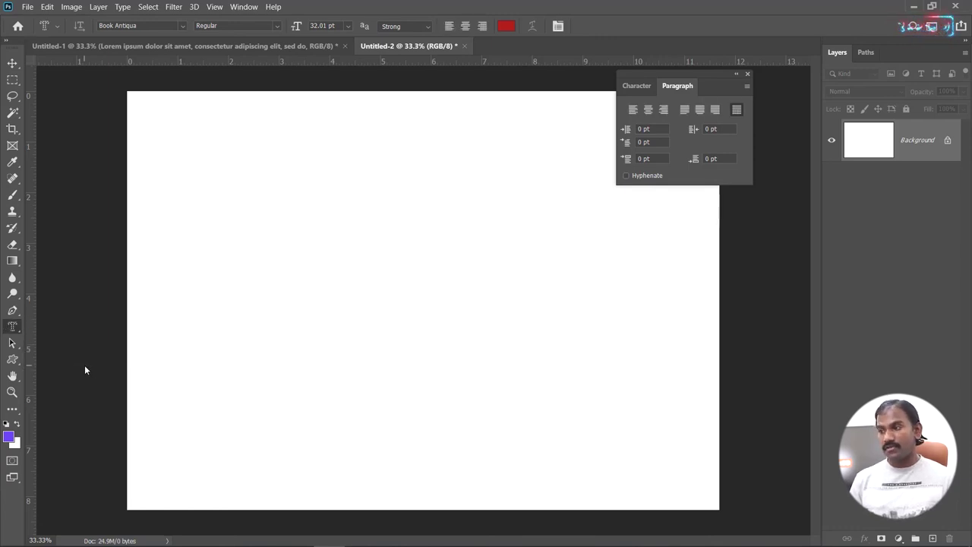
{"action": "left_click", "coordinate": [182, 25]}
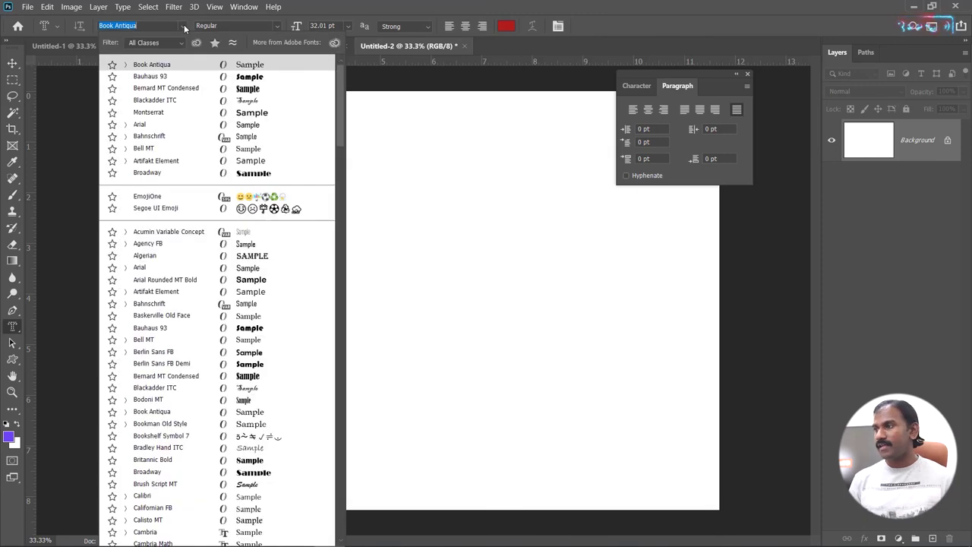
{"action": "left_click", "coordinate": [201, 76]}
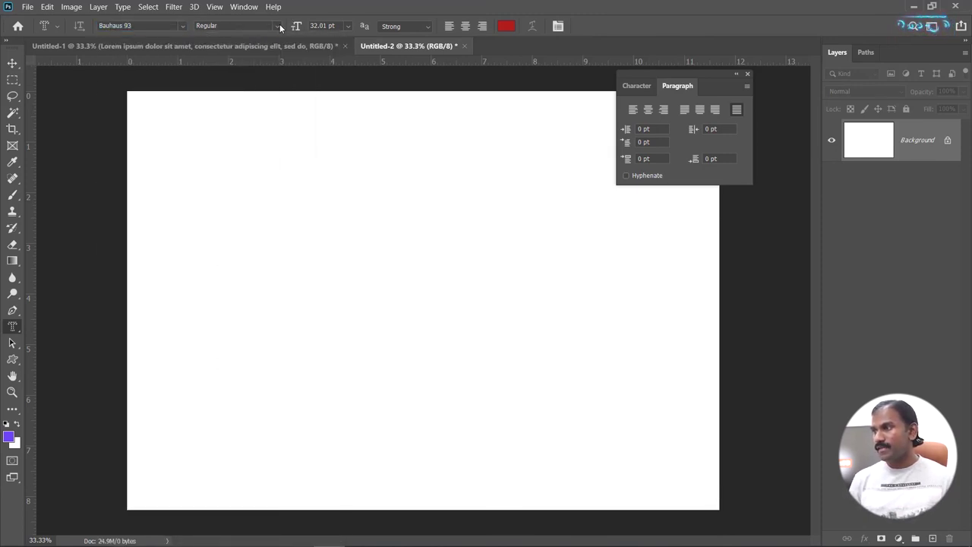
{"action": "left_click_drag", "start_coordinate": [297, 31], "coordinate": [305, 32]}
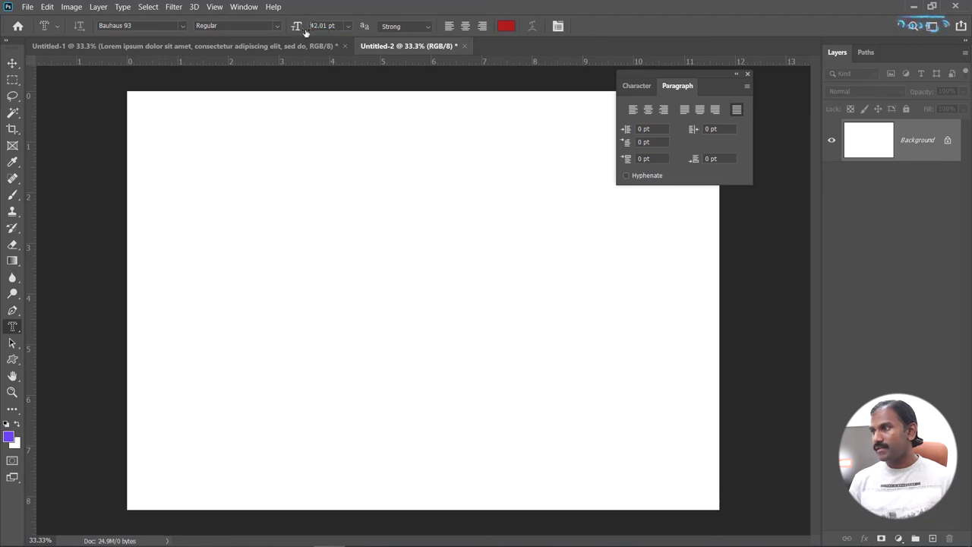
Type HELLO REES3D as a 60 pt mask and commit it as a selection
{"action": "left_click", "coordinate": [333, 325]}
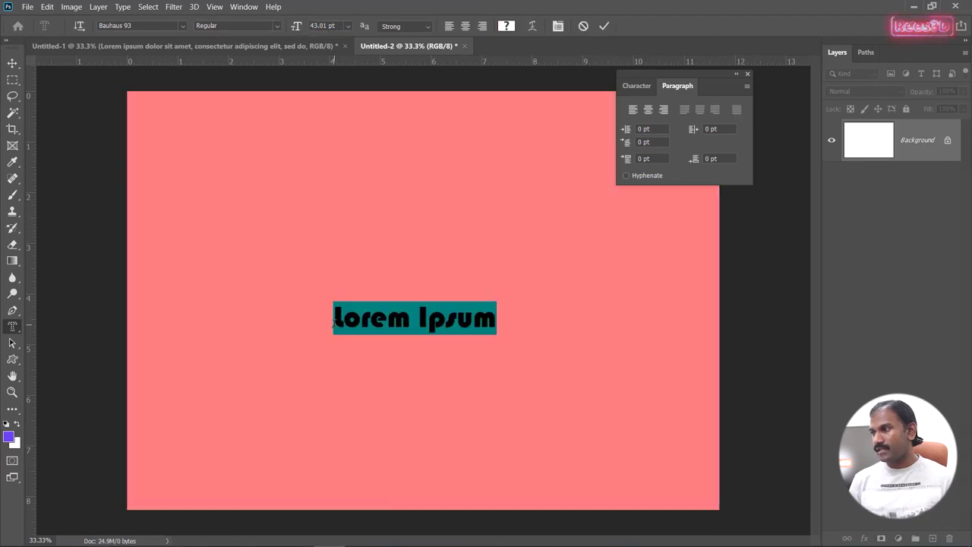
{"action": "left_click", "coordinate": [349, 26]}
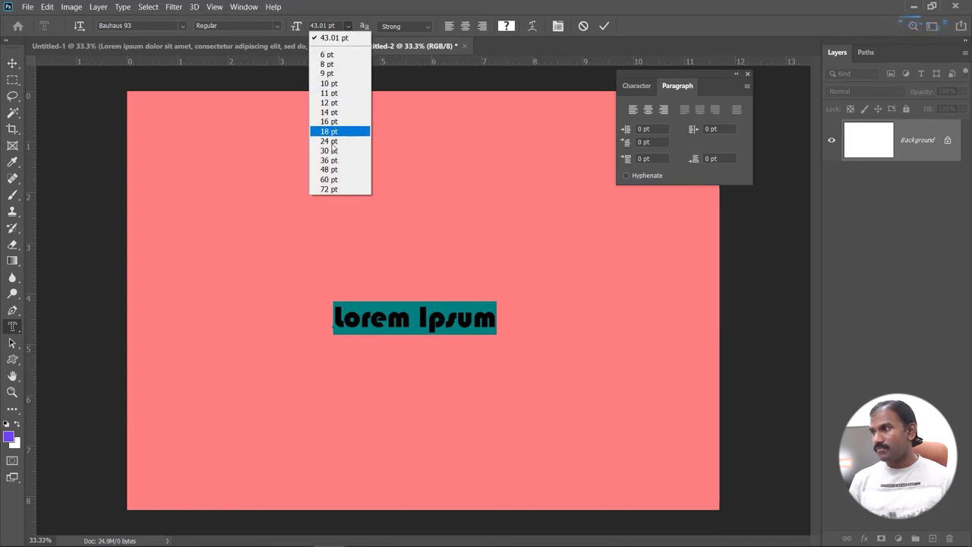
{"action": "left_click", "coordinate": [345, 180]}
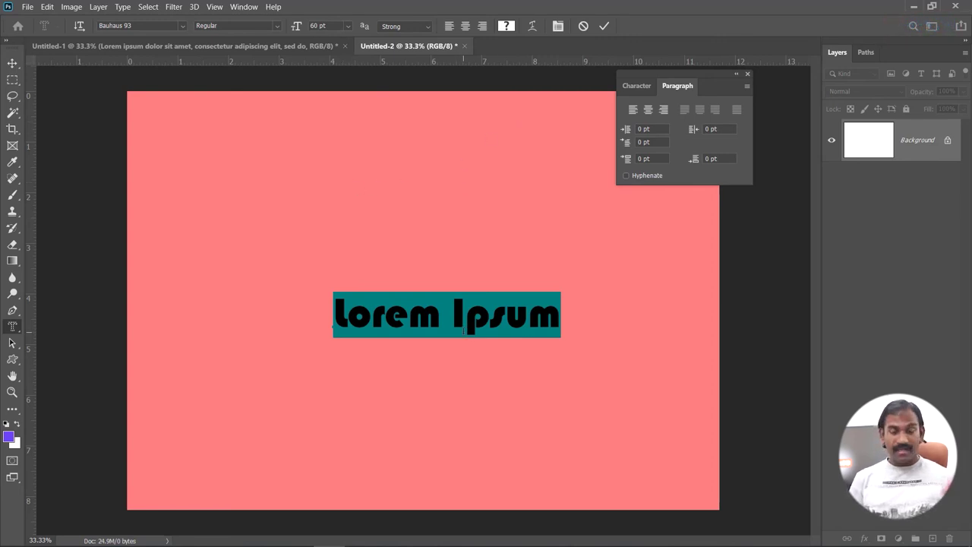
{"action": "type", "text": "HELLO"}
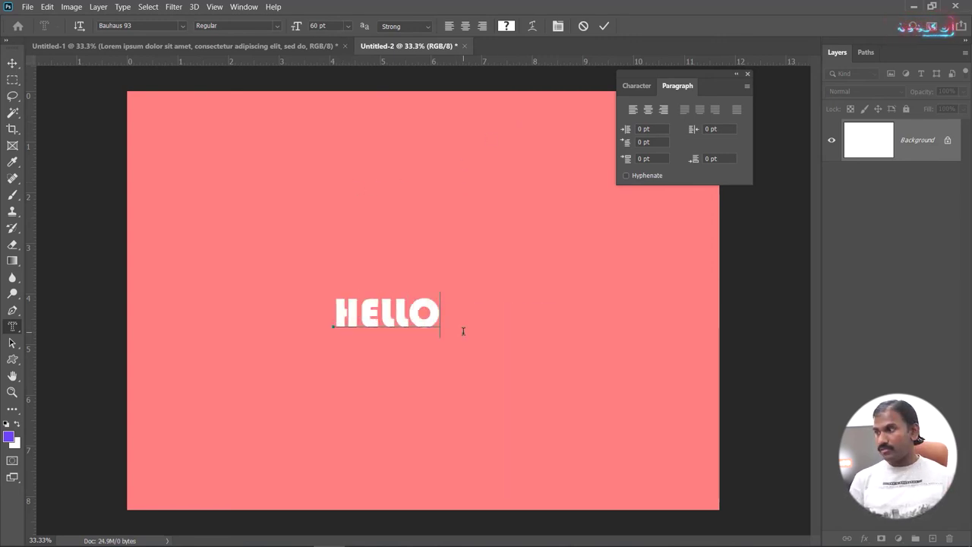
{"action": "type", "text": " REES"}
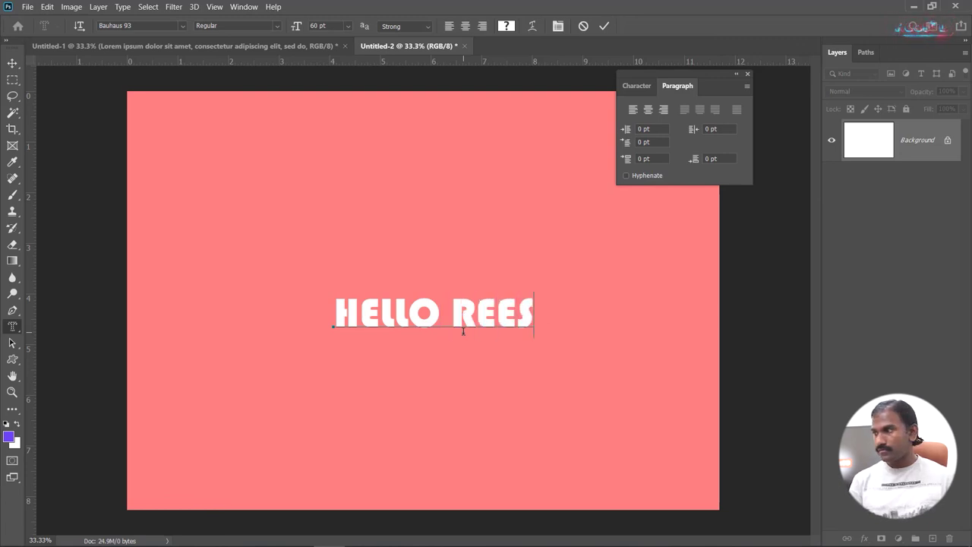
{"action": "type", "text": "3D"}
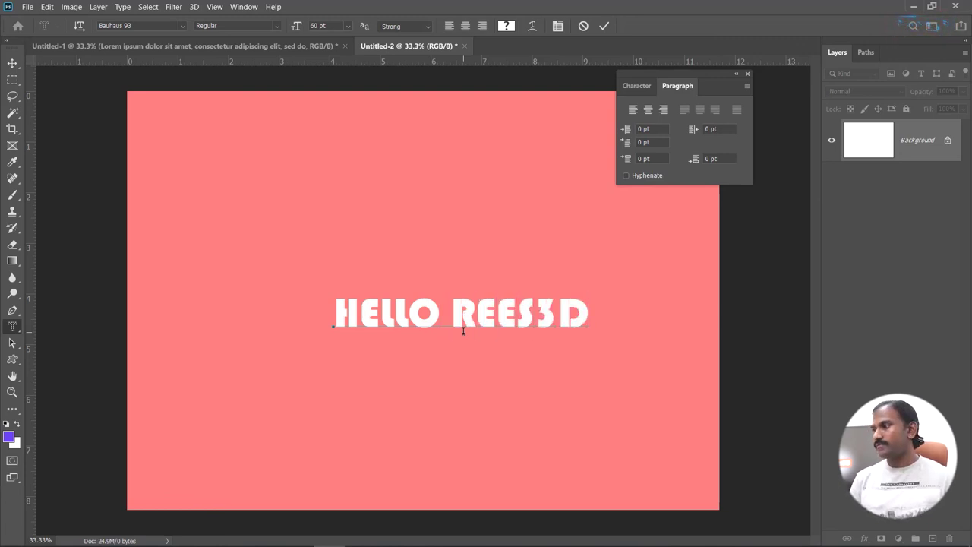
{"action": "key", "text": "ctrl"}
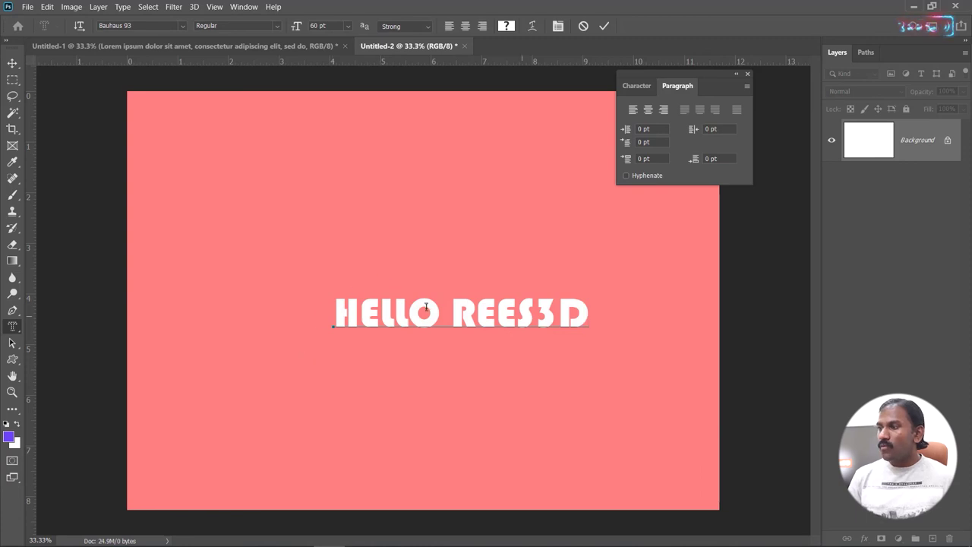
{"action": "key", "text": "ctrl"}
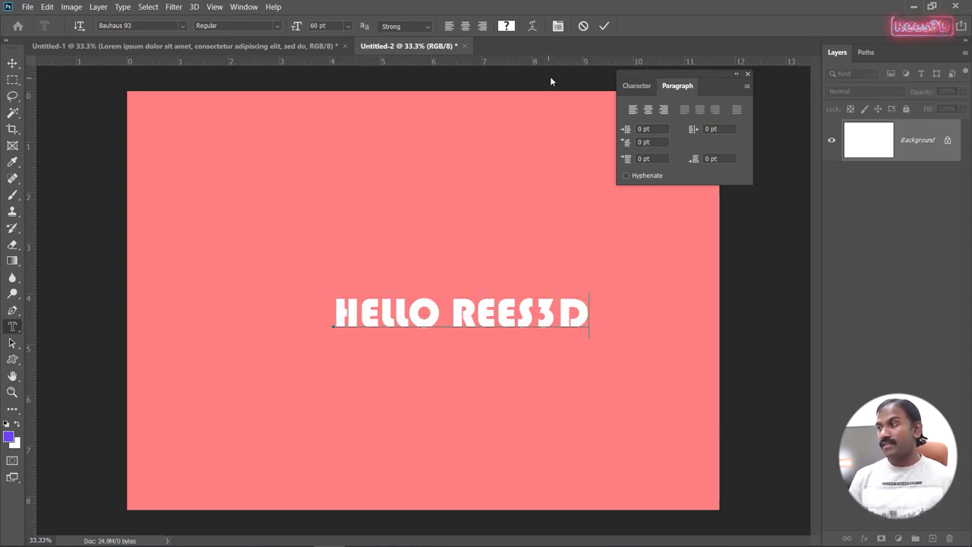
{"action": "left_click", "coordinate": [604, 27]}
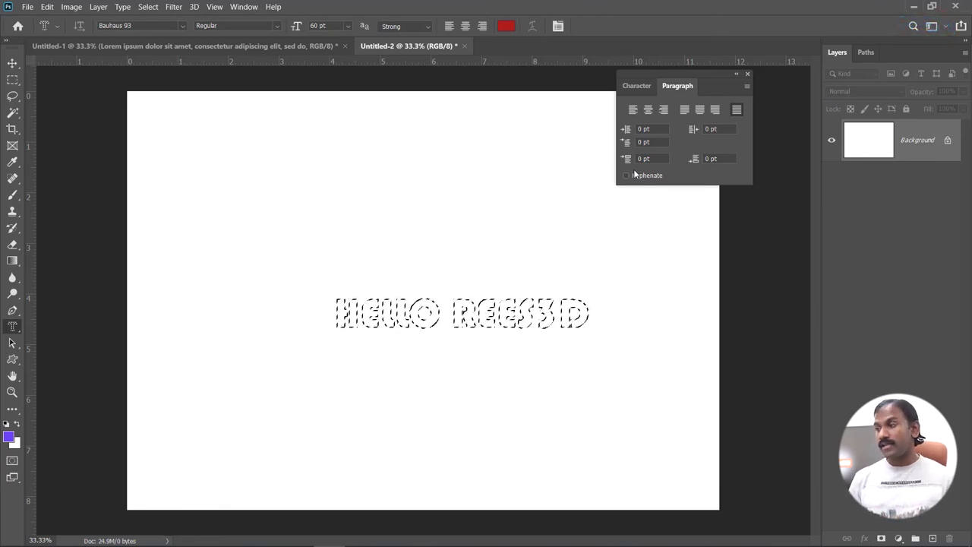
Type HELLO REES3D on a new layer with the Horizontal Type Tool and commit it
{"action": "key", "text": "v"}
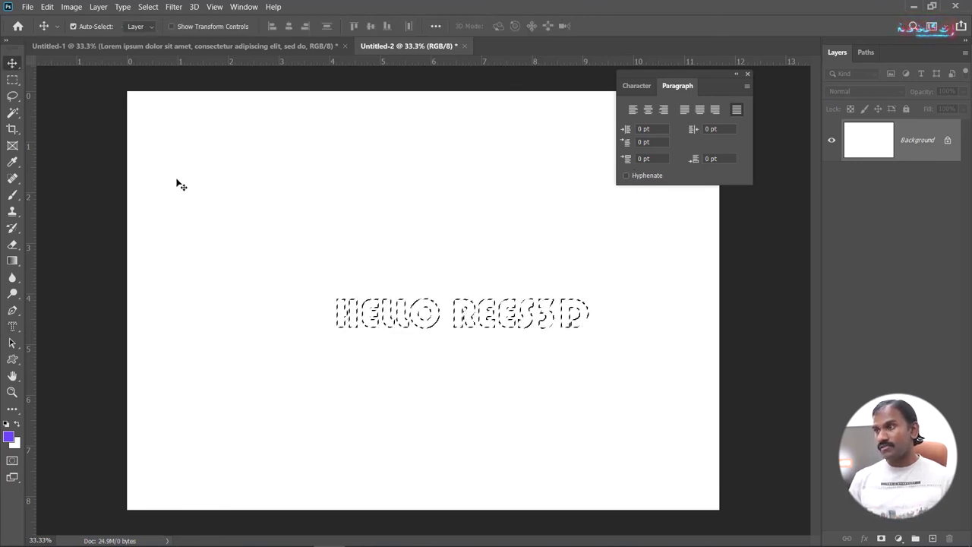
{"action": "left_click_drag", "start_coordinate": [12, 326], "coordinate": [51, 325]}
{"action": "left_click", "coordinate": [322, 250]}
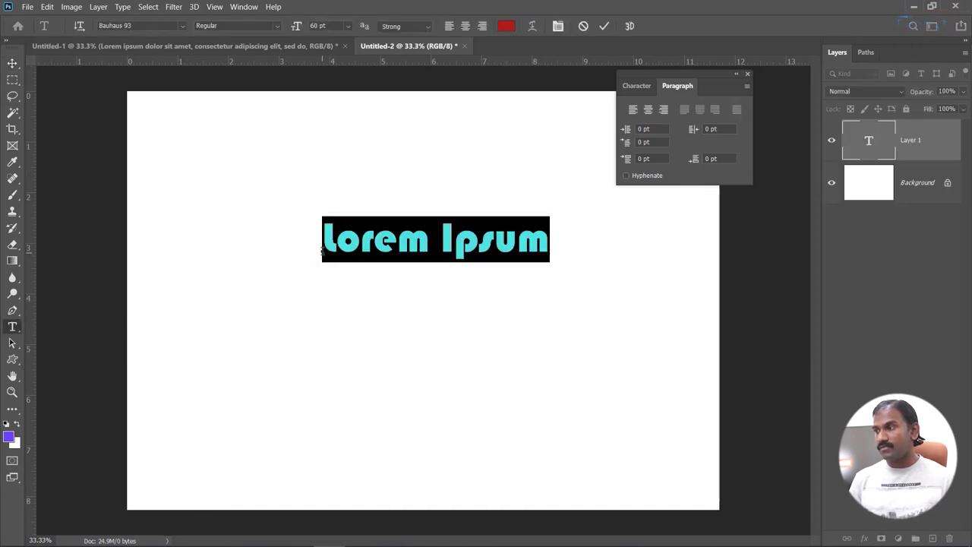
{"action": "type", "text": "HELLO"}
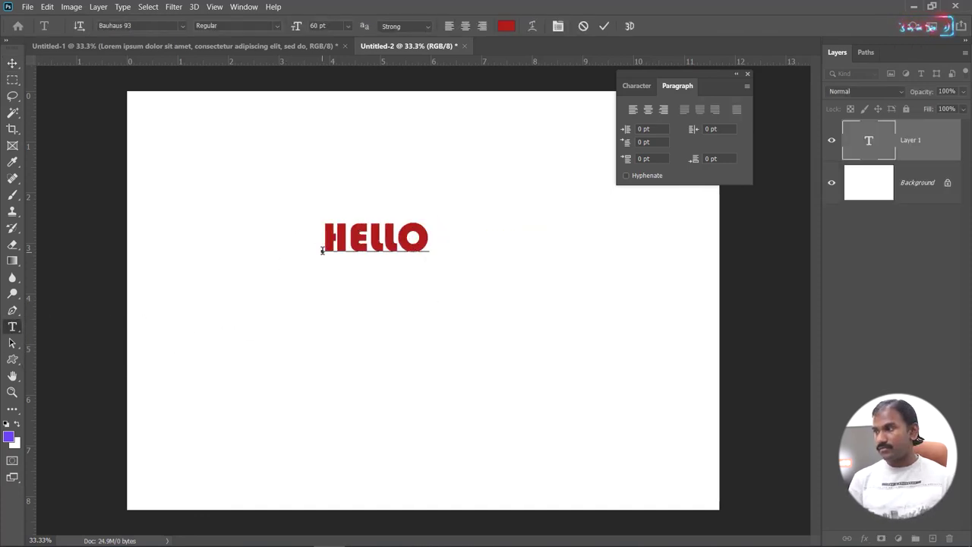
{"action": "type", "text": " REES"}
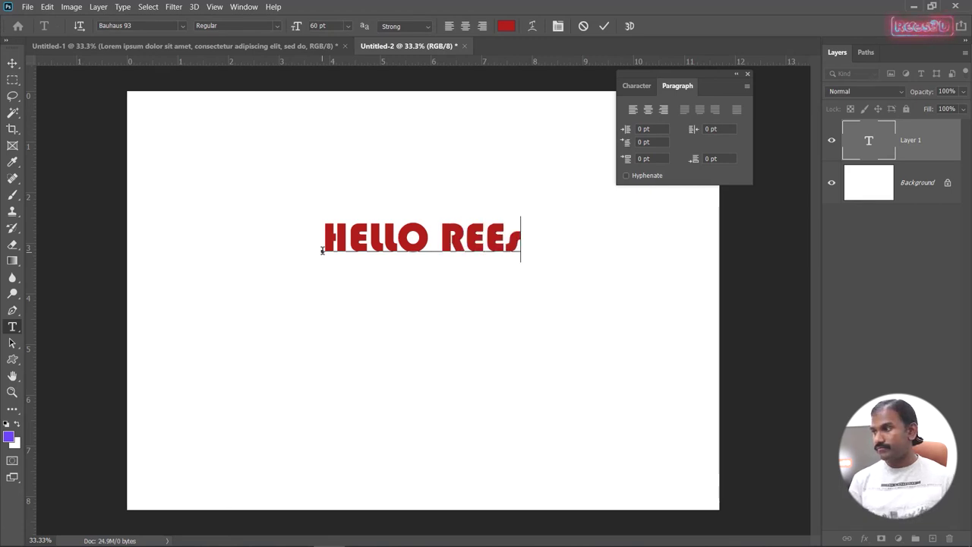
{"action": "key", "text": "BackSpace"}
{"action": "type", "text": "S3D"}
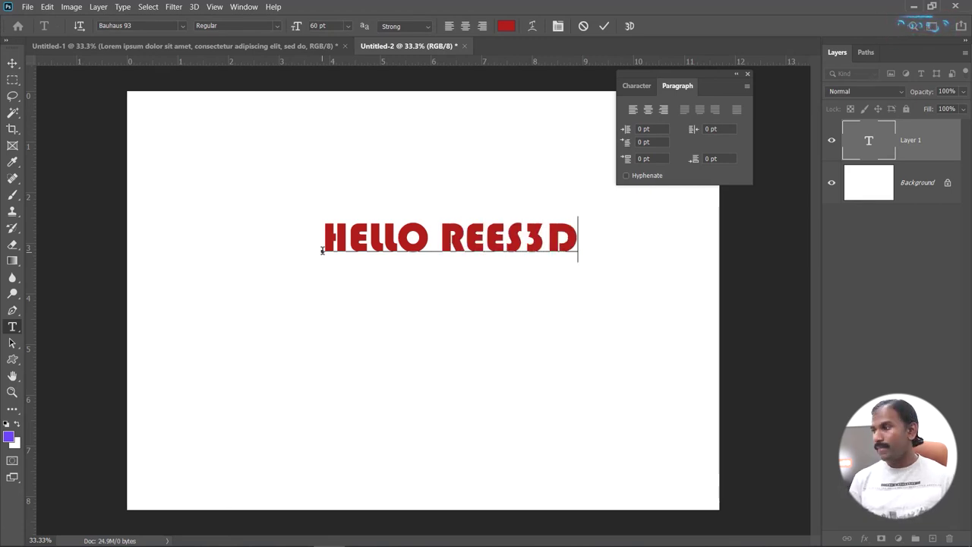
{"action": "left_click", "coordinate": [604, 26]}
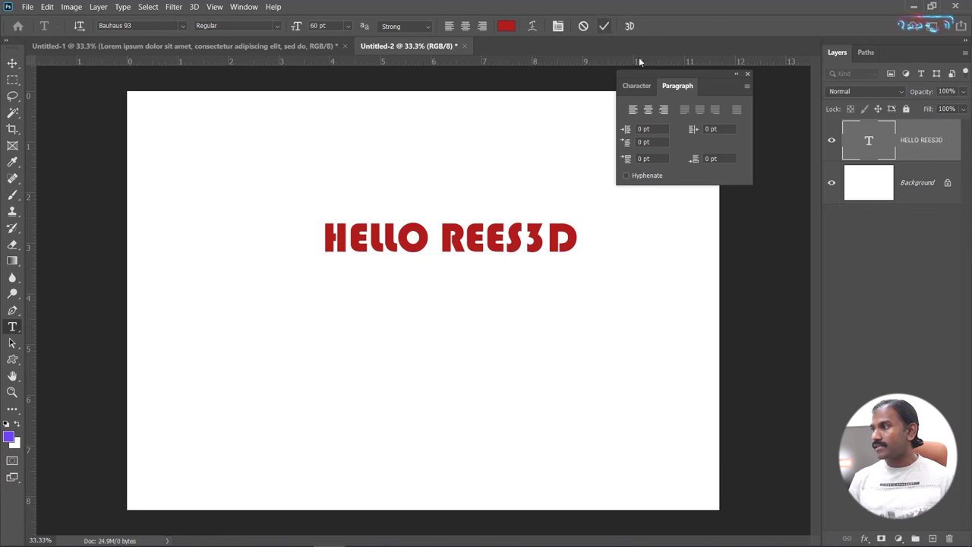
Ctrl-click the HELLO REES3D layer thumbnail to load its selection, then hide that layer
{"action": "left_click", "coordinate": [877, 141], "text": "ctrl"}
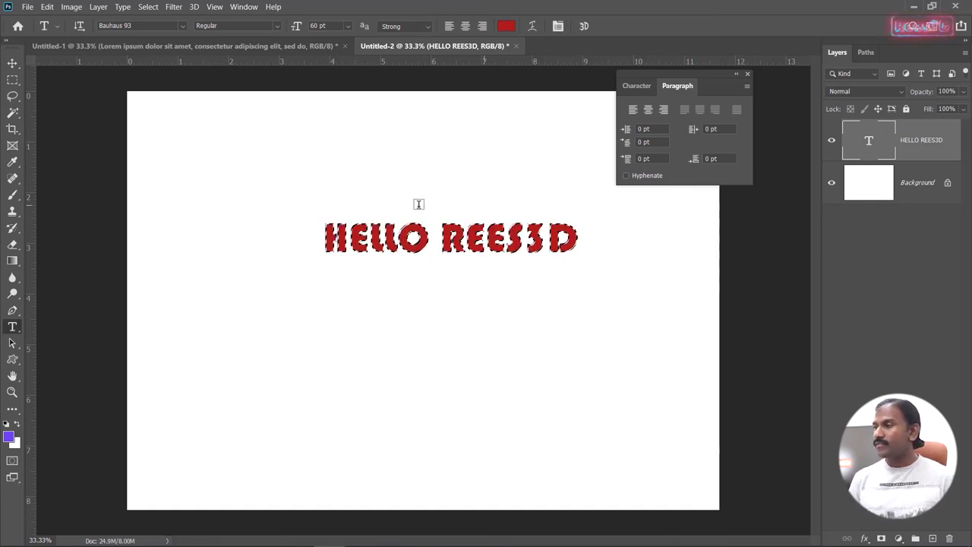
{"action": "left_click", "coordinate": [831, 140]}
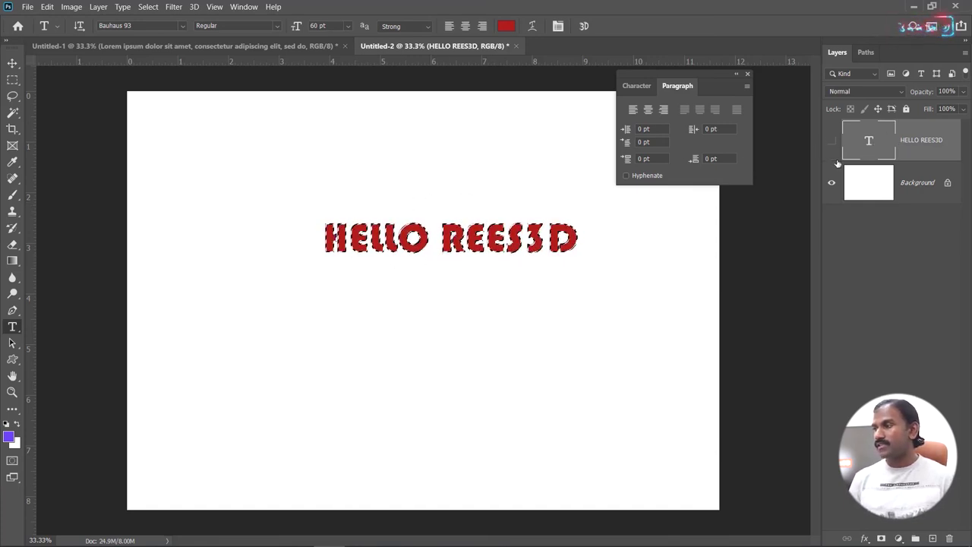